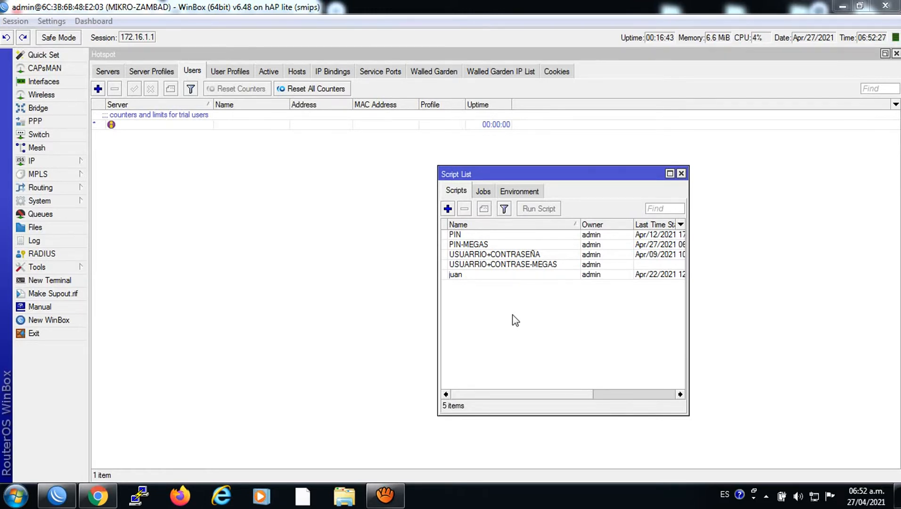
# Look through the PIN, PIN-MEGAS and USUARRIO+CONTRASEÑA scripts, then open juan for editing
pyautogui.click(461, 237)
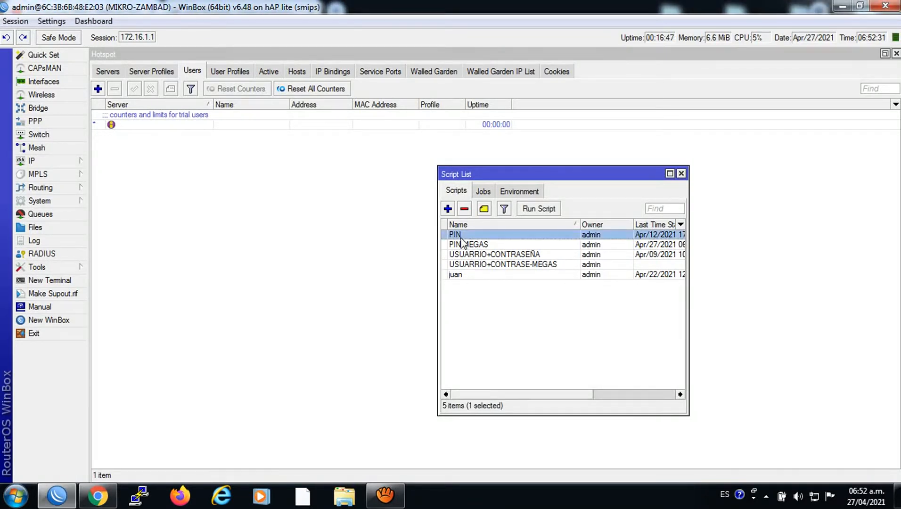
pyautogui.click(479, 245)
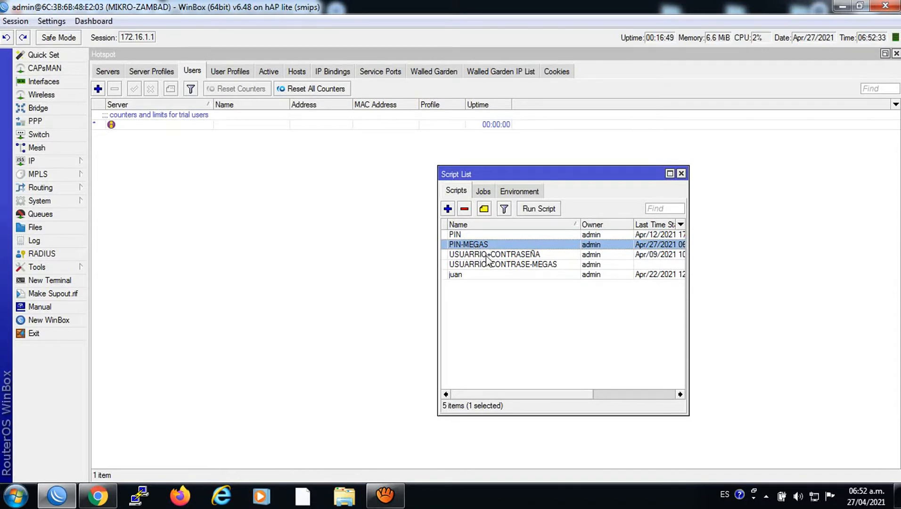
pyautogui.click(488, 256)
pyautogui.click(491, 265)
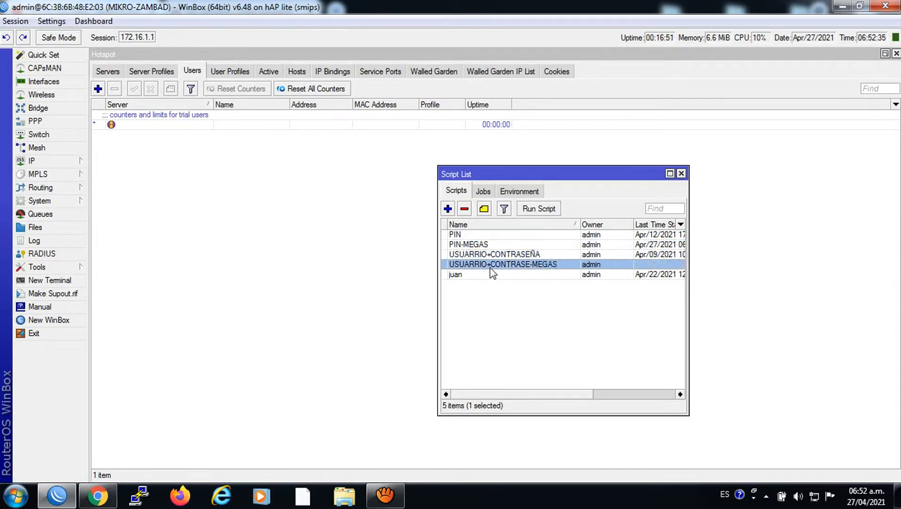
pyautogui.click(463, 275)
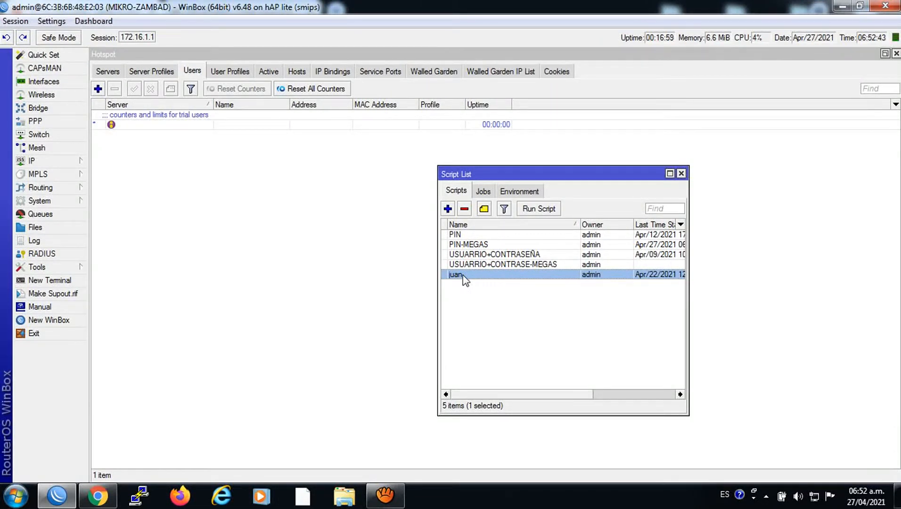
pyautogui.doubleClick(462, 274)
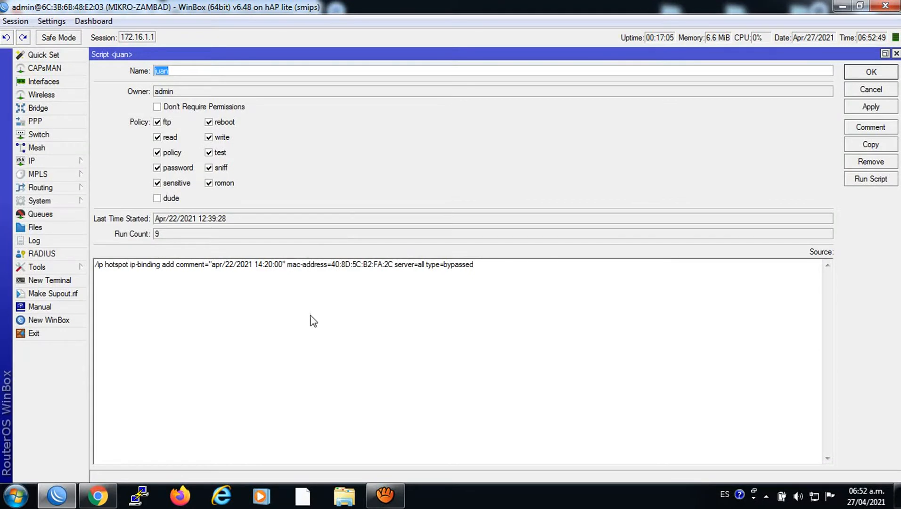
# Inspect the MAC address in juan's IP-binding source, then close the editor with OK
pyautogui.moveTo(393, 265); pyautogui.dragTo(377, 266)
pyautogui.click(392, 267)
pyautogui.click(386, 266)
pyautogui.moveTo(393, 266); pyautogui.dragTo(335, 267)
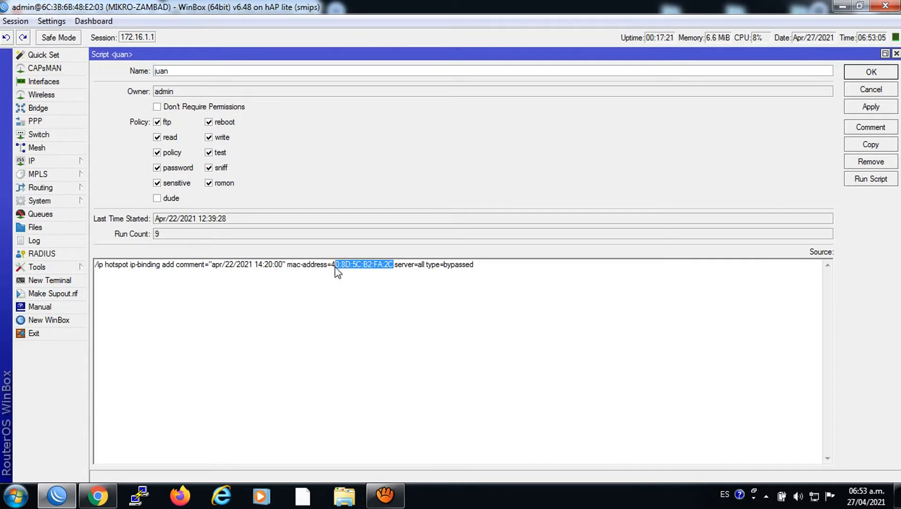
pyautogui.click(221, 268)
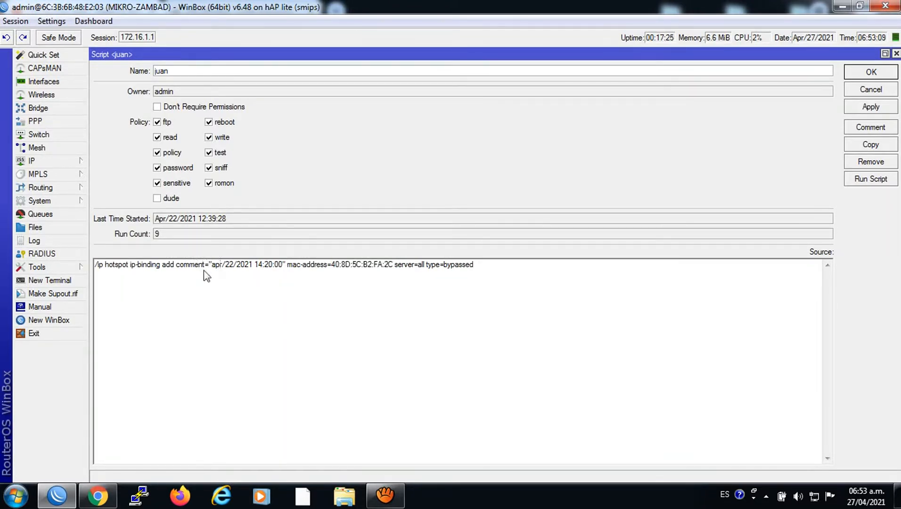
pyautogui.press('BackSpace')
pyautogui.click(854, 78)
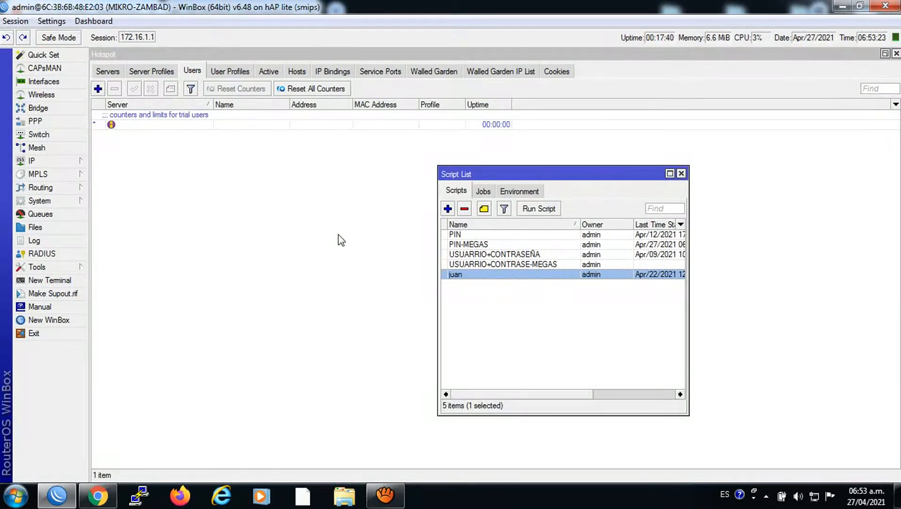
pyautogui.click(43, 201)
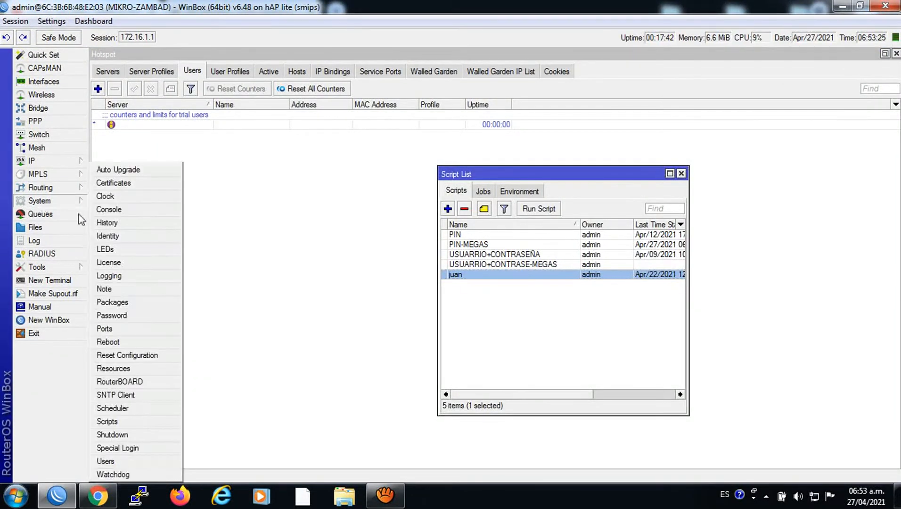
pyautogui.click(123, 408)
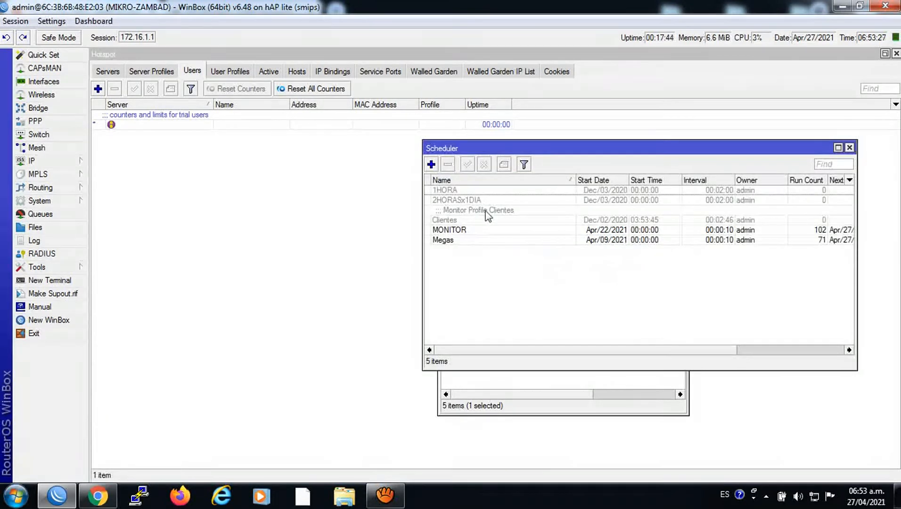
pyautogui.click(464, 231)
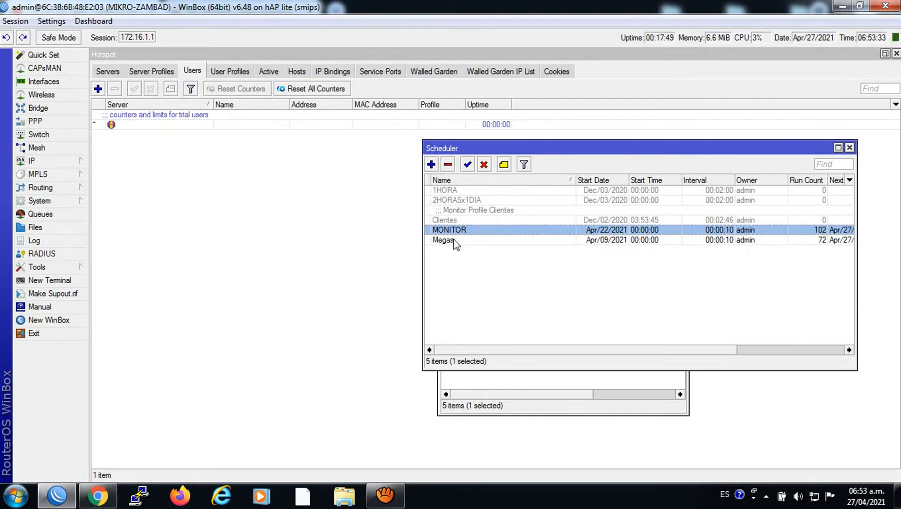
pyautogui.click(455, 242)
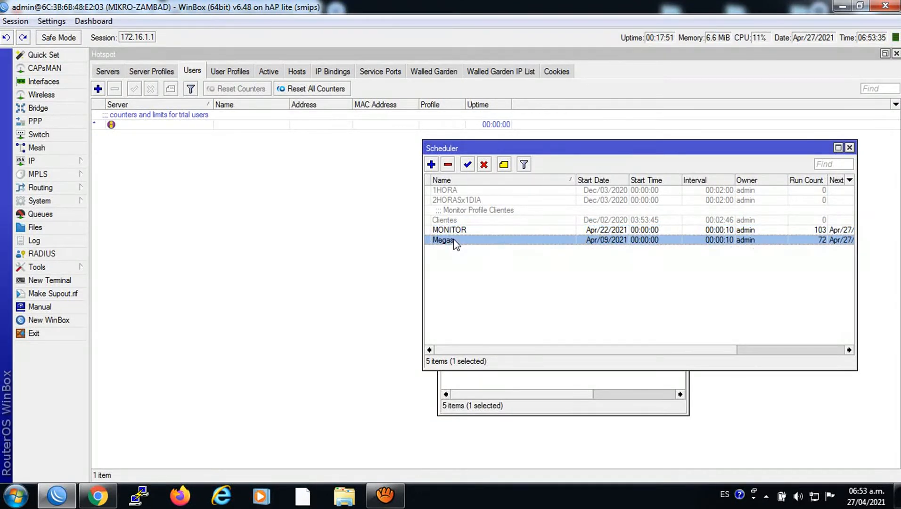
pyautogui.doubleClick(454, 242)
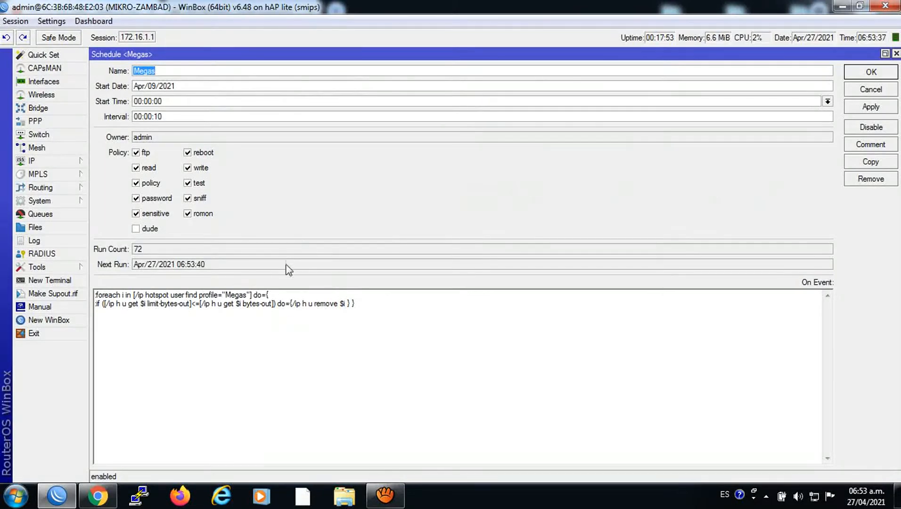
pyautogui.click(896, 53)
pyautogui.click(464, 230)
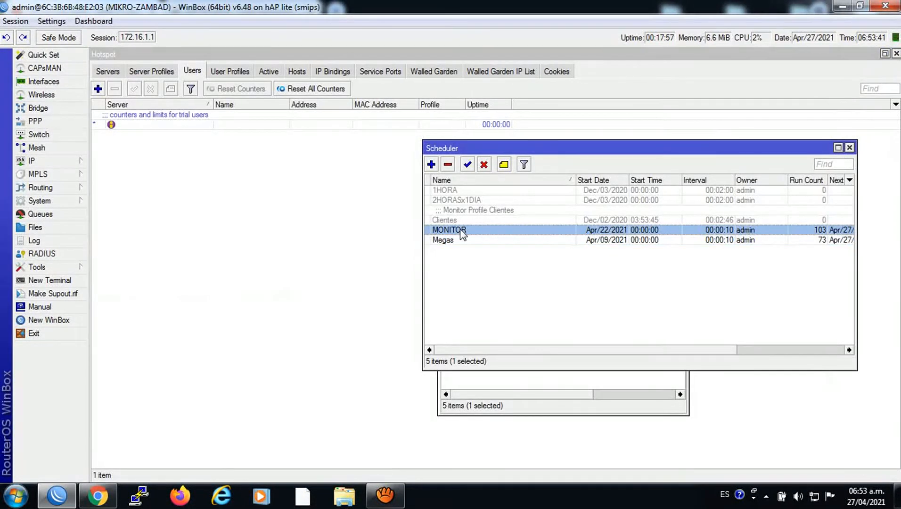
pyautogui.doubleClick(465, 232)
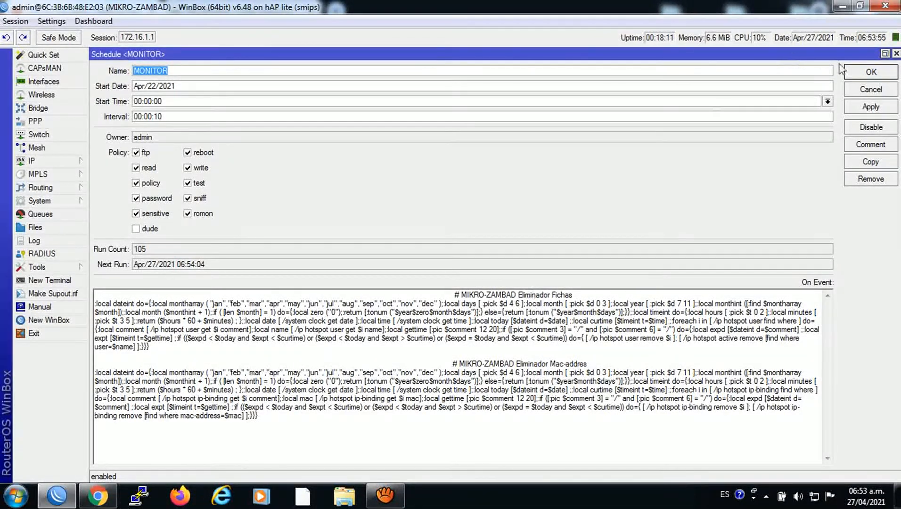
pyautogui.click(896, 54)
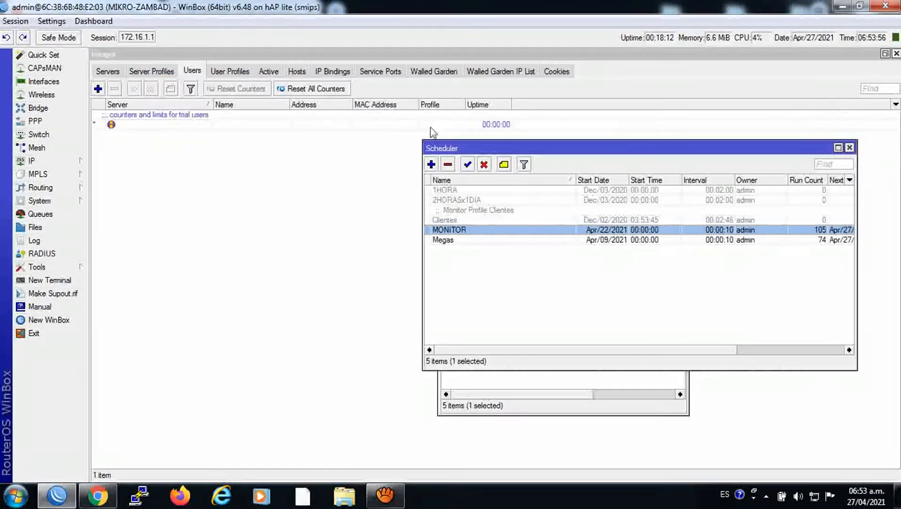
pyautogui.click(451, 190)
pyautogui.click(451, 200)
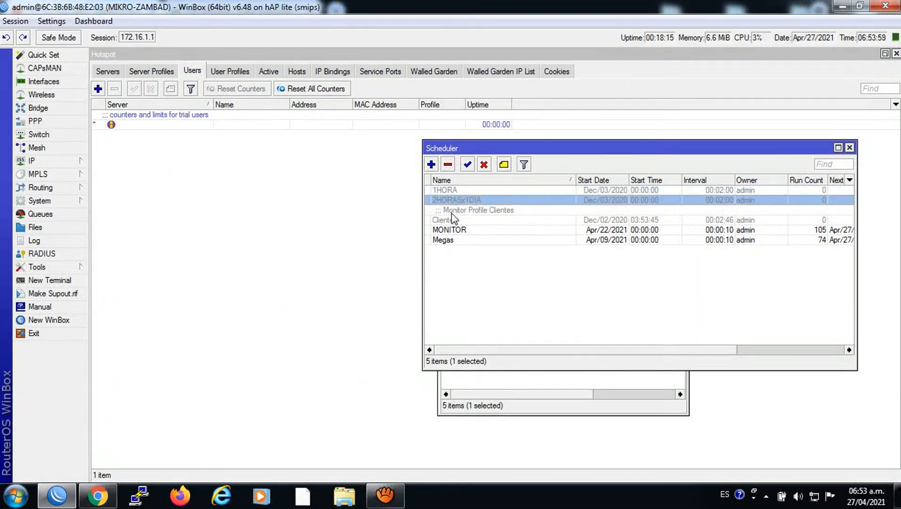
pyautogui.click(450, 188)
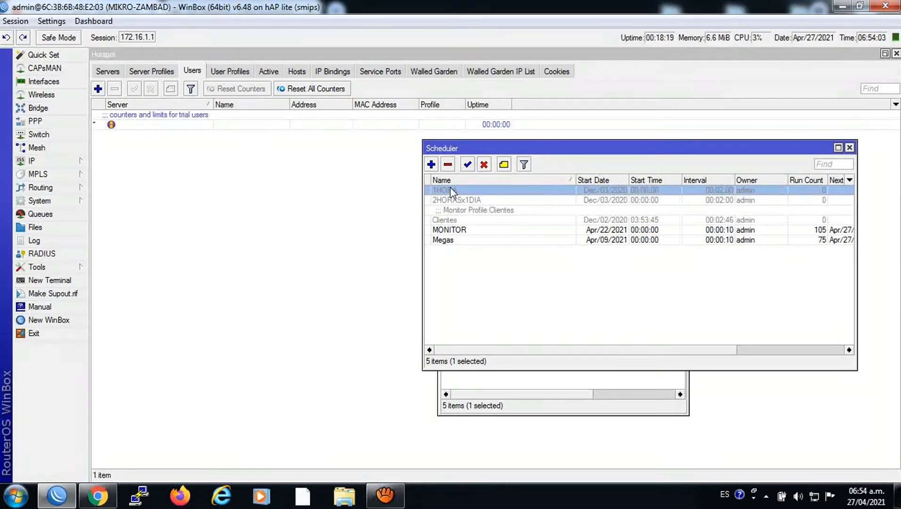
pyautogui.click(460, 231)
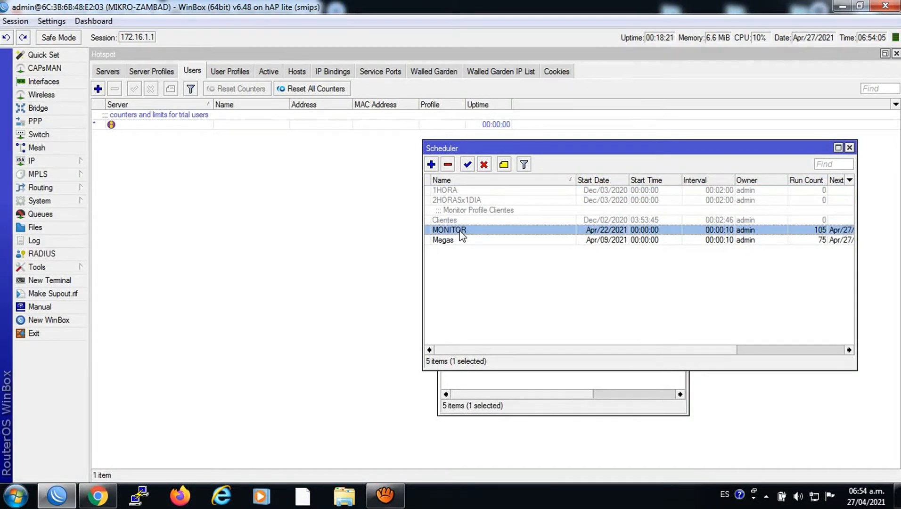
pyautogui.click(849, 147)
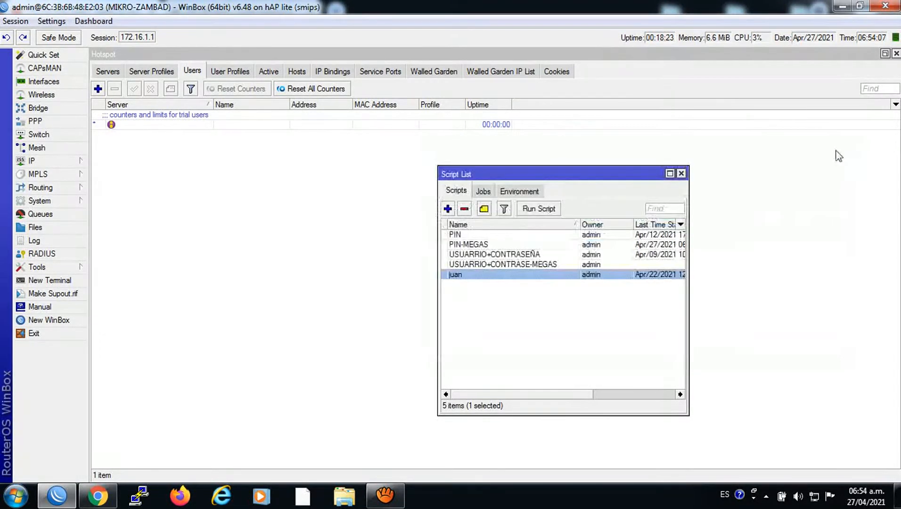
pyautogui.click(681, 174)
pyautogui.click(231, 72)
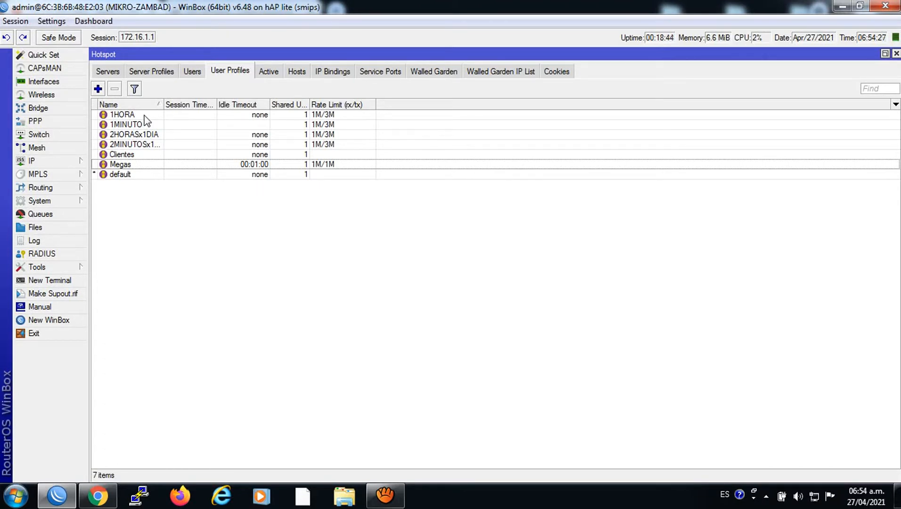
pyautogui.click(195, 71)
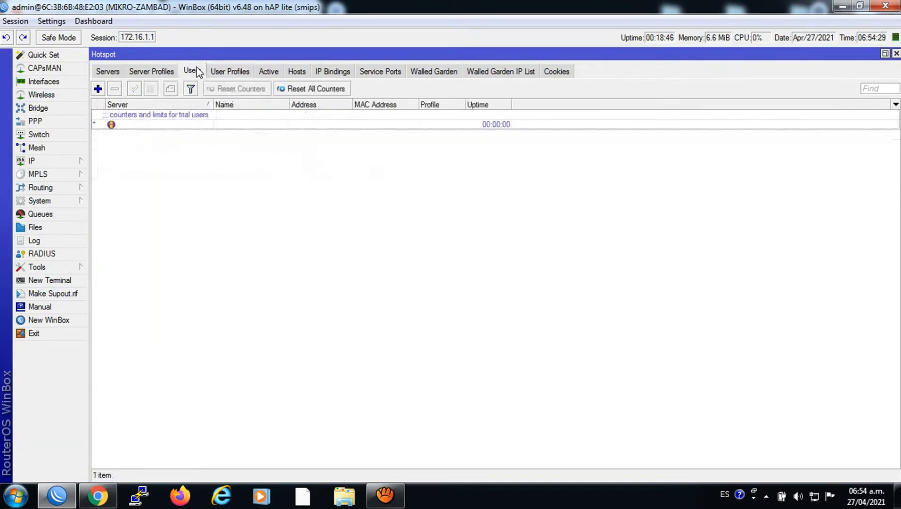
pyautogui.click(34, 205)
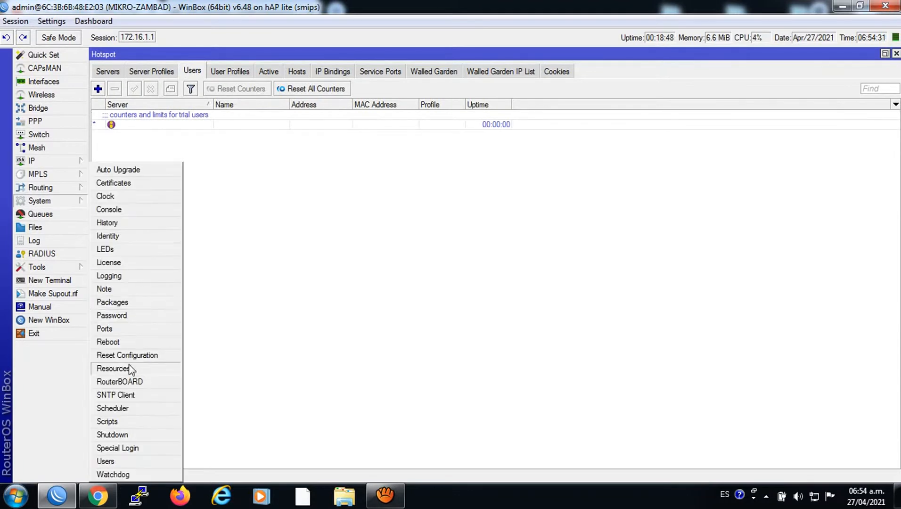
pyautogui.click(117, 421)
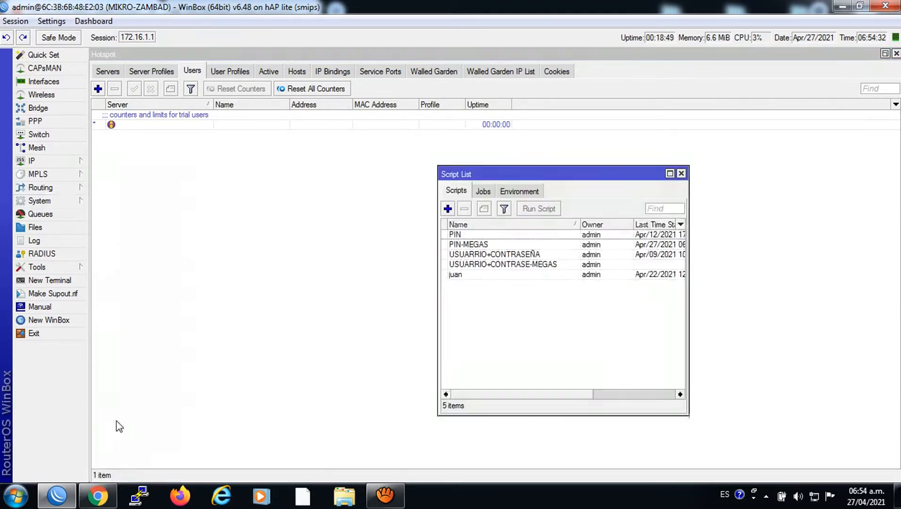
pyautogui.click(463, 236)
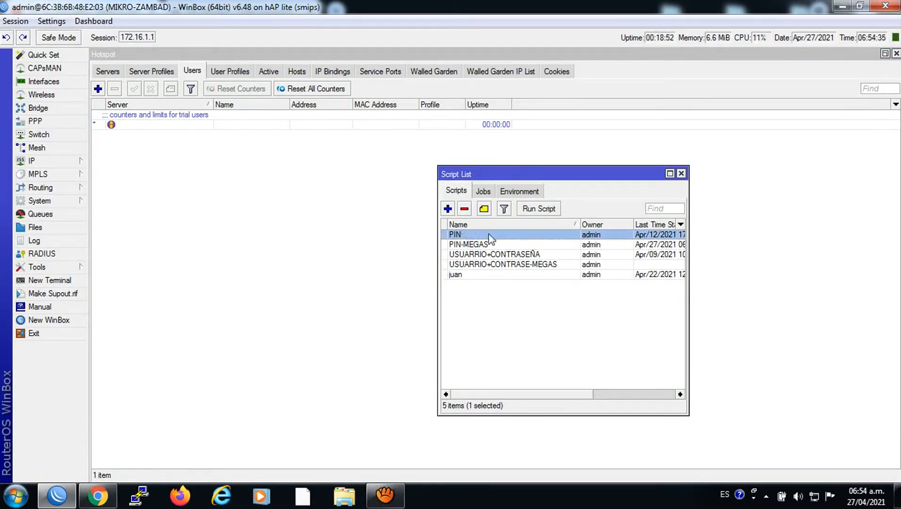
# Check the PIN script's Usuario value and the Hotspot User Profiles and Users lists
pyautogui.doubleClick(462, 235)
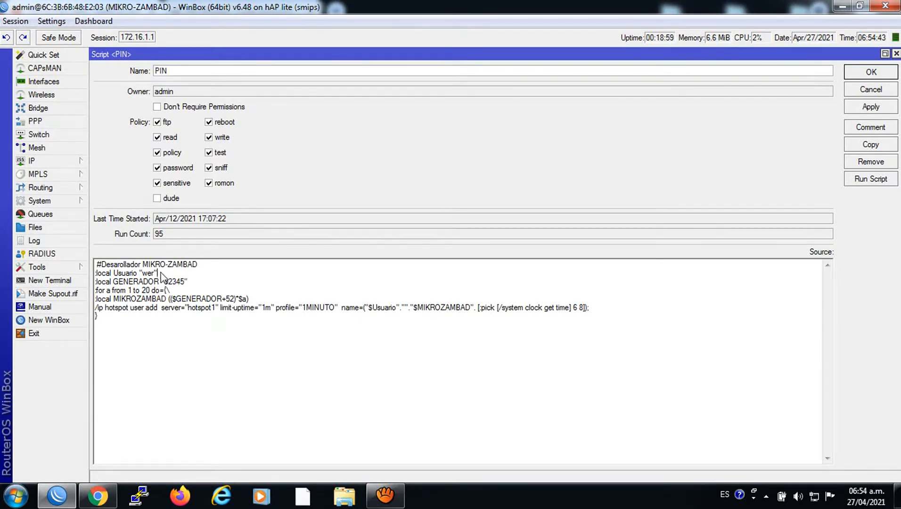
pyautogui.moveTo(158, 273); pyautogui.dragTo(143, 280)
pyautogui.click(44, 162)
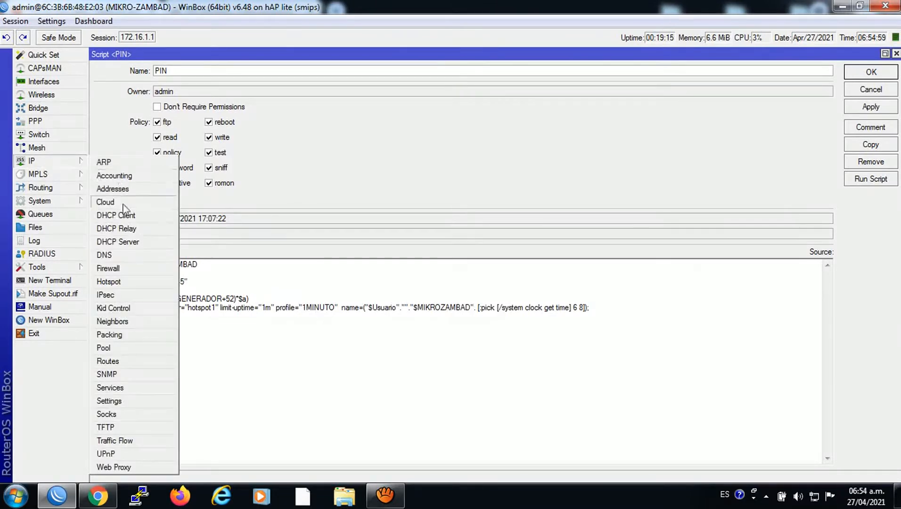
pyautogui.click(117, 280)
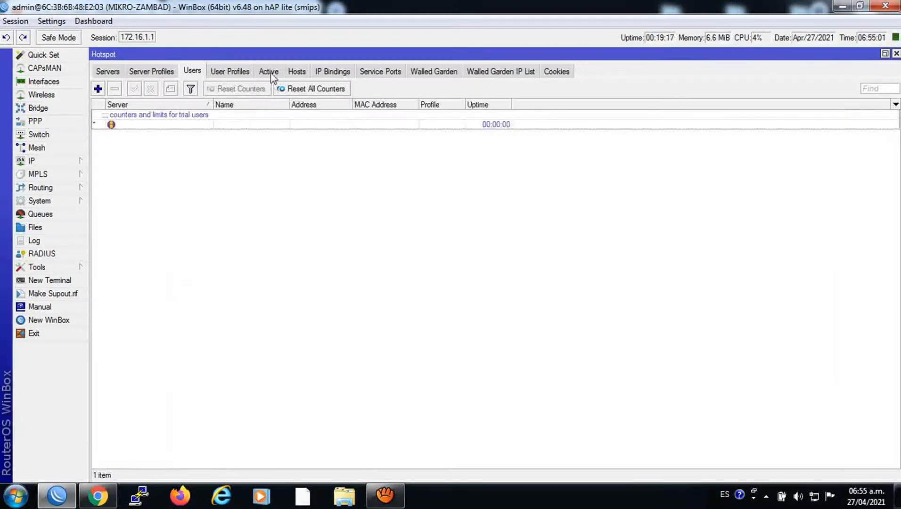
pyautogui.click(242, 72)
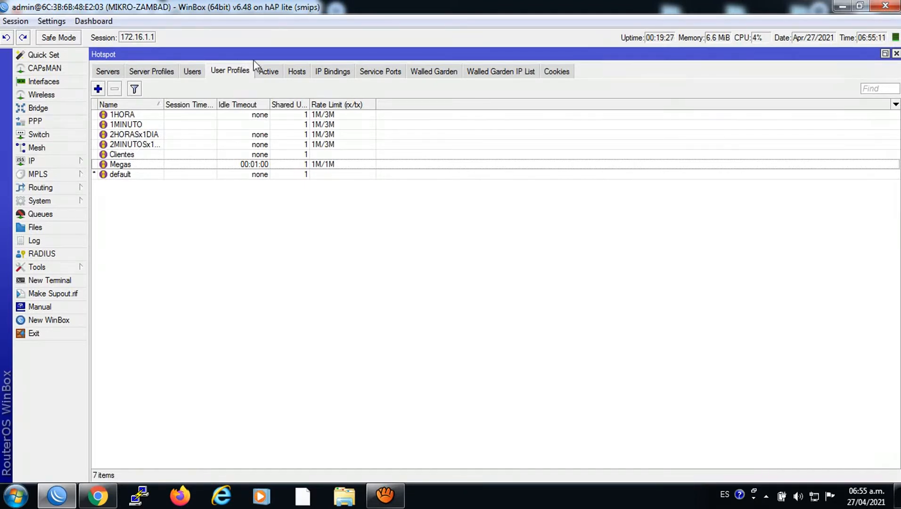
pyautogui.click(193, 72)
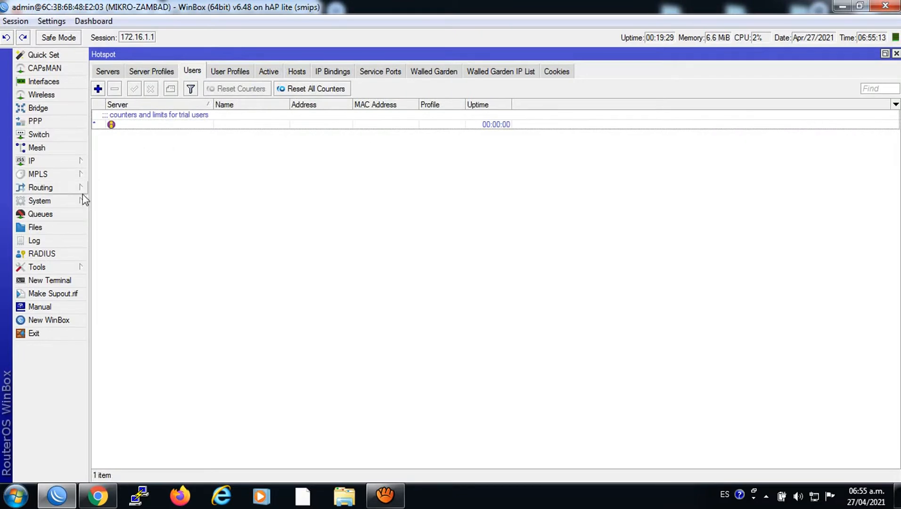
# Reopen the PIN script to check its server name, then bring up IP > Hotspot
pyautogui.click(40, 202)
pyautogui.click(107, 421)
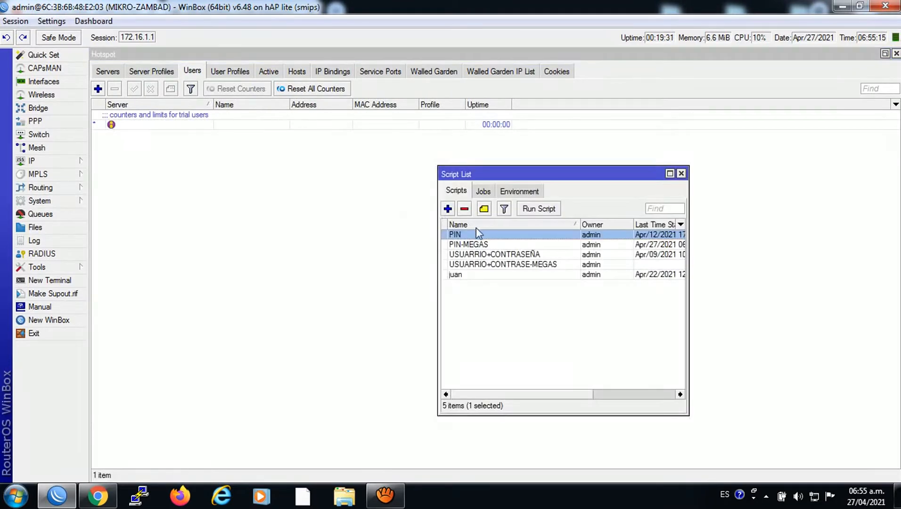
pyautogui.doubleClick(459, 235)
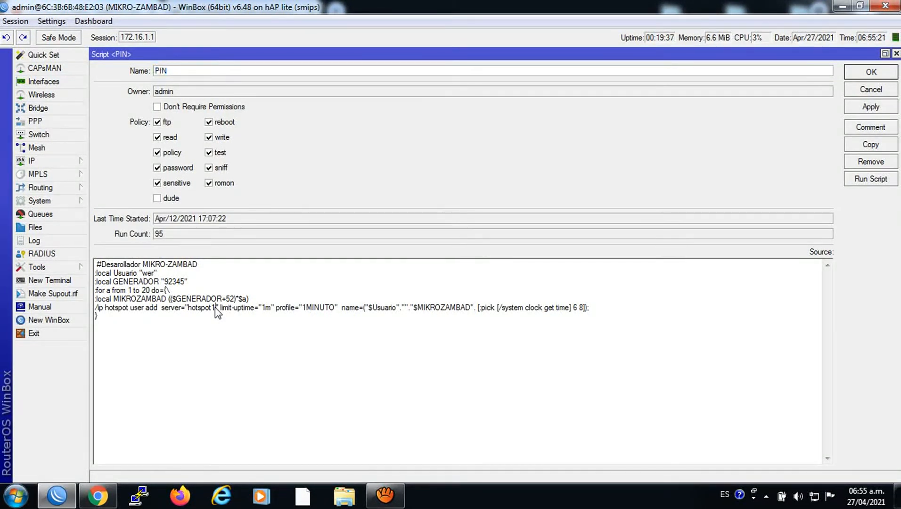
pyautogui.moveTo(215, 307); pyautogui.dragTo(192, 310)
pyautogui.click(70, 160)
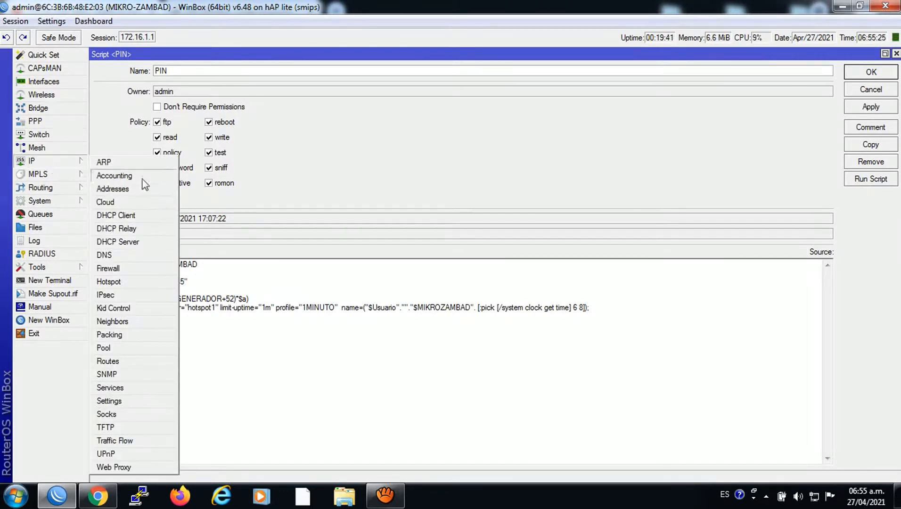
pyautogui.click(116, 282)
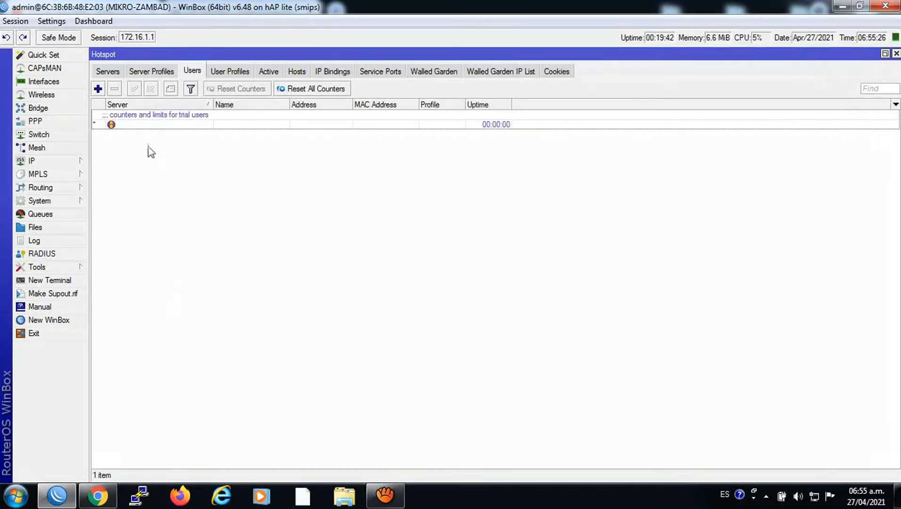
# Check the Hotspot Servers tab (hotspot1, hs-ether3), then close the Hotspot window
pyautogui.click(111, 73)
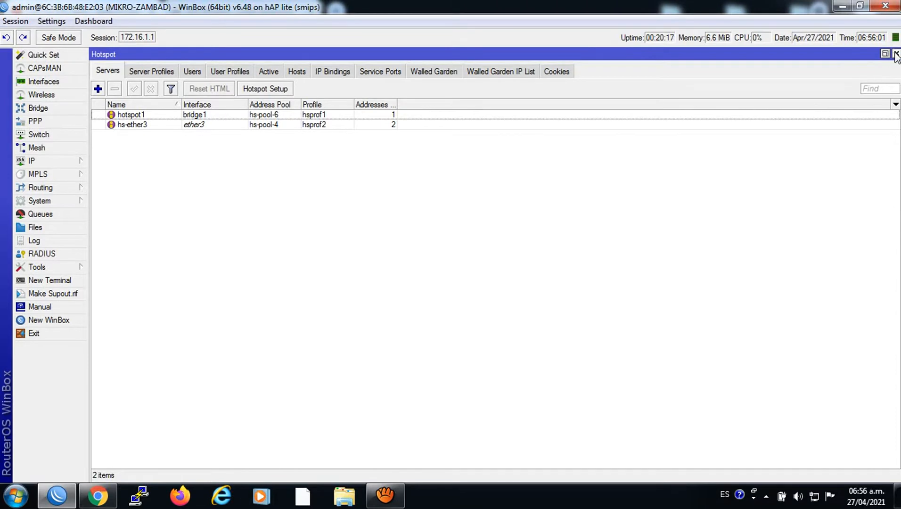
pyautogui.click(895, 54)
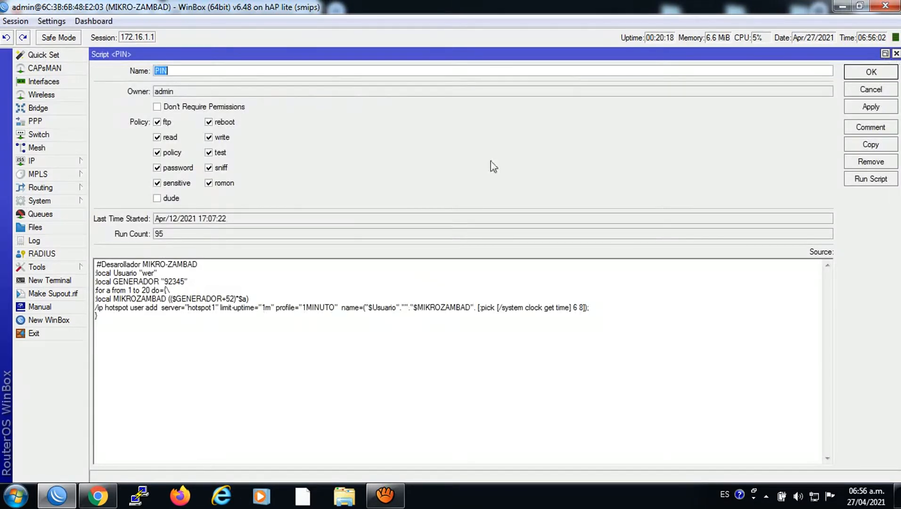
# Edit the PIN script's Usuario prefix (typing 'rtu') and GENERADOR digit, save, then view Hotspot Servers
pyautogui.click(214, 308)
pyautogui.write('r')
pyautogui.write('tu')
pyautogui.moveTo(168, 282); pyautogui.dragTo(164, 282)
pyautogui.click(870, 73)
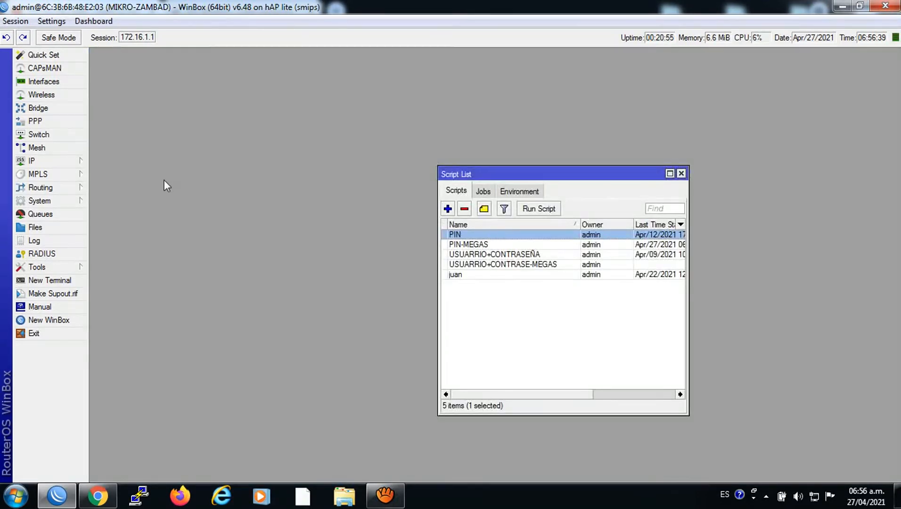
pyautogui.click(71, 162)
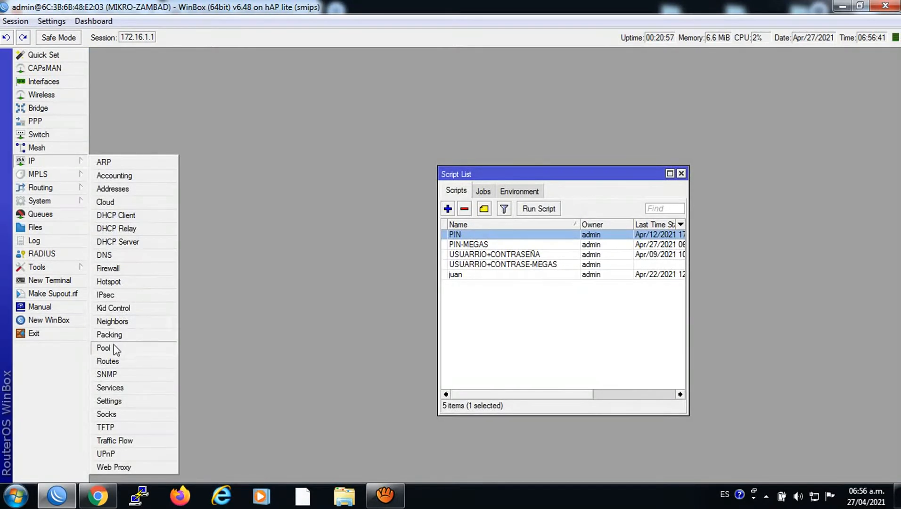
pyautogui.click(117, 281)
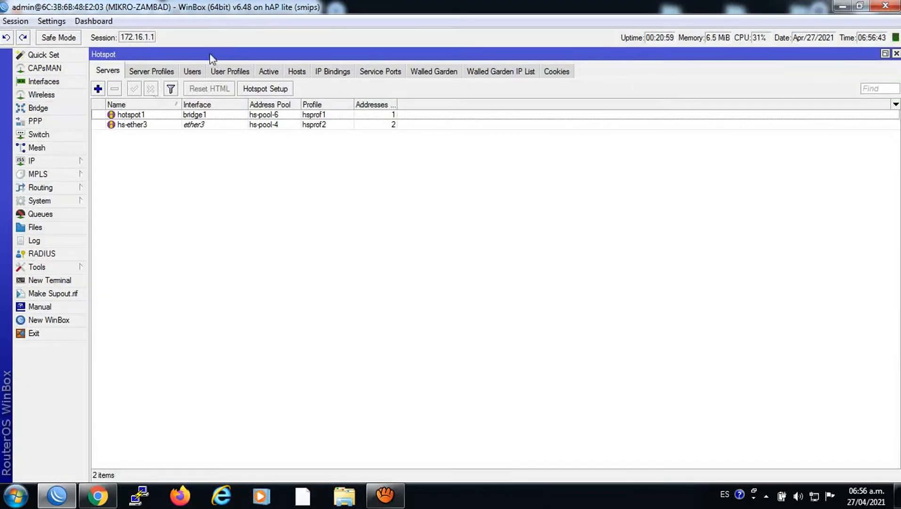
# Show the Hotspot Users list, then open the PIN script from System > Scripts
pyautogui.click(193, 71)
pyautogui.click(40, 200)
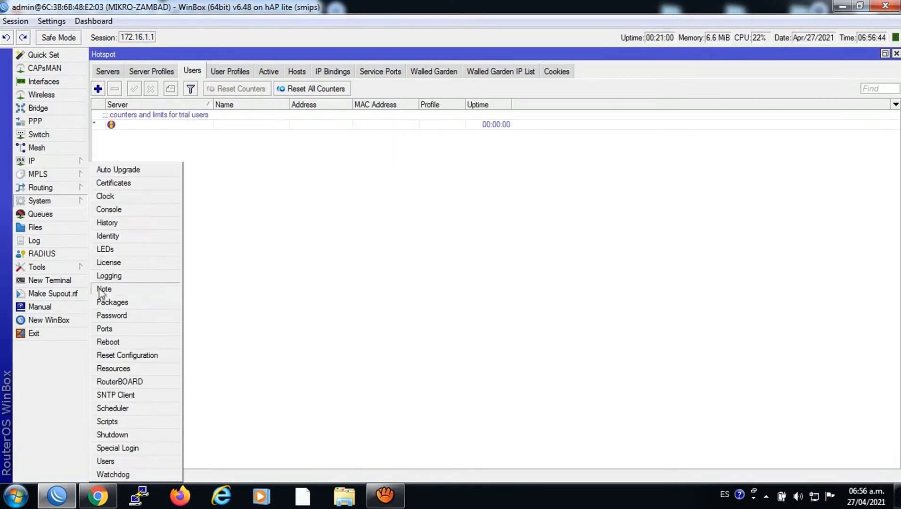
pyautogui.click(107, 421)
pyautogui.doubleClick(456, 234)
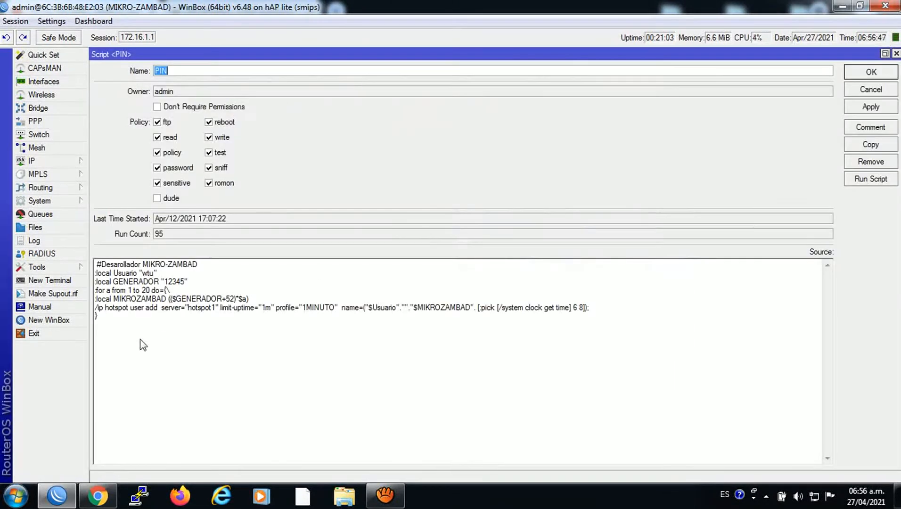
# Change the PIN script's for-loop end value from 20 to 100
pyautogui.moveTo(150, 290); pyautogui.dragTo(147, 291)
pyautogui.press('BackSpace')
pyautogui.press('BackSpace')
pyautogui.write('200')
pyautogui.press('BackSpace')
pyautogui.press('BackSpace')
pyautogui.press('BackSpace')
pyautogui.write('5000')
pyautogui.press('BackSpace')
pyautogui.press('BackSpace')
pyautogui.press('BackSpace')
pyautogui.press('BackSpace')
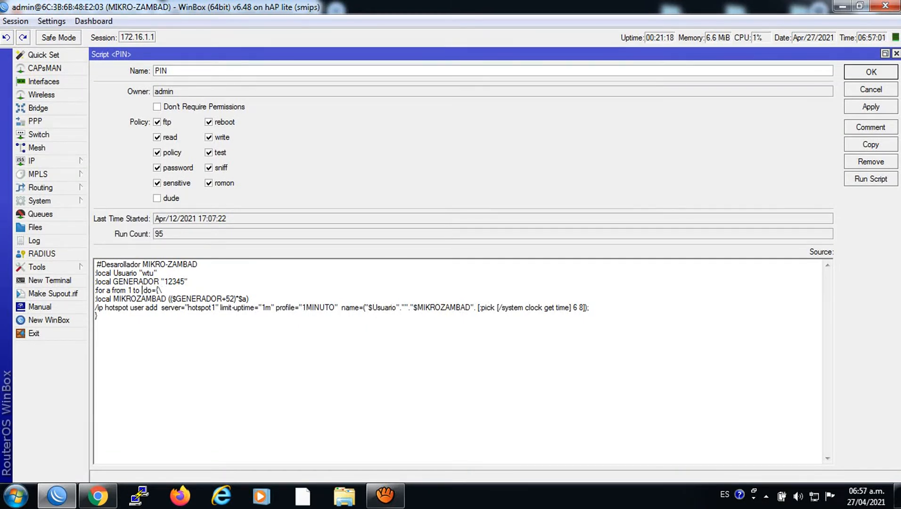
pyautogui.write('1000')
pyautogui.press('BackSpace')
# Save the PIN script and run it to generate the hotspot users
pyautogui.click(870, 108)
pyautogui.click(870, 75)
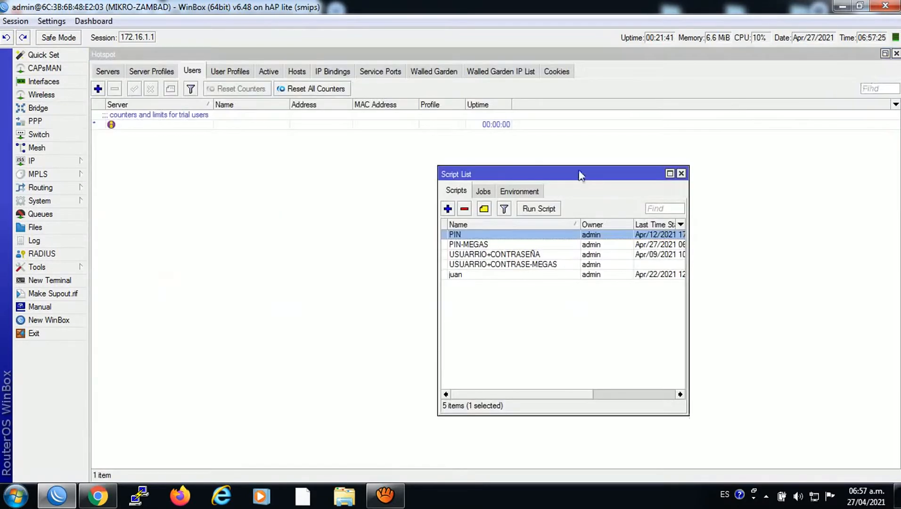
pyautogui.click(533, 215)
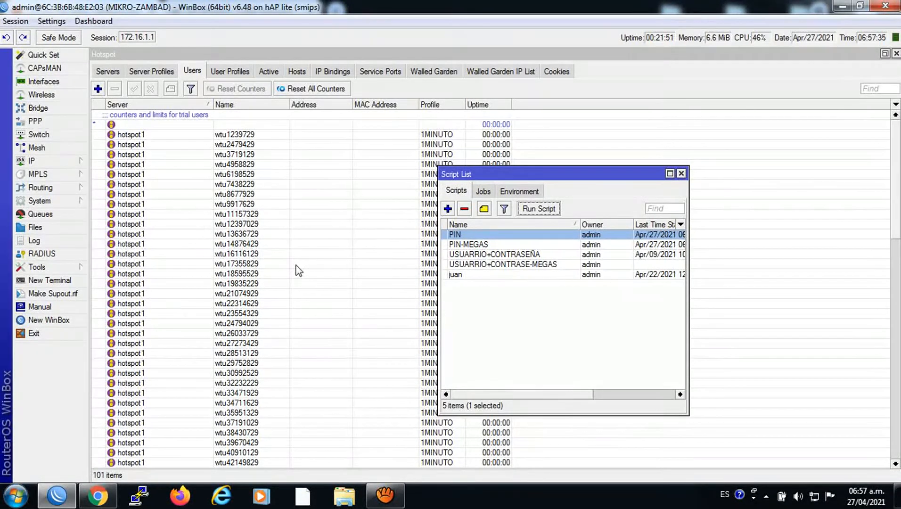
pyautogui.click(681, 173)
pyautogui.doubleClick(225, 164)
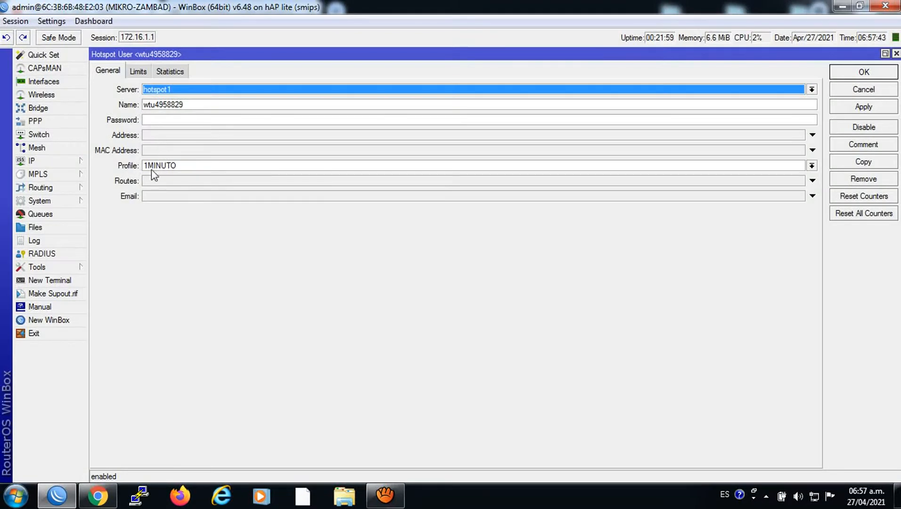
pyautogui.click(160, 95)
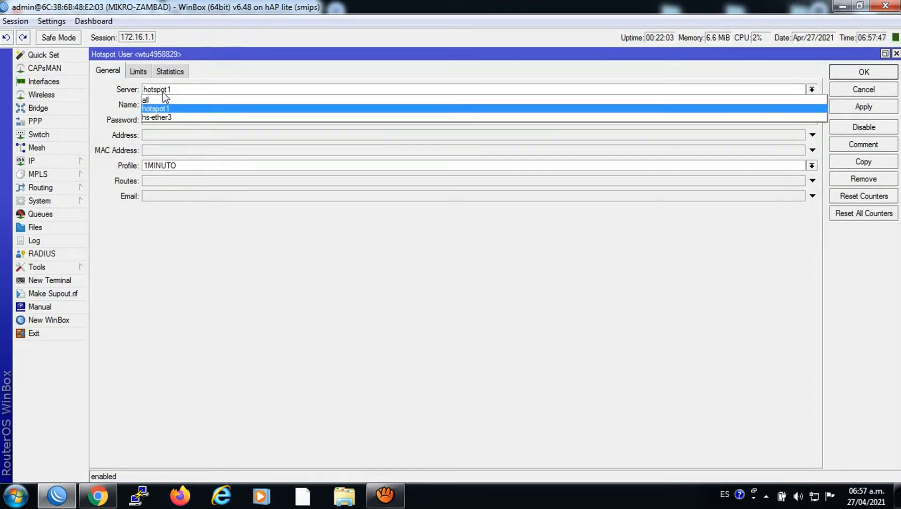
pyautogui.click(166, 109)
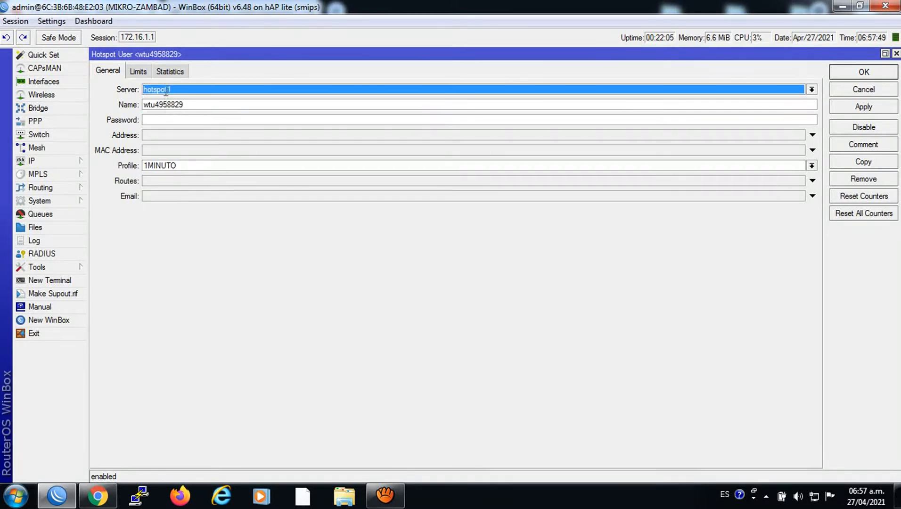
pyautogui.click(165, 90)
pyautogui.click(167, 110)
pyautogui.click(165, 94)
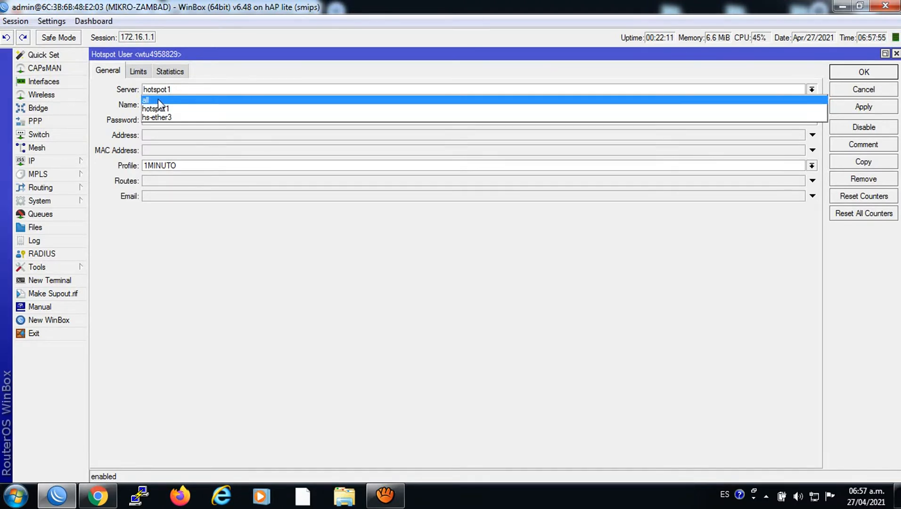
pyautogui.click(194, 228)
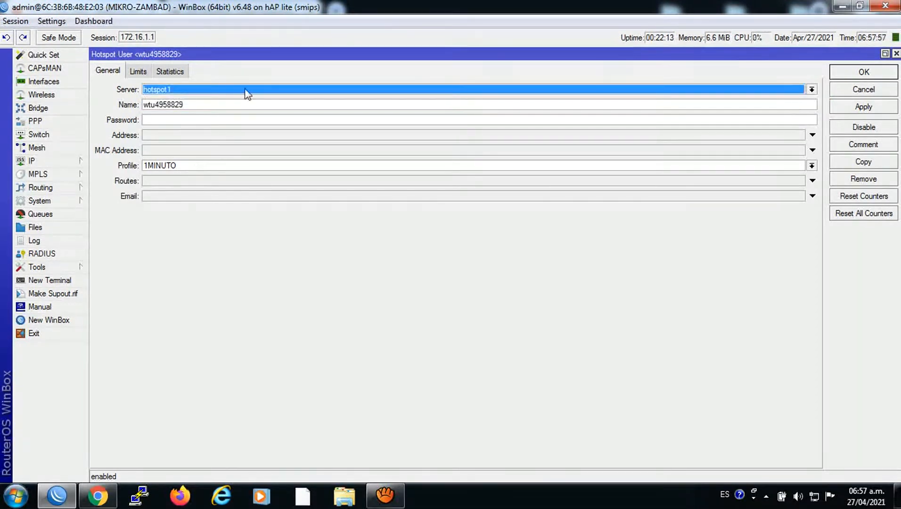
pyautogui.click(139, 72)
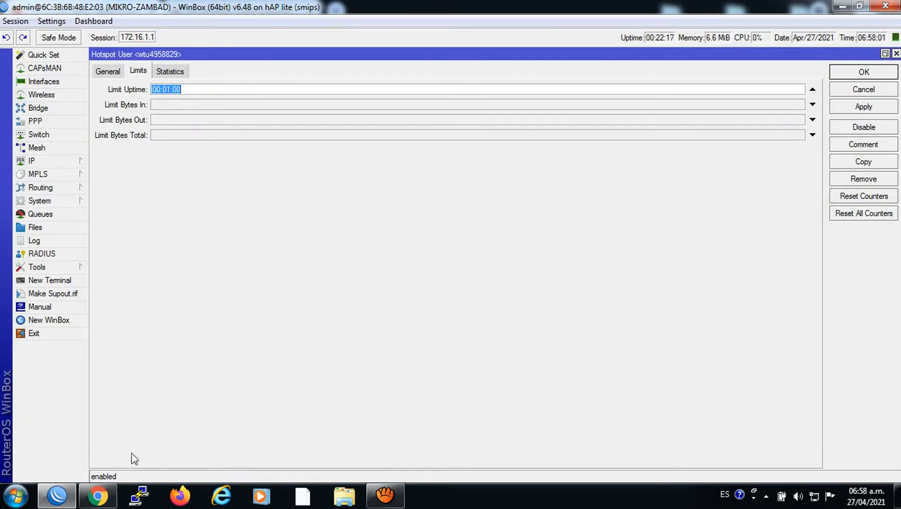
pyautogui.click(103, 72)
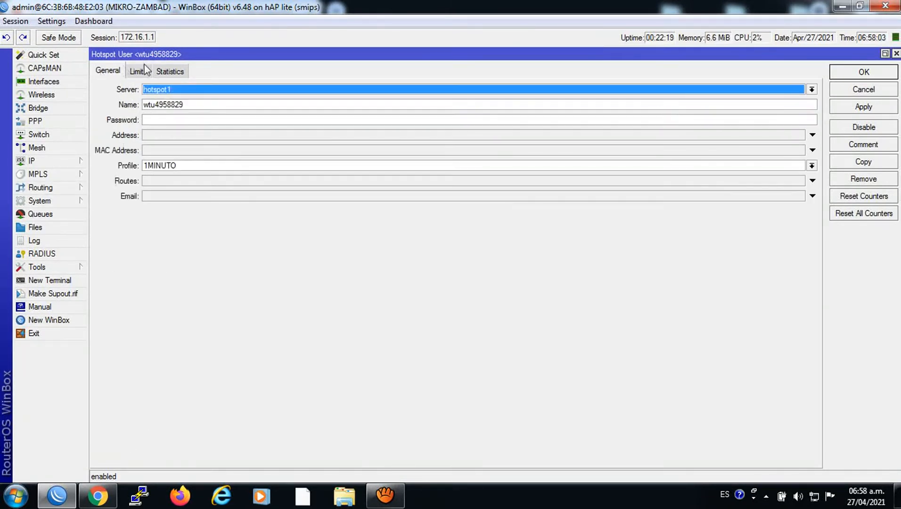
pyautogui.click(833, 71)
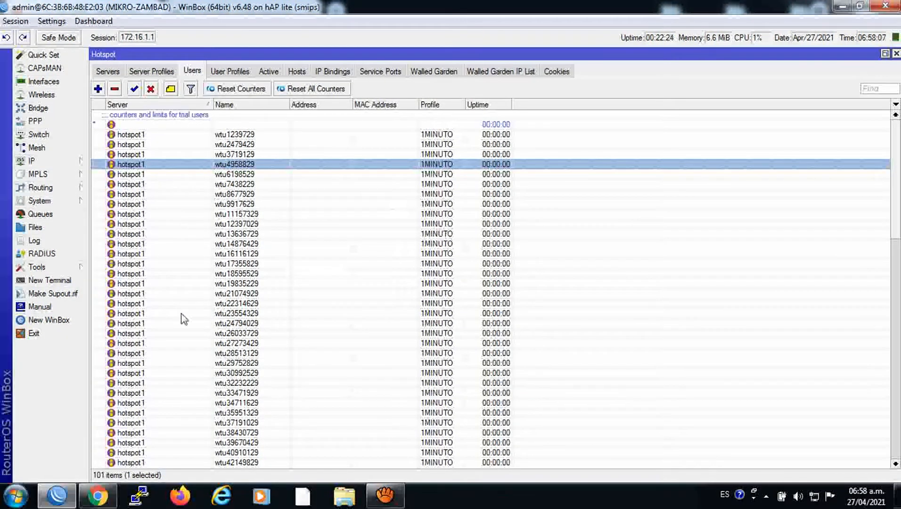
# Open the PIN script from System > Scripts for editing
pyautogui.click(39, 200)
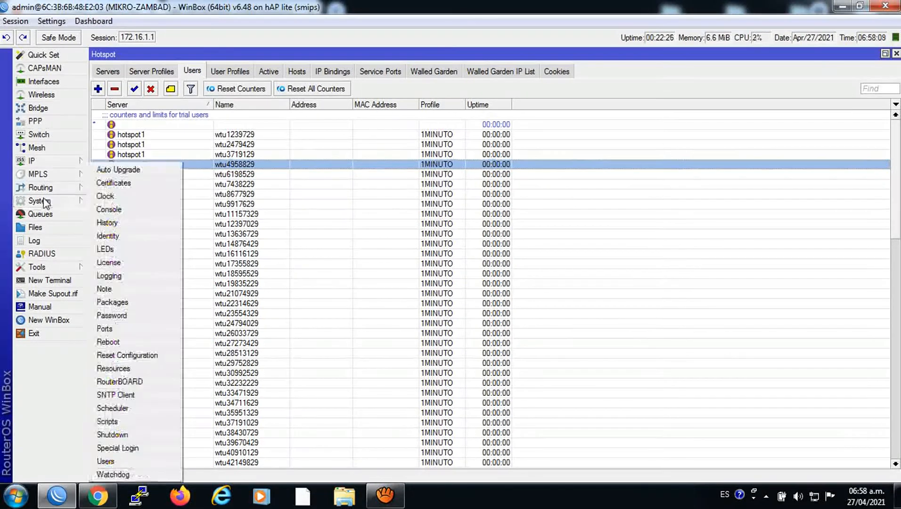
pyautogui.click(111, 423)
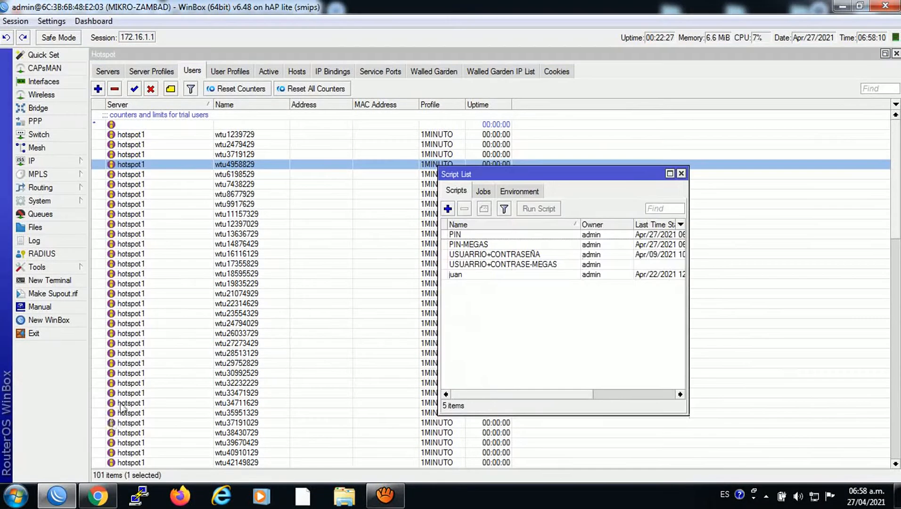
pyautogui.doubleClick(488, 233)
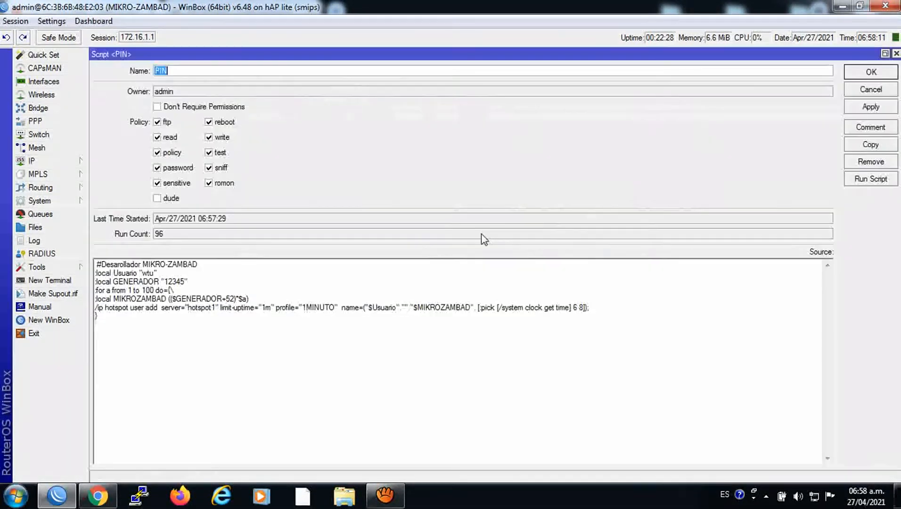
# Change limit-uptime from "1d" to "1m", save the script, and close the Script List
pyautogui.click(271, 308)
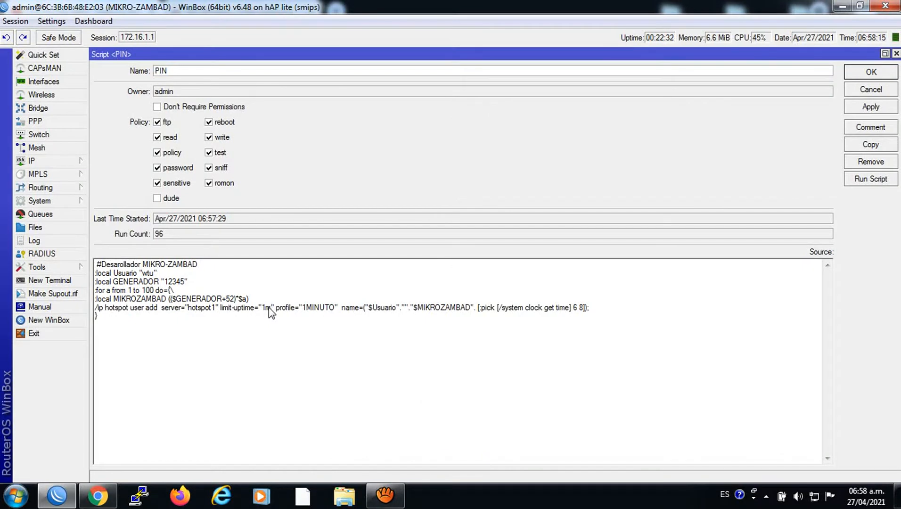
pyautogui.moveTo(271, 308); pyautogui.dragTo(266, 308)
pyautogui.write('h')
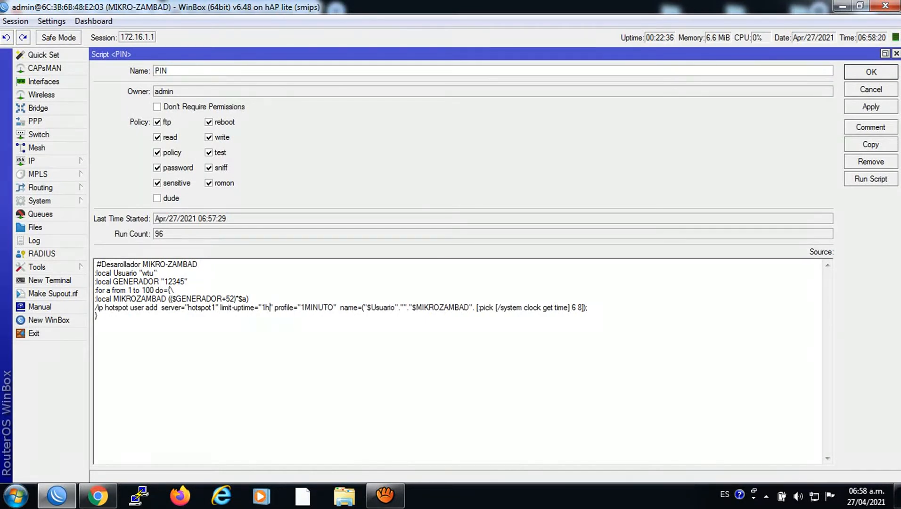
pyautogui.press('BackSpace')
pyautogui.press('BackSpace')
pyautogui.write('1dd')
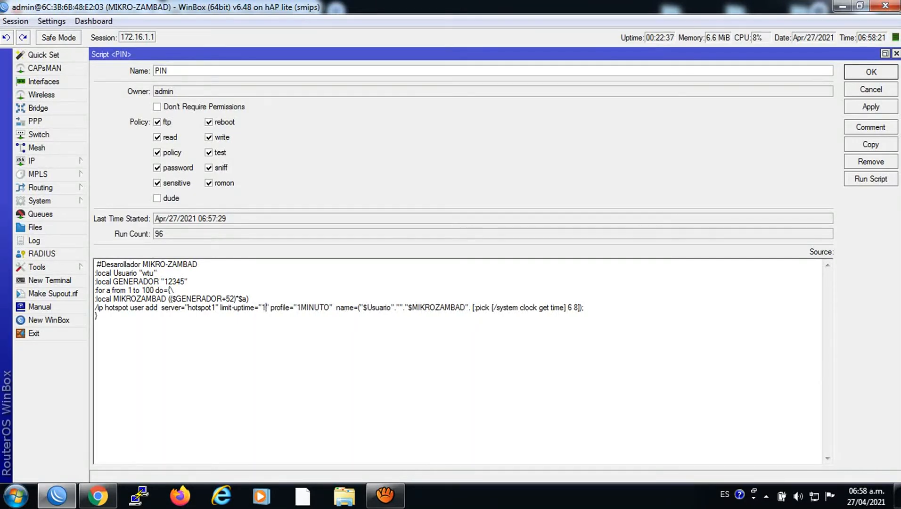
pyautogui.press('BackSpace')
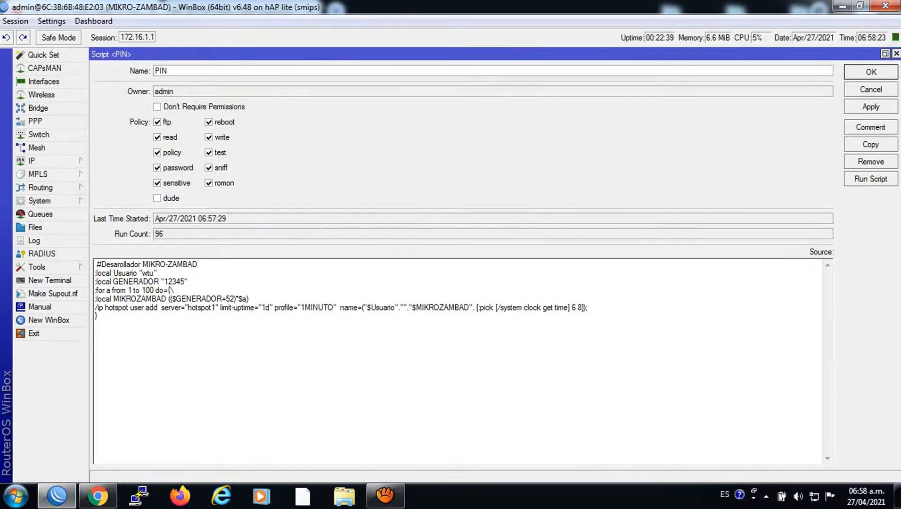
pyautogui.press('BackSpace')
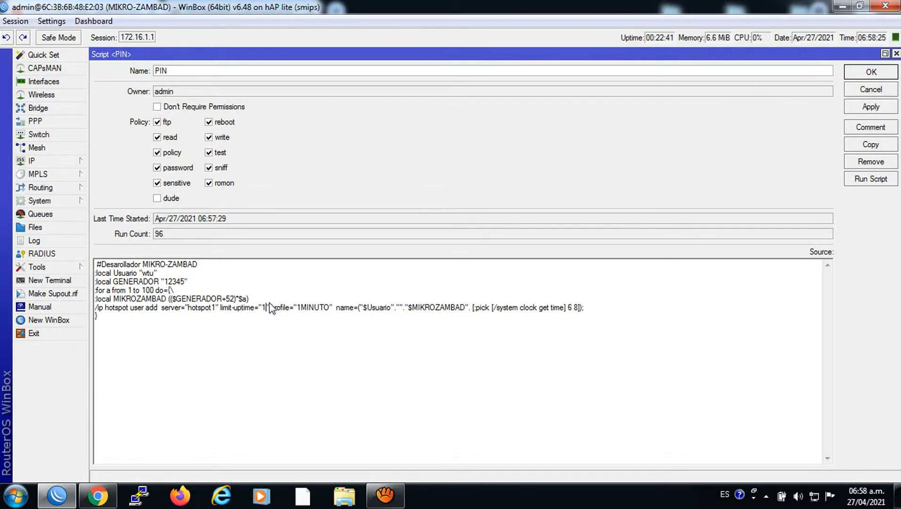
pyautogui.write('m')
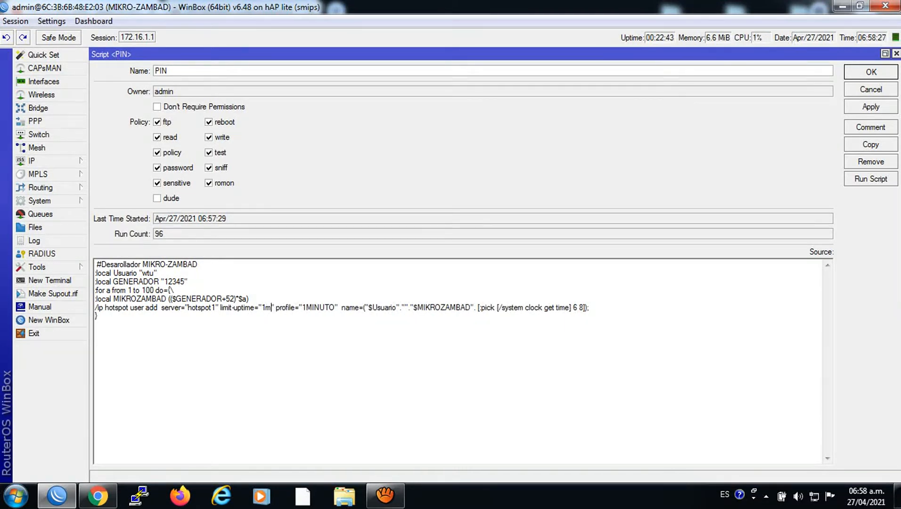
pyautogui.click(869, 108)
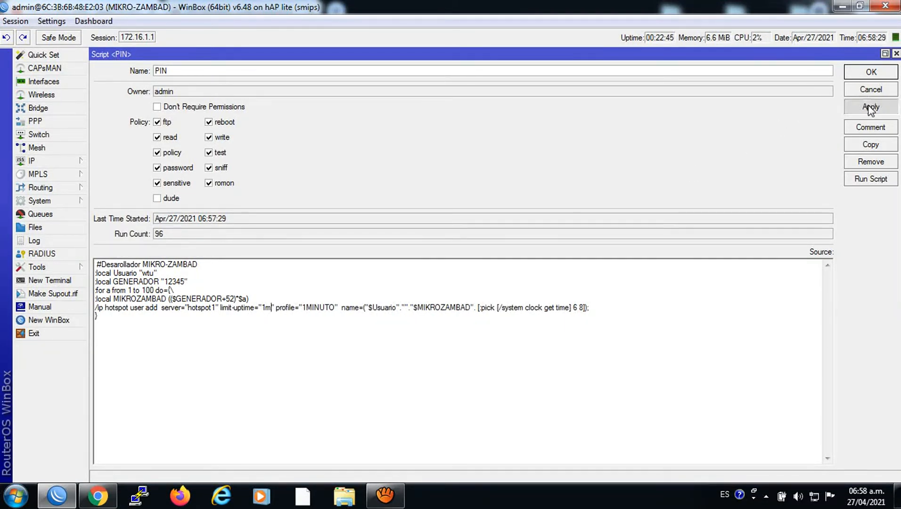
pyautogui.click(865, 75)
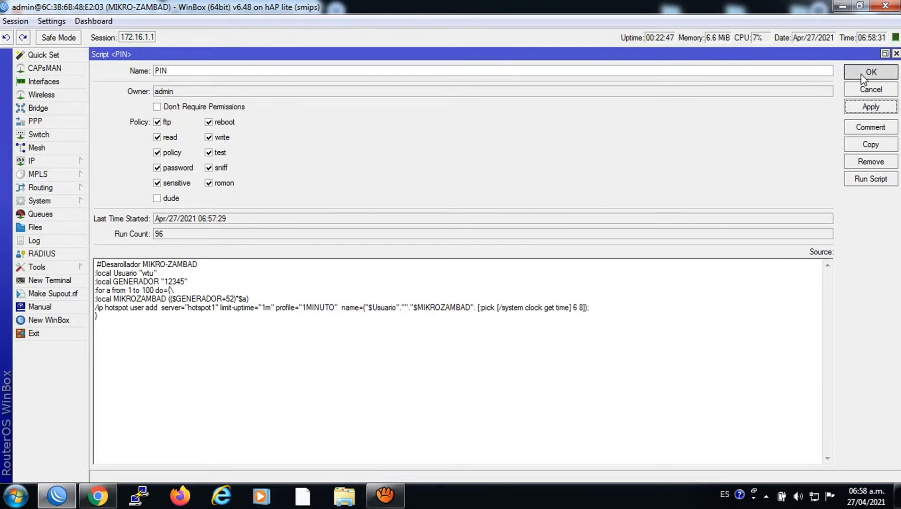
pyautogui.click(681, 174)
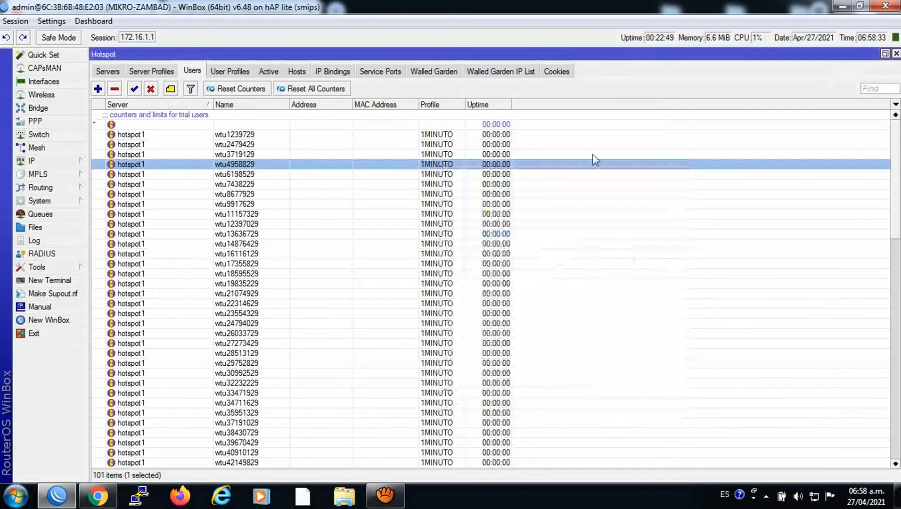
# Review the login scripts of the 1MINUTO (1m interval) and 1HORA user profiles
pyautogui.click(230, 72)
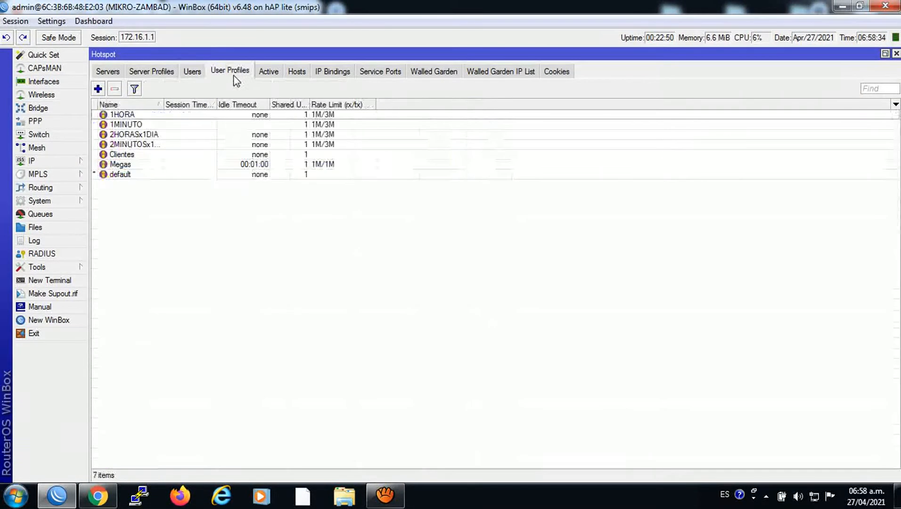
pyautogui.click(133, 125)
pyautogui.doubleClick(133, 124)
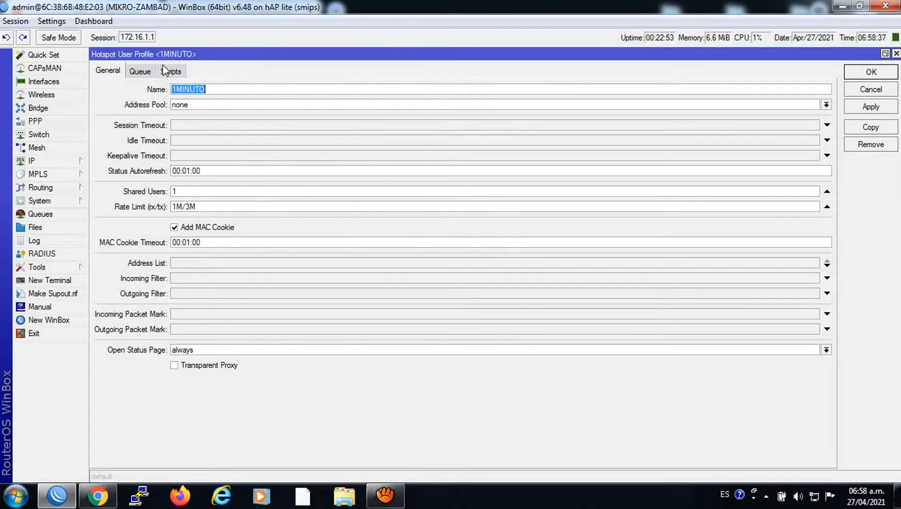
pyautogui.click(177, 70)
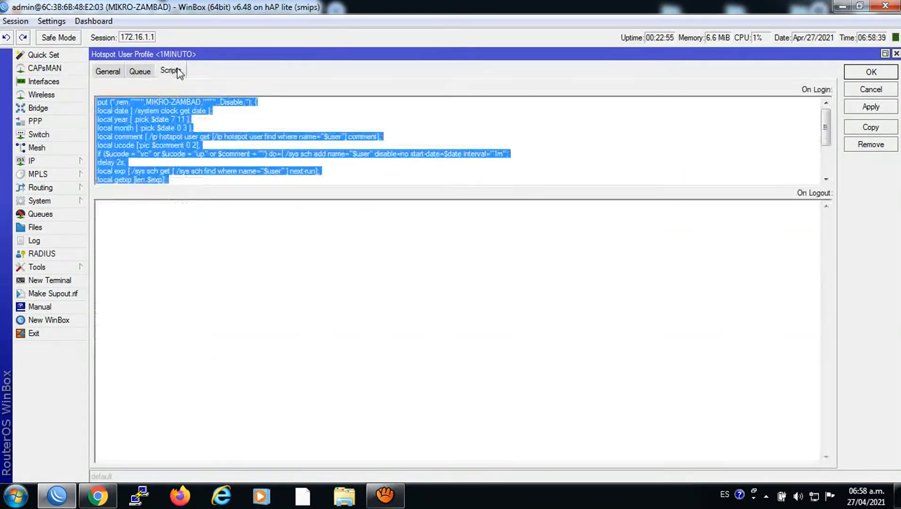
pyautogui.click(403, 137)
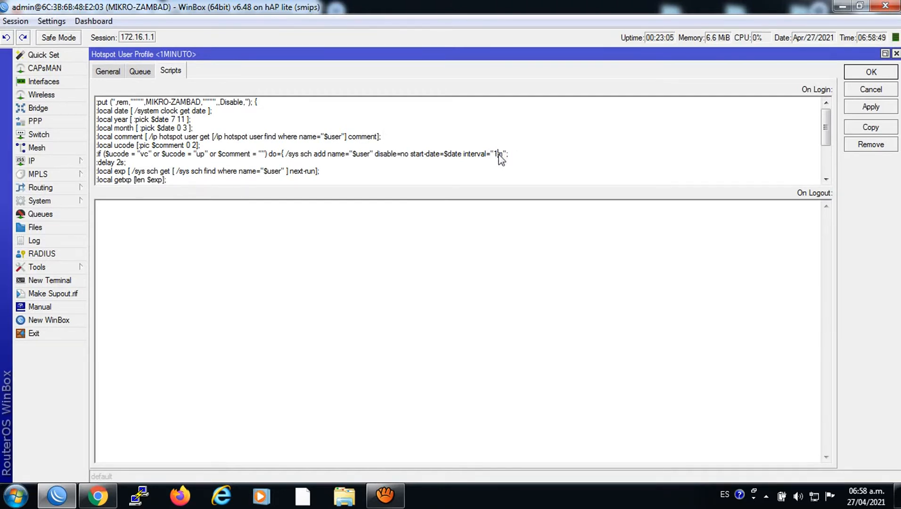
pyautogui.click(498, 154)
pyautogui.click(861, 74)
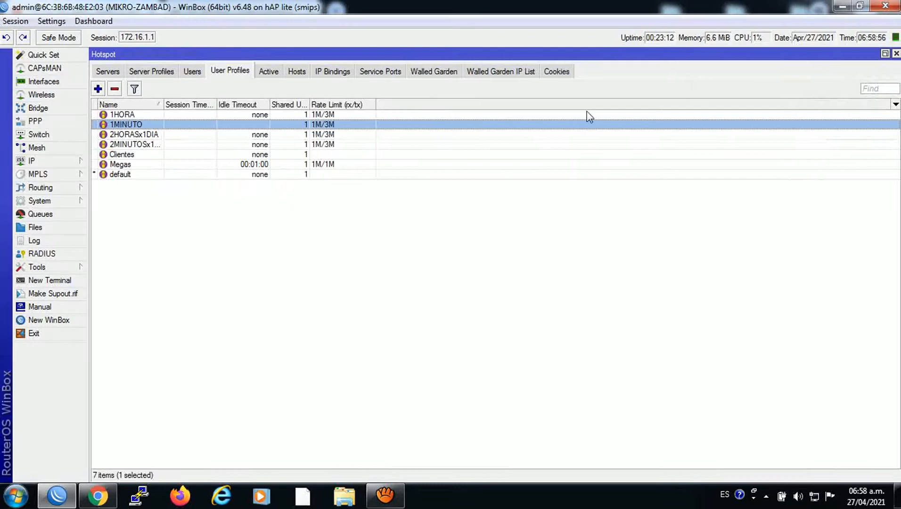
pyautogui.doubleClick(132, 115)
pyautogui.click(489, 136)
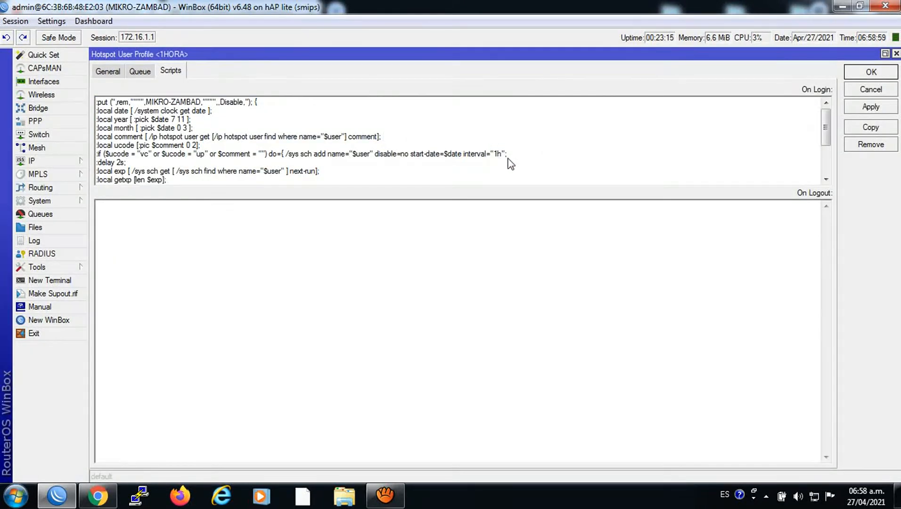
pyautogui.click(896, 55)
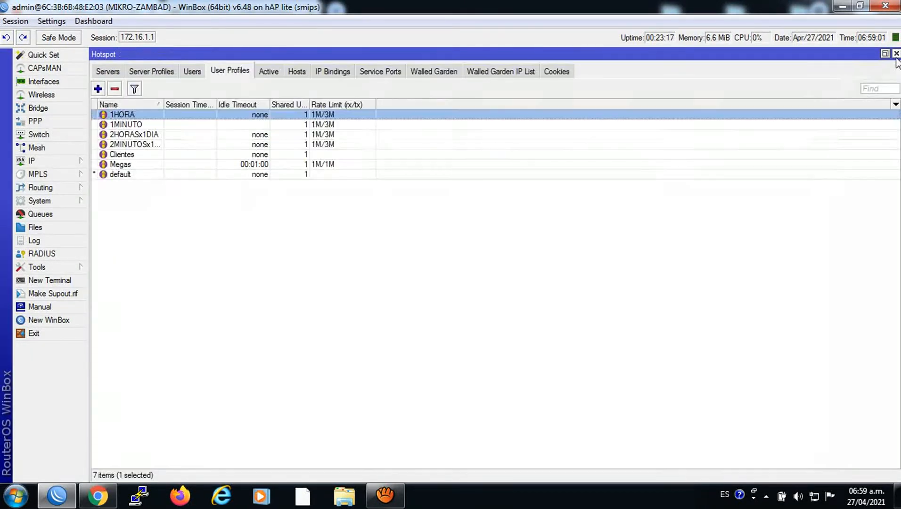
# Copy the fourth hotspot user's name and switch to Chrome's Code Generator tab
pyautogui.click(194, 71)
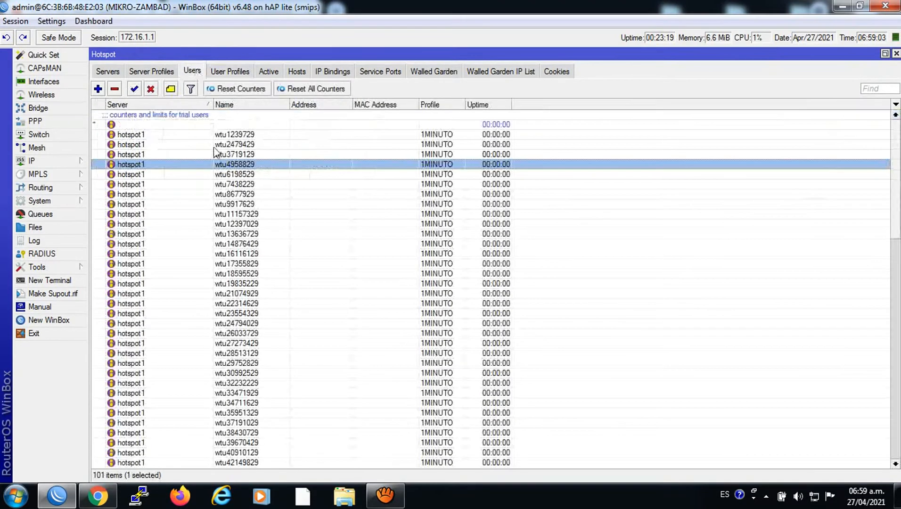
pyautogui.doubleClick(220, 168)
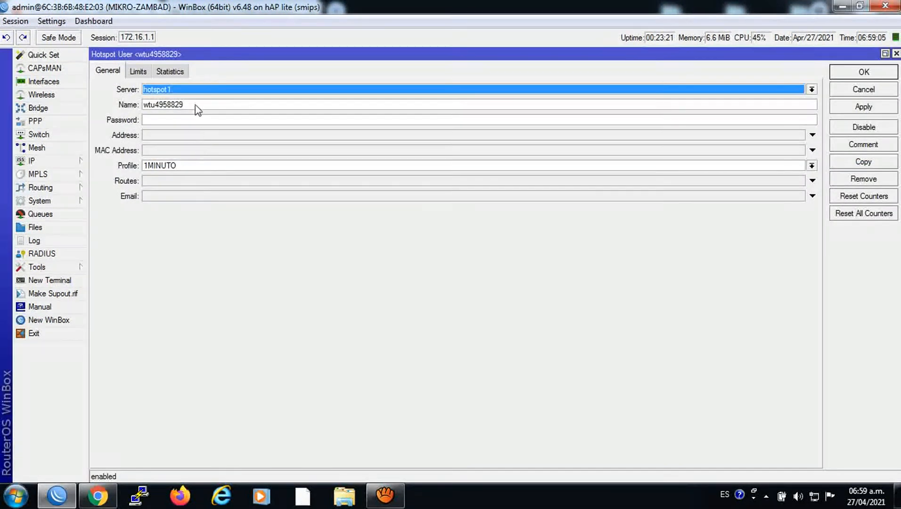
pyautogui.doubleClick(169, 104)
pyautogui.rightClick(169, 104)
pyautogui.click(200, 128)
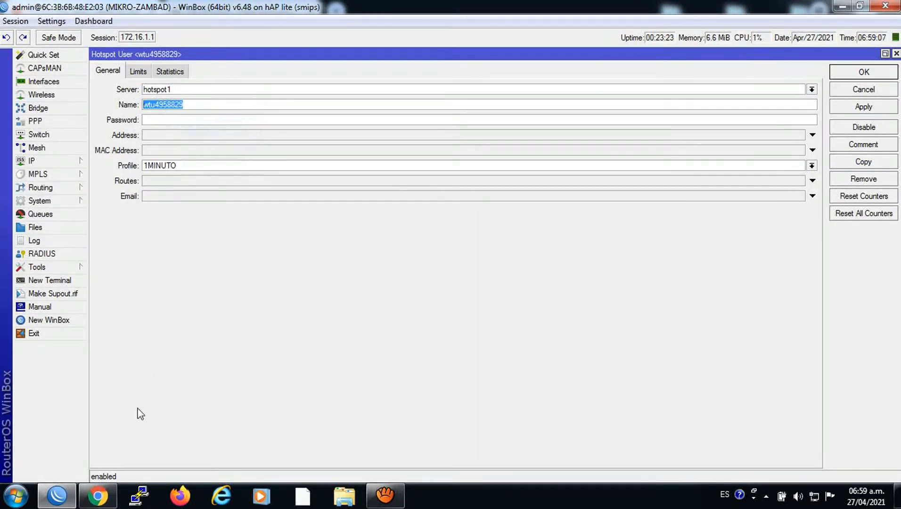
pyautogui.click(102, 490)
pyautogui.click(172, 13)
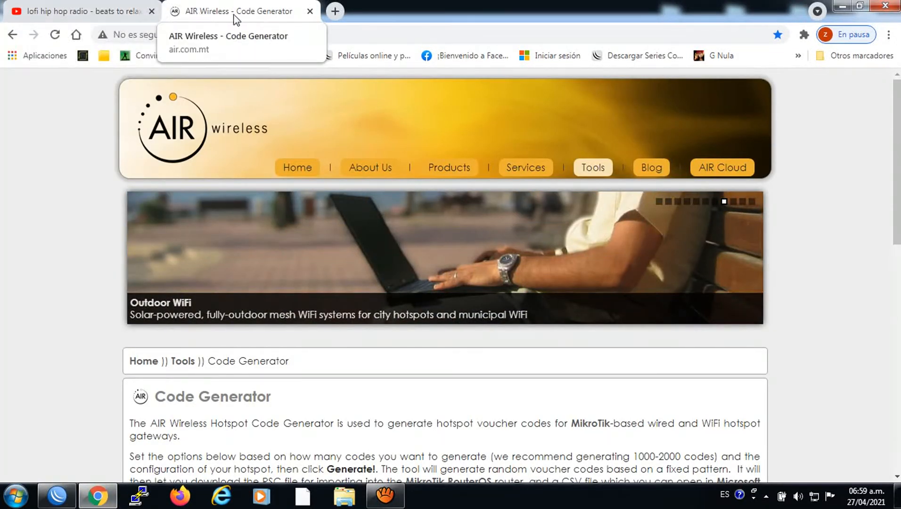
# Log in to the AIR Wireless hotspot page using the copied user name
pyautogui.click(267, 56)
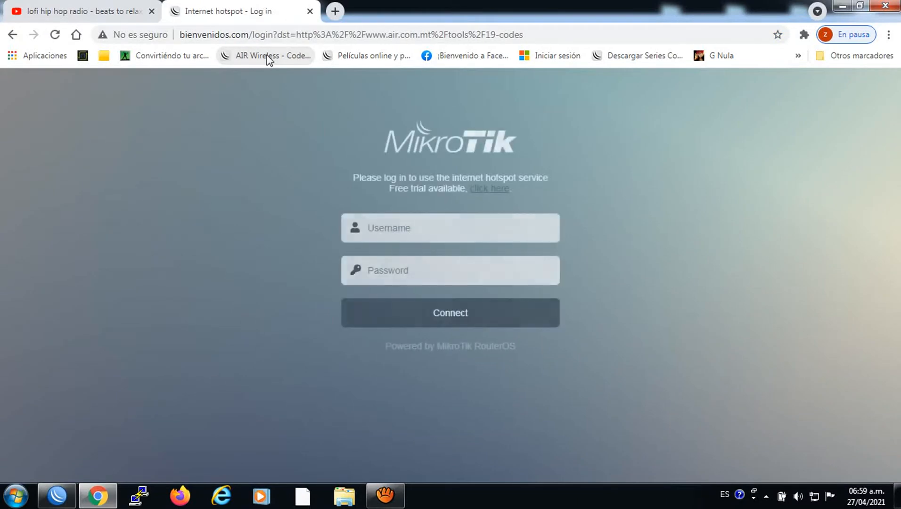
pyautogui.rightClick(403, 225)
pyautogui.click(438, 305)
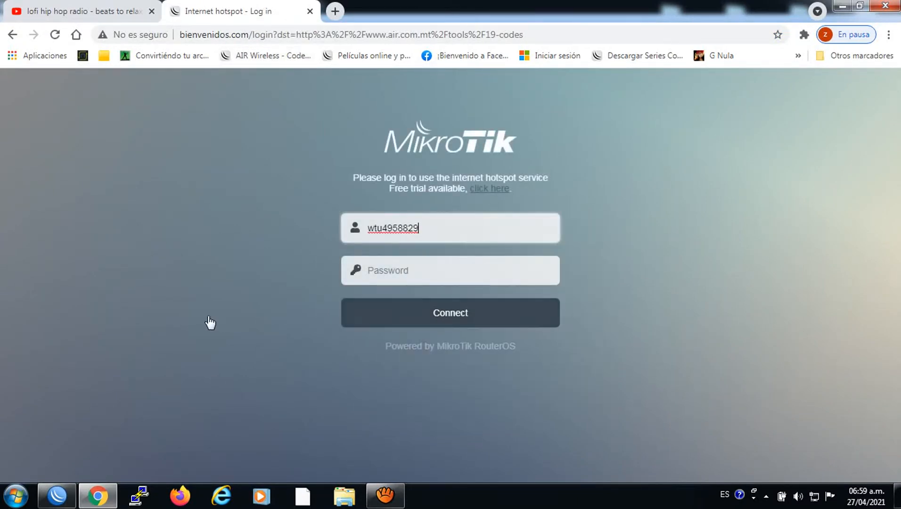
pyautogui.click(444, 314)
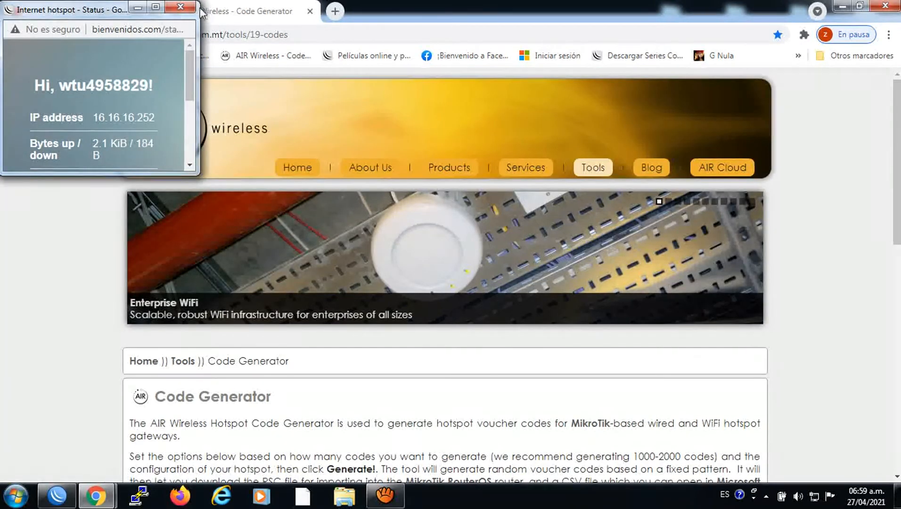
pyautogui.click(180, 7)
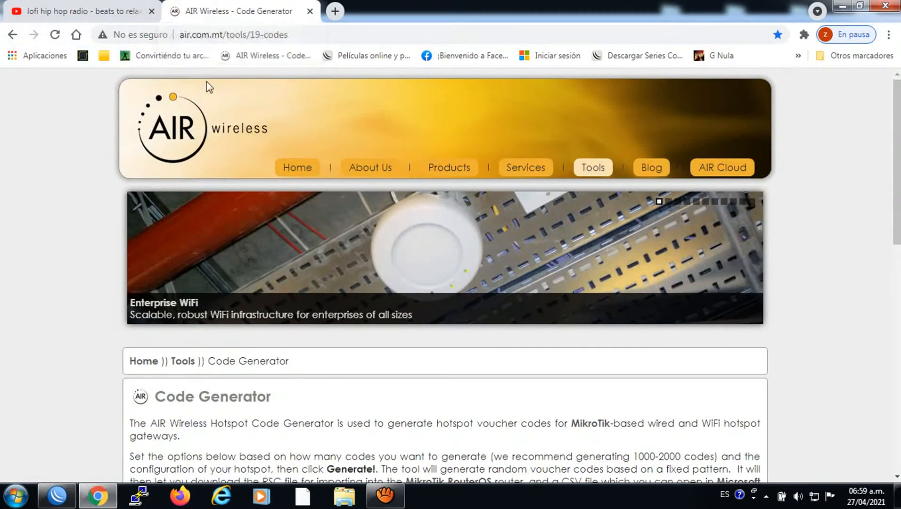
# Reload the lofi hip hop radio YouTube tab, skipping the ad and Premium promotion, then return to WinBox
pyautogui.click(101, 5)
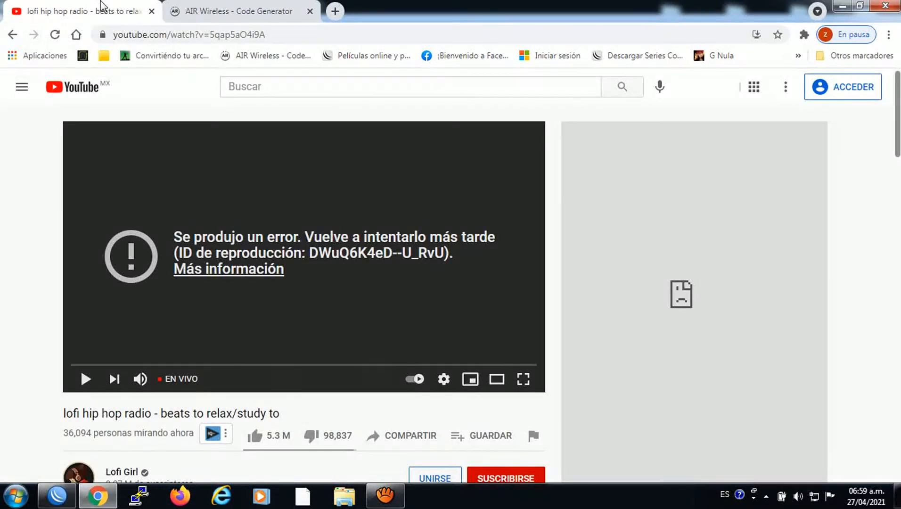
pyautogui.click(55, 35)
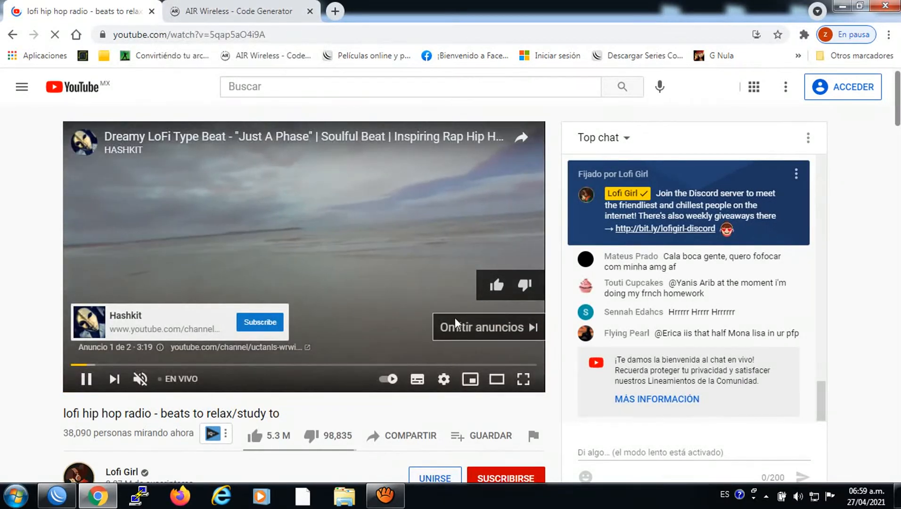
pyautogui.click(455, 318)
pyautogui.click(198, 451)
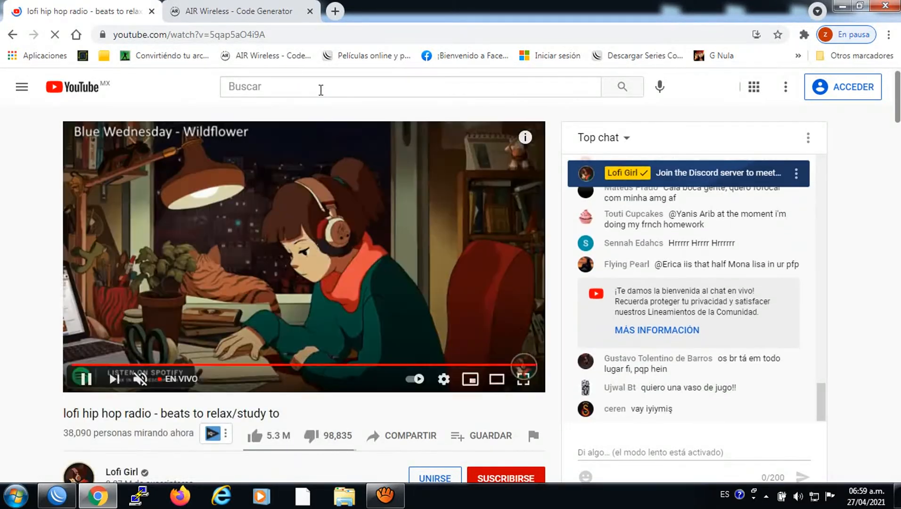
pyautogui.click(319, 10)
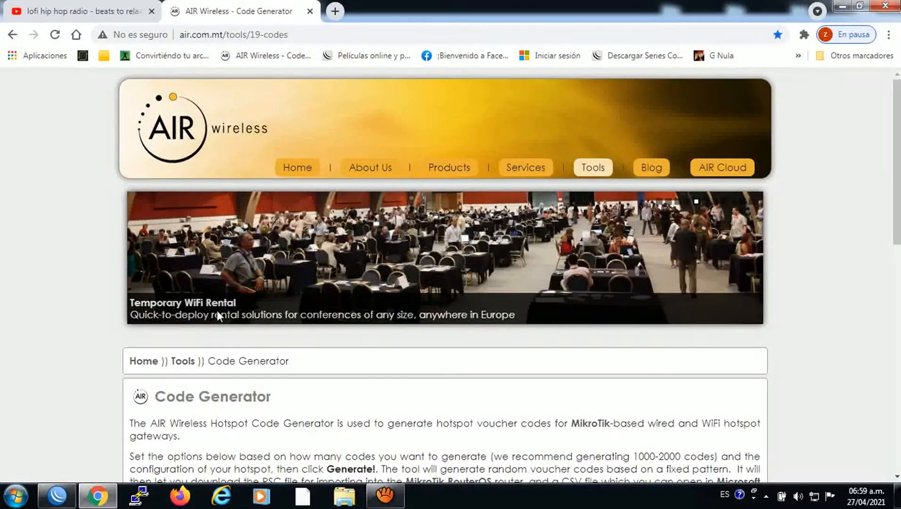
pyautogui.click(69, 492)
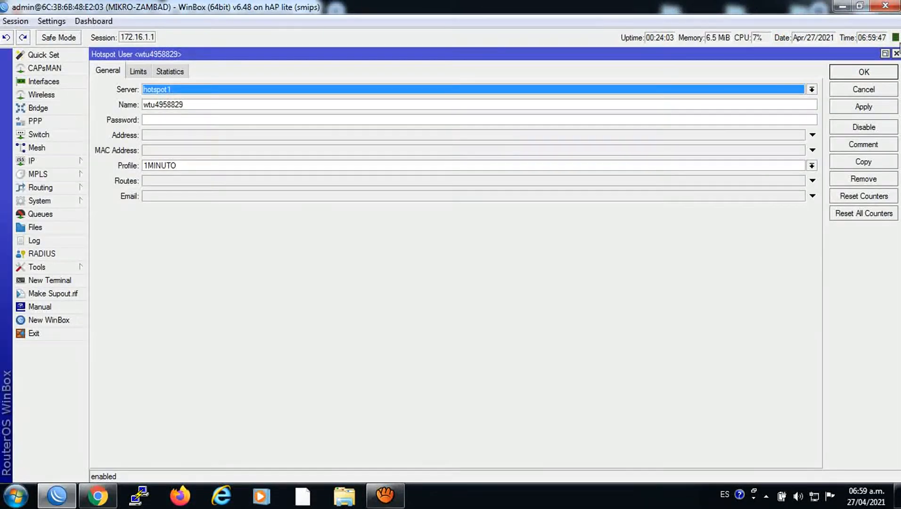
# Close the logged-in user's details and bring Chrome's AIR Wireless Code Generator page to the front
pyautogui.click(895, 53)
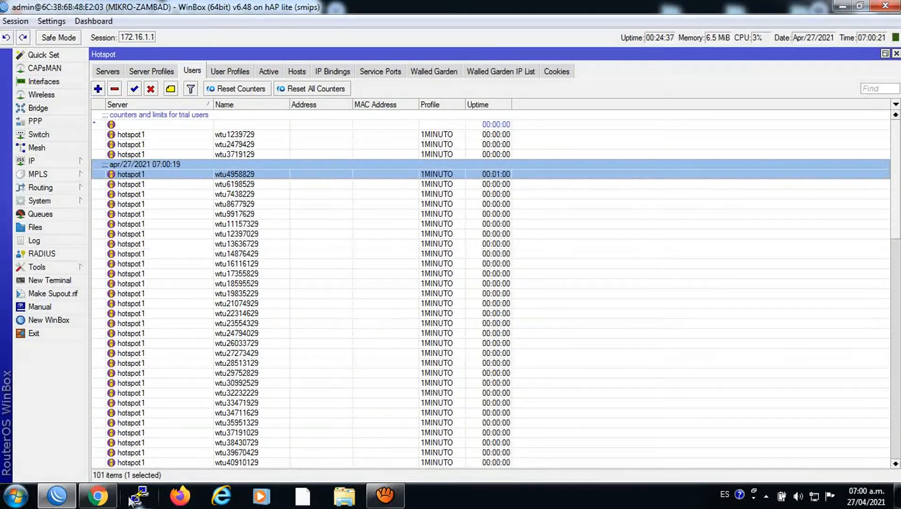
pyautogui.click(97, 495)
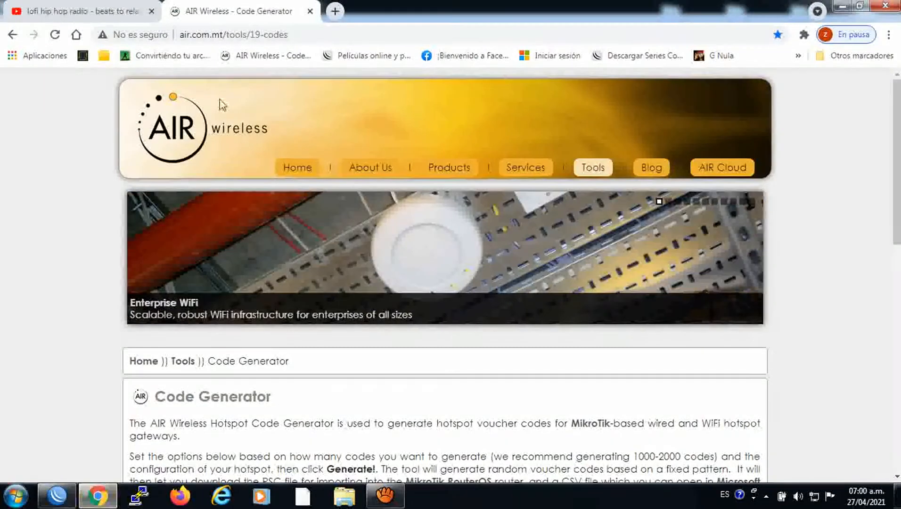
# Reload the AIR Wireless bookmark to confirm the expired user is asked to log in again, then return to WinBox
pyautogui.click(259, 59)
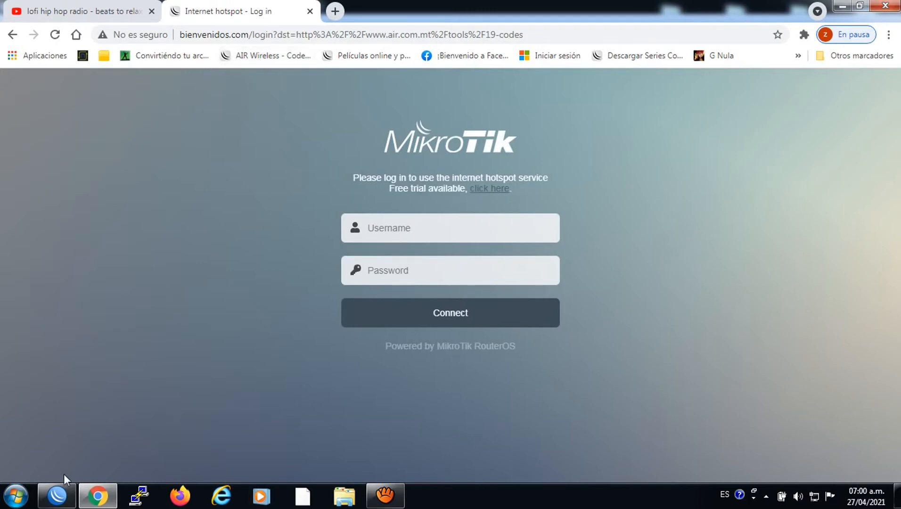
pyautogui.click(57, 495)
pyautogui.click(74, 202)
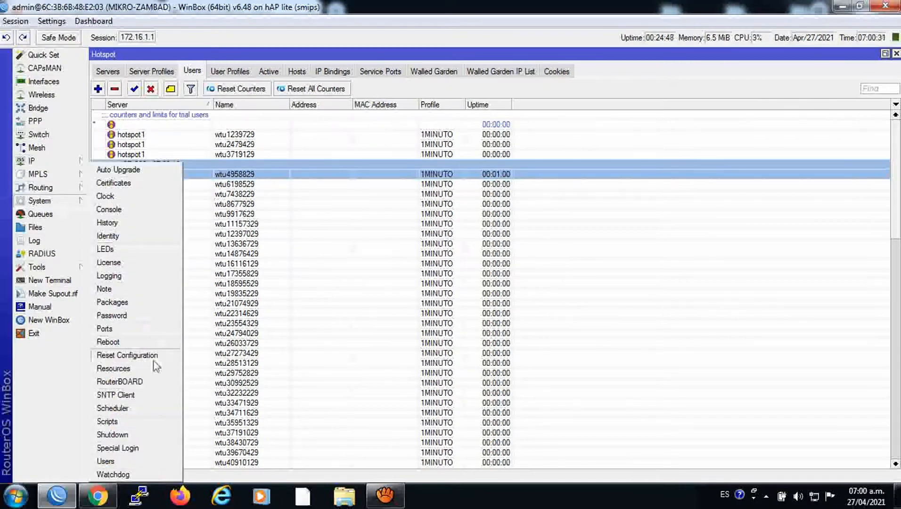
# Review the MONITOR schedule's On Event script in System > Scheduler, then close it
pyautogui.click(126, 413)
pyautogui.click(443, 231)
pyautogui.doubleClick(443, 231)
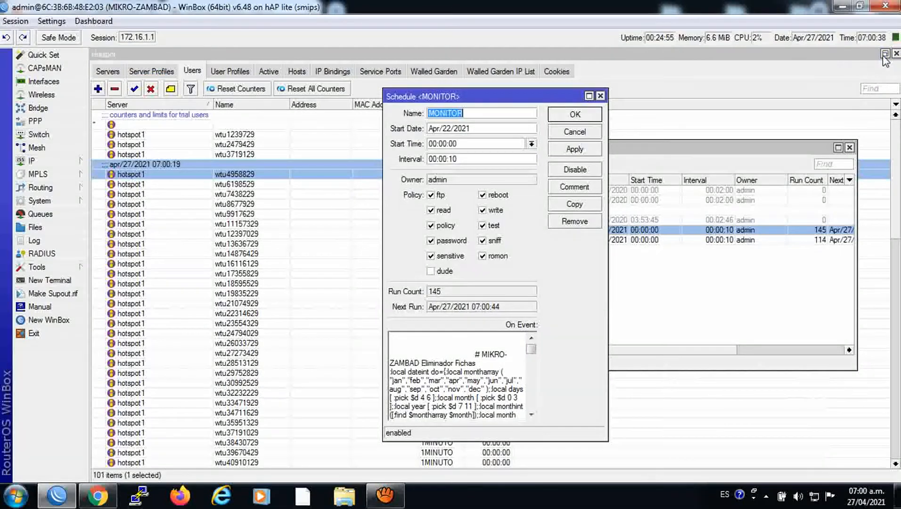
pyautogui.click(885, 54)
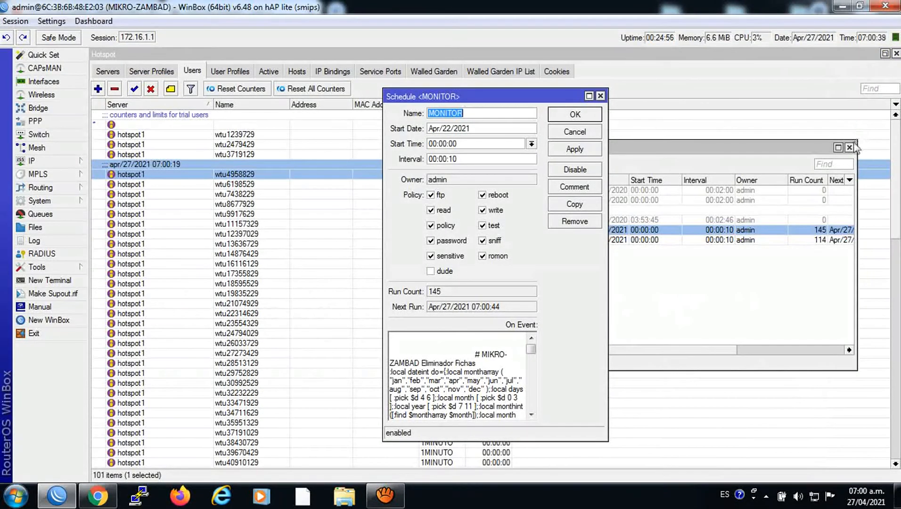
pyautogui.click(721, 125)
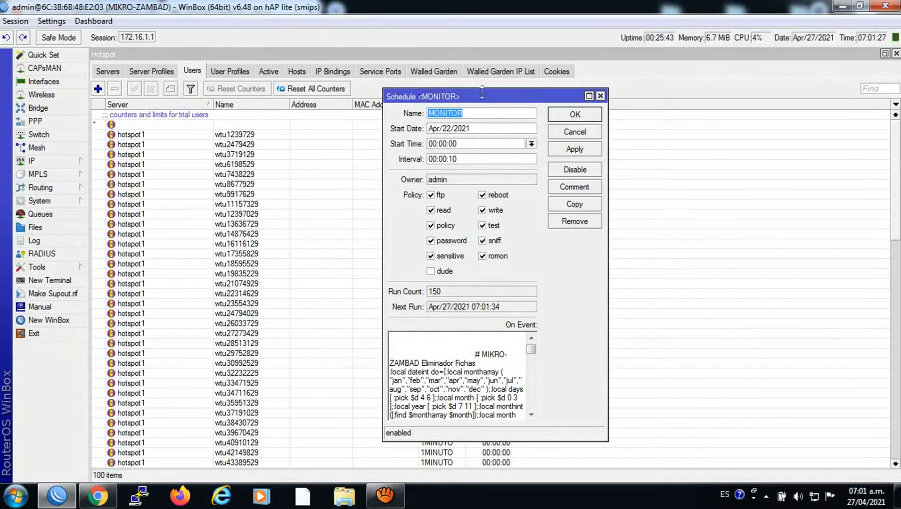
pyautogui.click(601, 96)
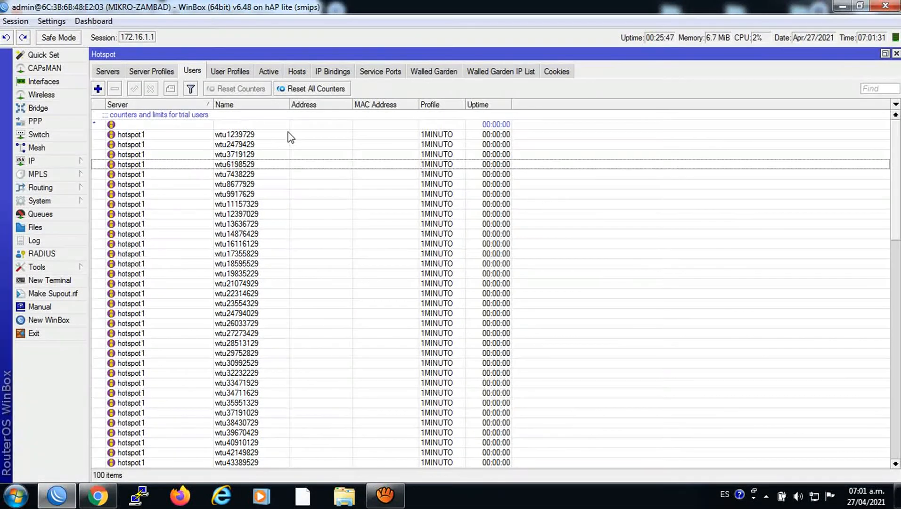
# Delete all generated wtu hotspot users, keeping only the trial user, and show the hotspot servers
pyautogui.click(239, 74)
pyautogui.click(268, 74)
pyautogui.click(241, 74)
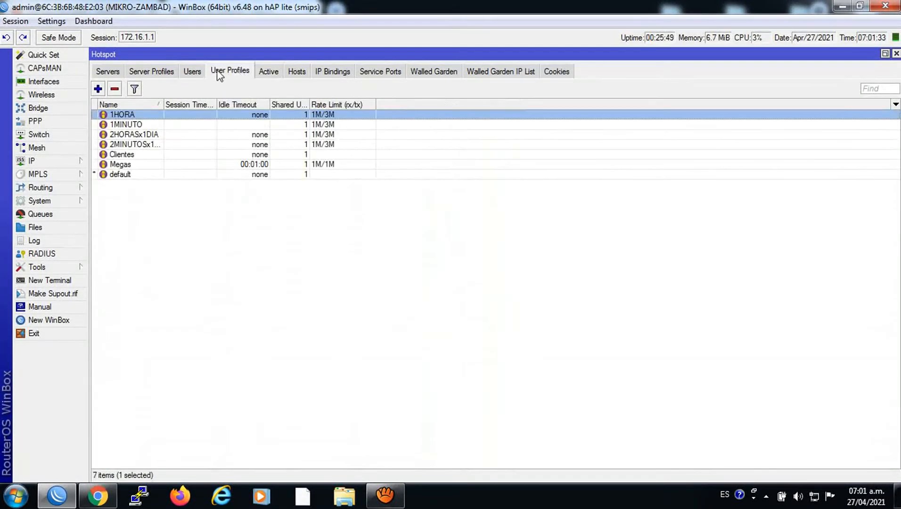
pyautogui.click(198, 74)
pyautogui.click(173, 135)
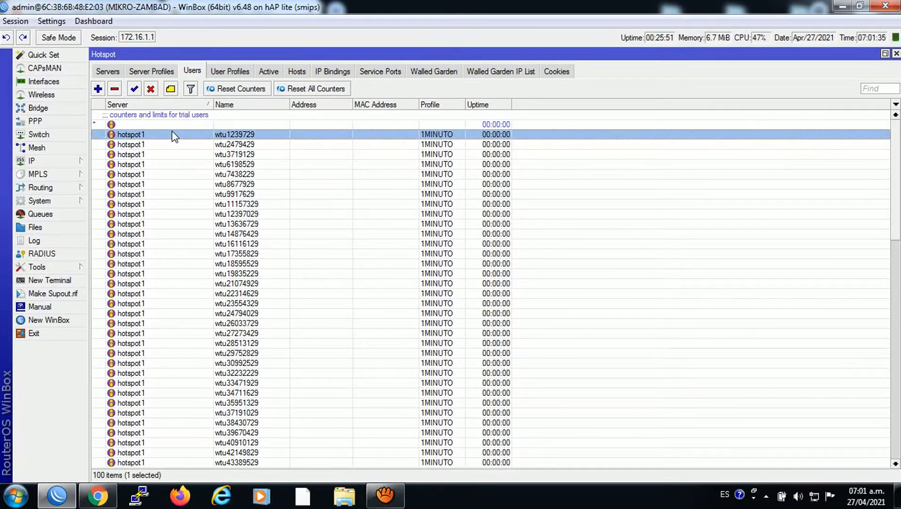
pyautogui.hotkey('shift', 'Down')
pyautogui.hotkey('shift', 'Down')
pyautogui.hotkey('shift', 'Down')
pyautogui.hotkey('shift', 'Down')
pyautogui.hotkey('shift', 'Down')
pyautogui.hotkey('shift', 'Down')
pyautogui.hotkey('shift', 'Down')
pyautogui.hotkey('shift', 'Down')
pyautogui.hotkey('shift', 'Down')
pyautogui.hotkey('shift', 'Down')
pyautogui.hotkey('shift', 'Down')
pyautogui.hotkey('shift', 'Down')
pyautogui.hotkey('shift', 'Down')
pyautogui.hotkey('shift', 'Down')
pyautogui.hotkey('shift', 'Down')
pyautogui.hotkey('shift', 'Down')
pyautogui.hotkey('shift', 'Down')
pyautogui.hotkey('shift', 'Down')
pyautogui.hotkey('shift', 'Down')
pyautogui.hotkey('shift', 'Down')
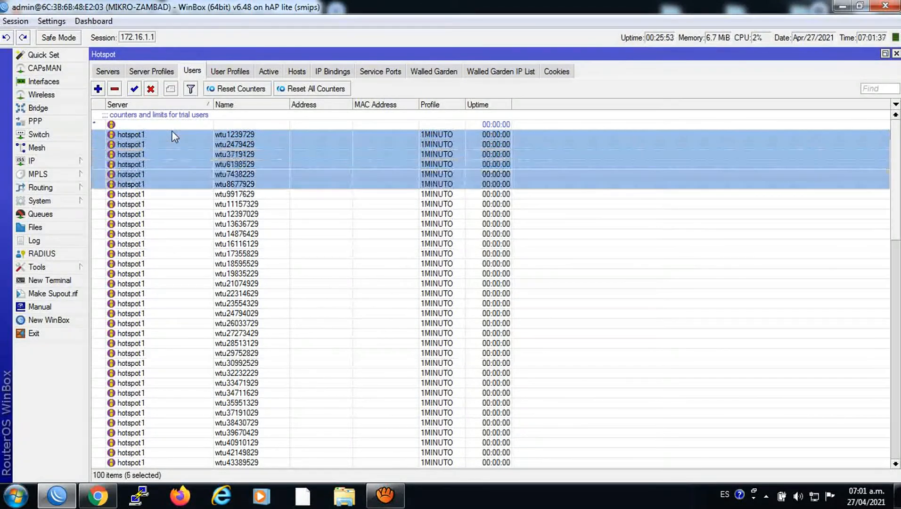
pyautogui.hotkey('shift', 'Down')
pyautogui.hotkey('shift', 'Down')
pyautogui.hotkey('shift', 'Down')
pyautogui.hotkey('shift', 'Down')
pyautogui.hotkey('shift', 'Down')
pyautogui.hotkey('shift', 'Down')
pyautogui.hotkey('shift', 'Down')
pyautogui.hotkey('shift', 'Down')
pyautogui.hotkey('shift', 'Down')
pyautogui.hotkey('shift', 'Down')
pyautogui.hotkey('shift', 'Down')
pyautogui.hotkey('shift', 'Down')
pyautogui.hotkey('shift', 'Down')
pyautogui.hotkey('shift', 'Down')
pyautogui.hotkey('shift', 'Down')
pyautogui.hotkey('shift', 'Down')
pyautogui.hotkey('shift', 'Down')
pyautogui.hotkey('shift', 'Down')
pyautogui.hotkey('shift', 'Down')
pyautogui.hotkey('shift', 'Down')
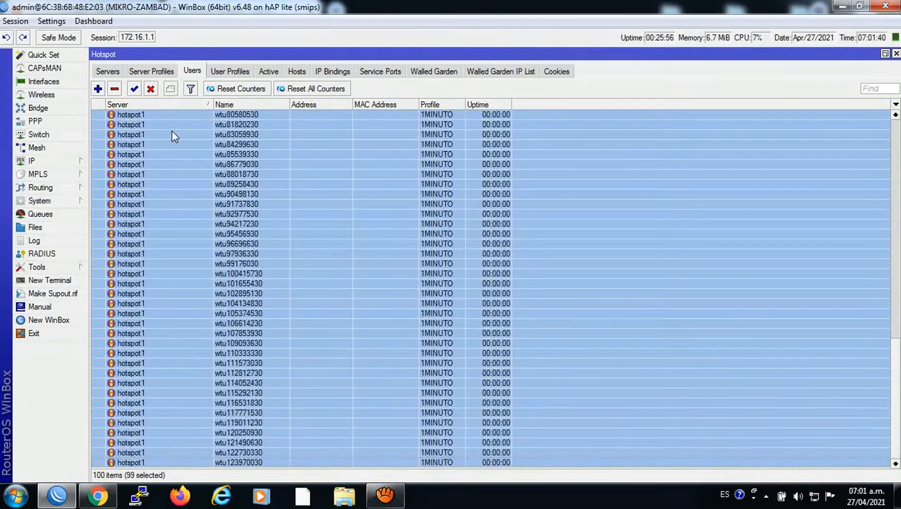
pyautogui.click(115, 89)
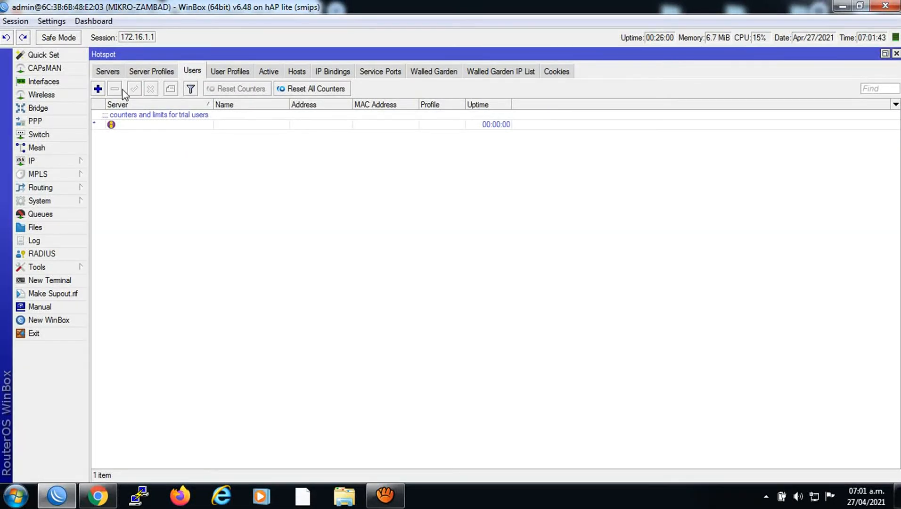
pyautogui.click(108, 71)
pyautogui.click(144, 117)
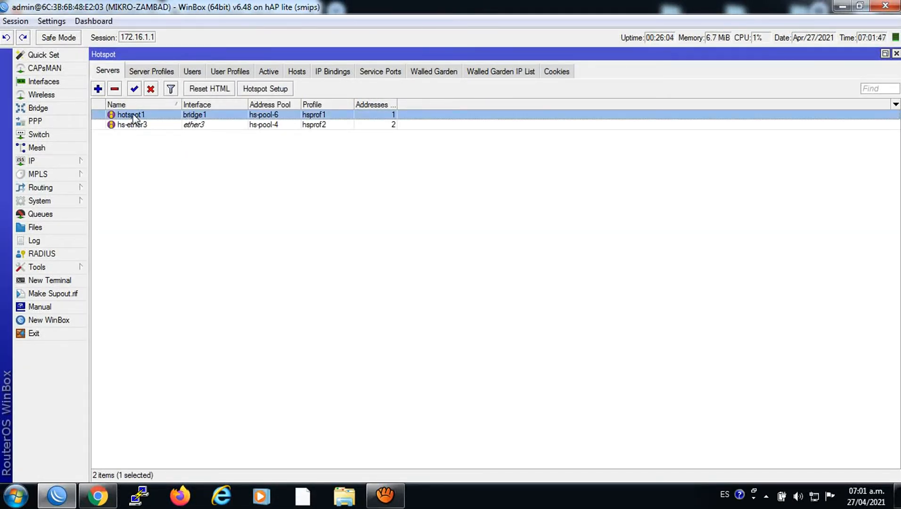
# Open the PIN script and copy the server name hs-ether3 from the hotspot server settings
pyautogui.click(52, 201)
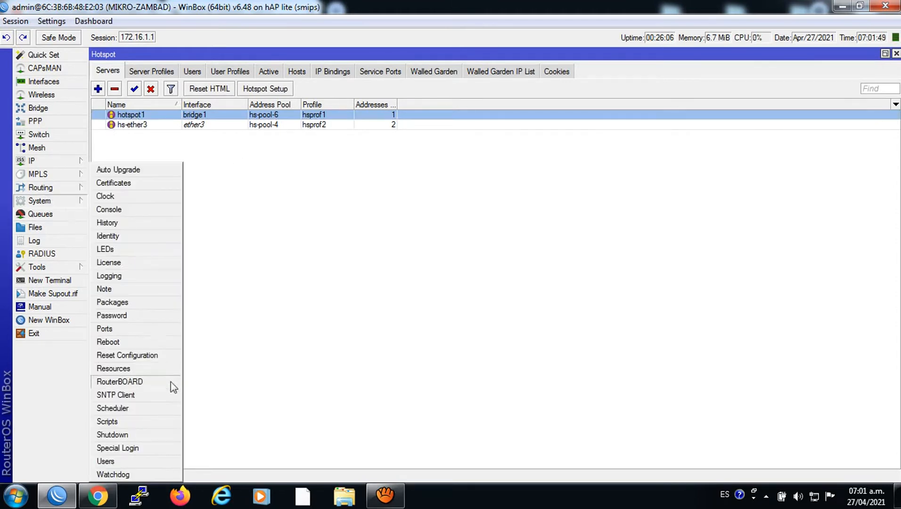
pyautogui.click(117, 420)
pyautogui.doubleClick(471, 234)
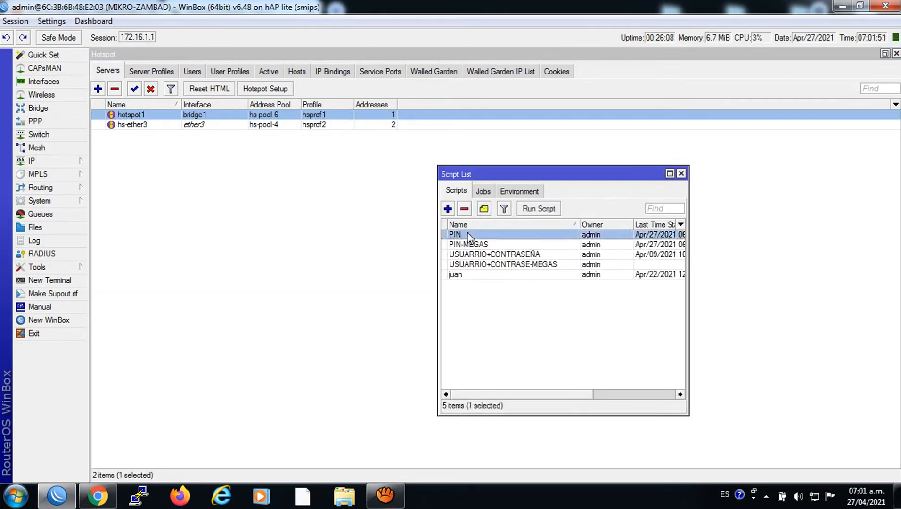
pyautogui.click(45, 161)
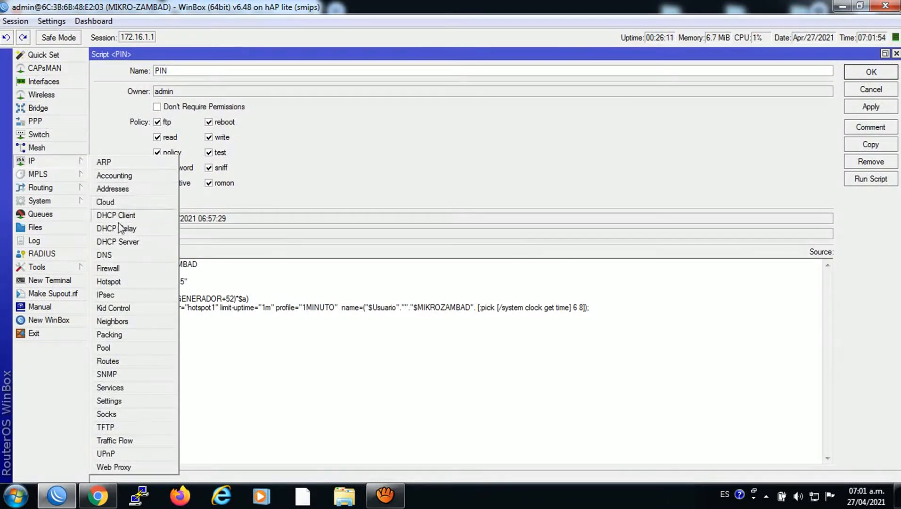
pyautogui.rightClick(117, 279)
pyautogui.doubleClick(130, 126)
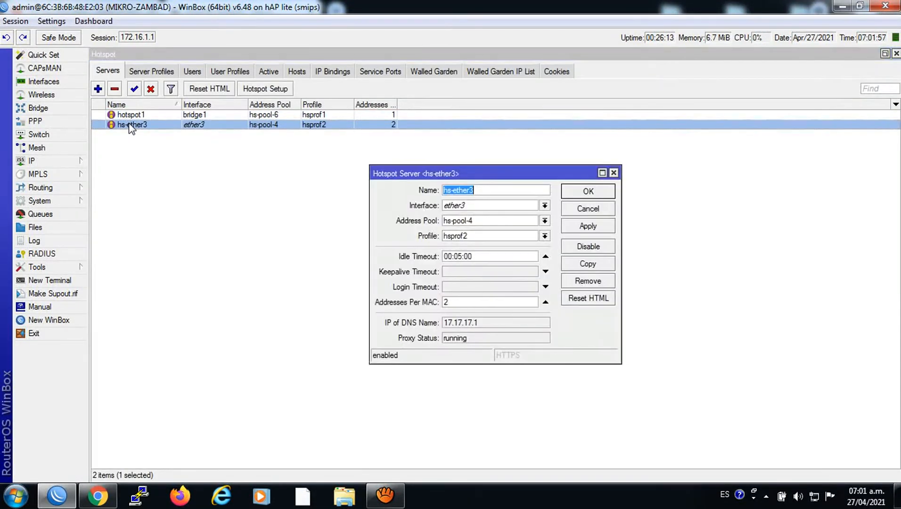
pyautogui.rightClick(474, 189)
pyautogui.click(503, 209)
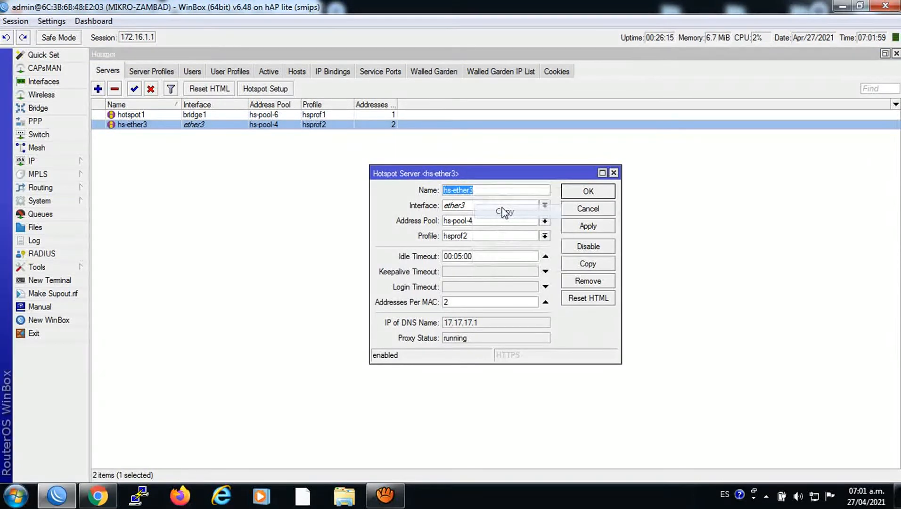
pyautogui.click(587, 191)
pyautogui.click(896, 54)
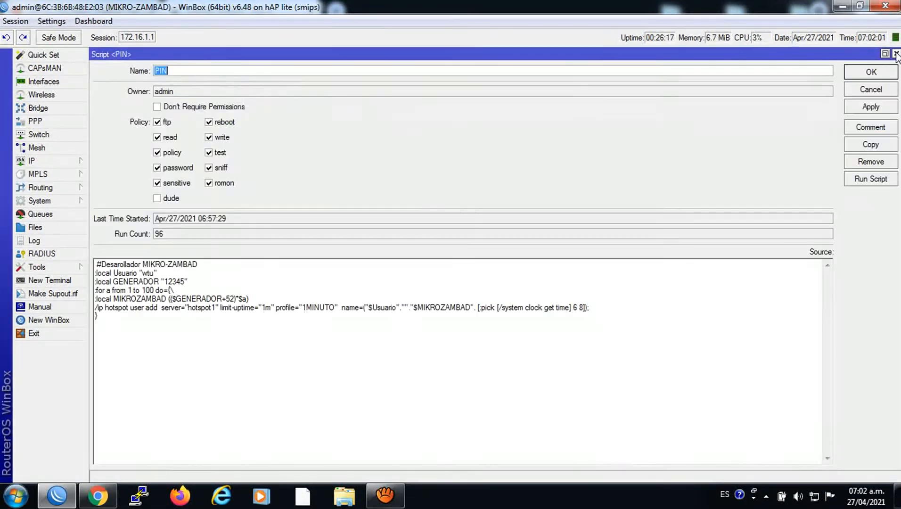
# Replace hotspot1 with hs-ether3 in the PIN script source and apply the change
pyautogui.moveTo(215, 311); pyautogui.dragTo(191, 311)
pyautogui.rightClick(191, 314)
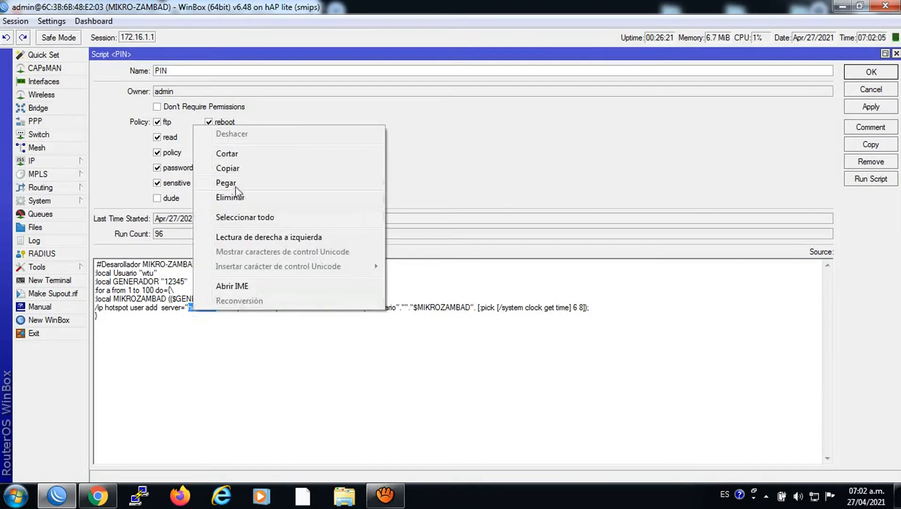
pyautogui.click(236, 188)
pyautogui.click(858, 72)
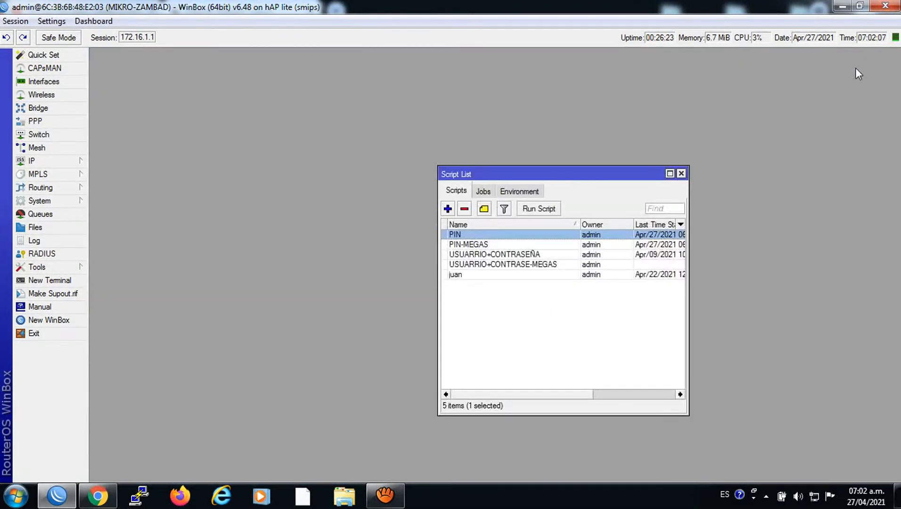
# Check the Hotspot Users list, then reopen the PIN script to verify the edits and close it
pyautogui.click(31, 161)
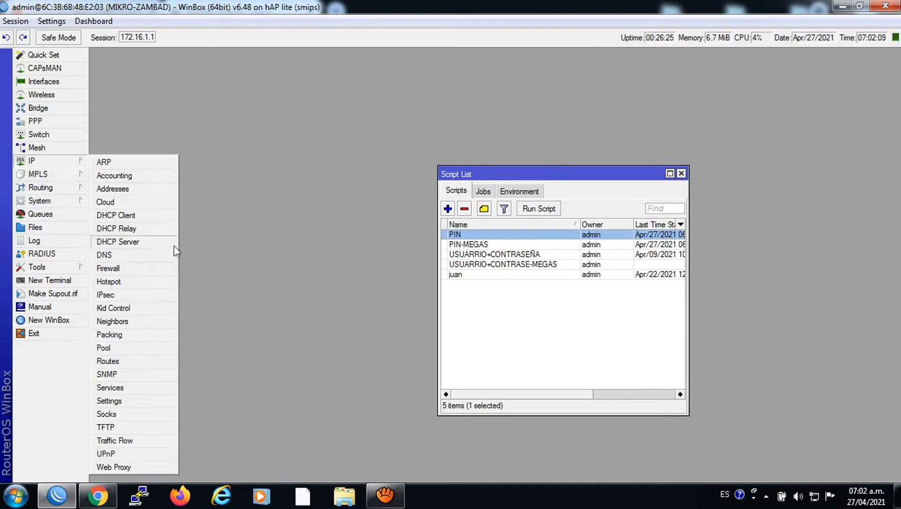
pyautogui.click(121, 286)
pyautogui.click(191, 71)
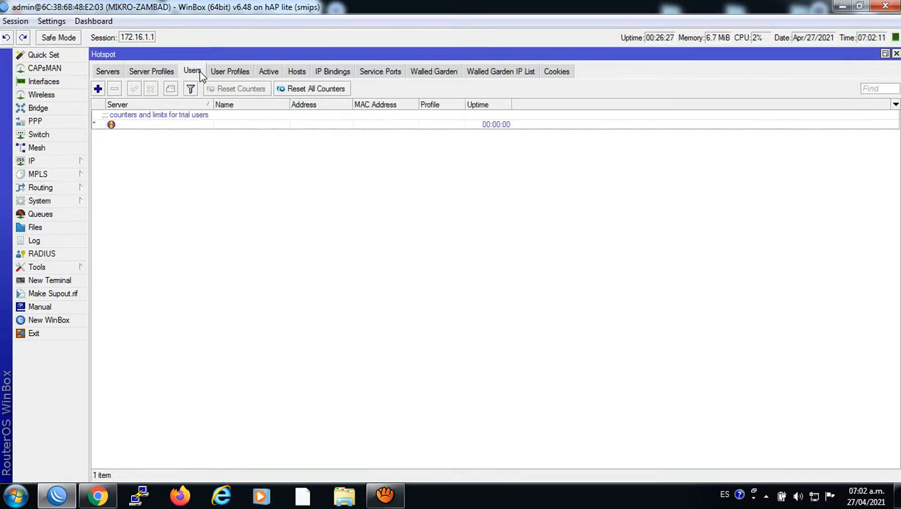
pyautogui.click(40, 201)
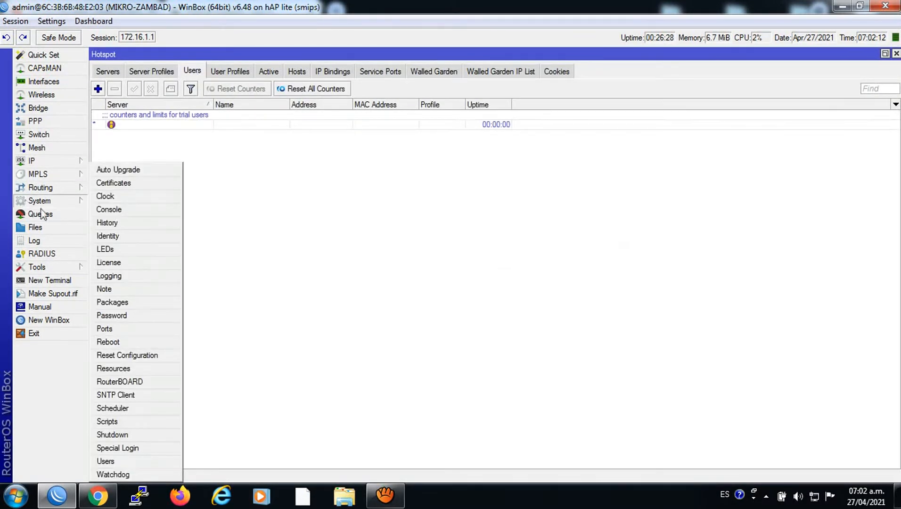
pyautogui.click(113, 421)
pyautogui.doubleClick(481, 233)
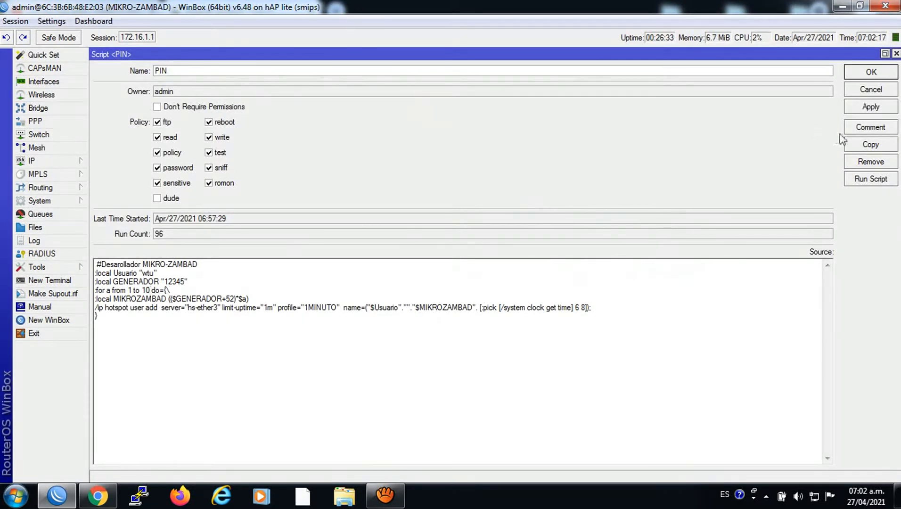
pyautogui.click(871, 73)
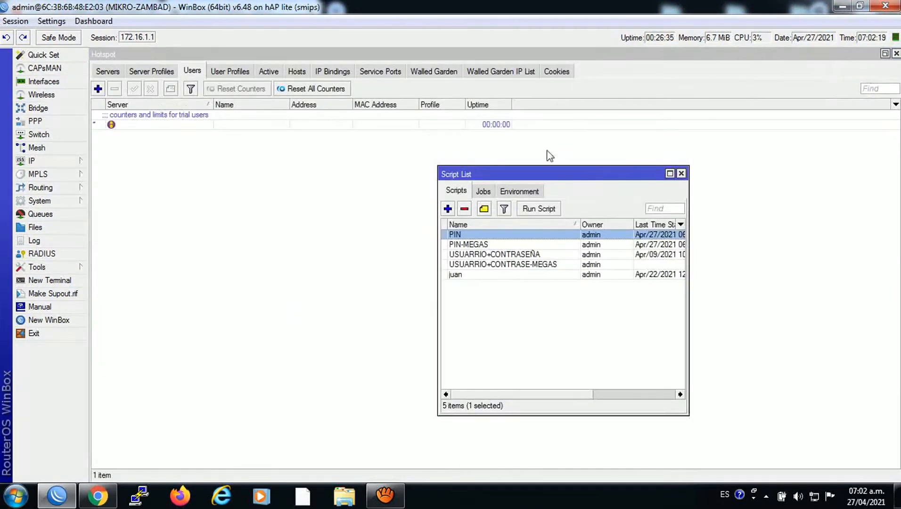
# Run the PIN script to create ten hs-ether3 users and open the first new user's details
pyautogui.click(538, 208)
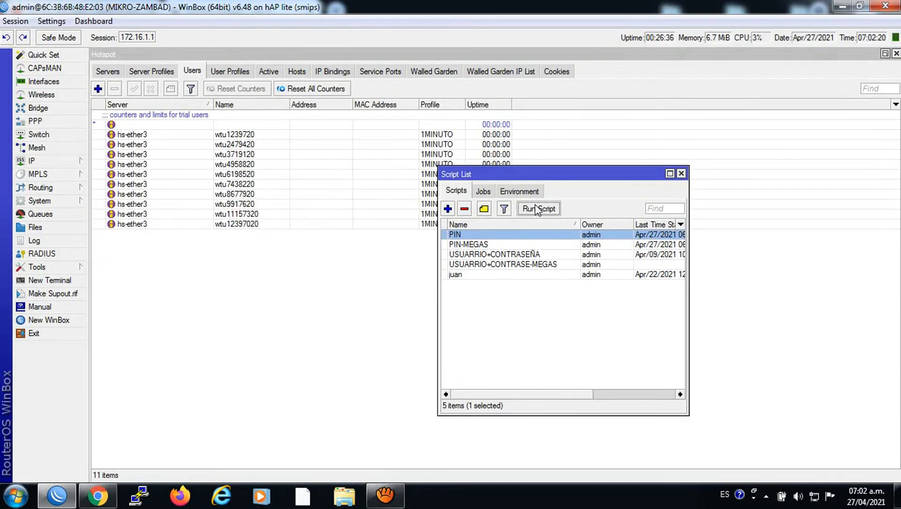
pyautogui.doubleClick(218, 134)
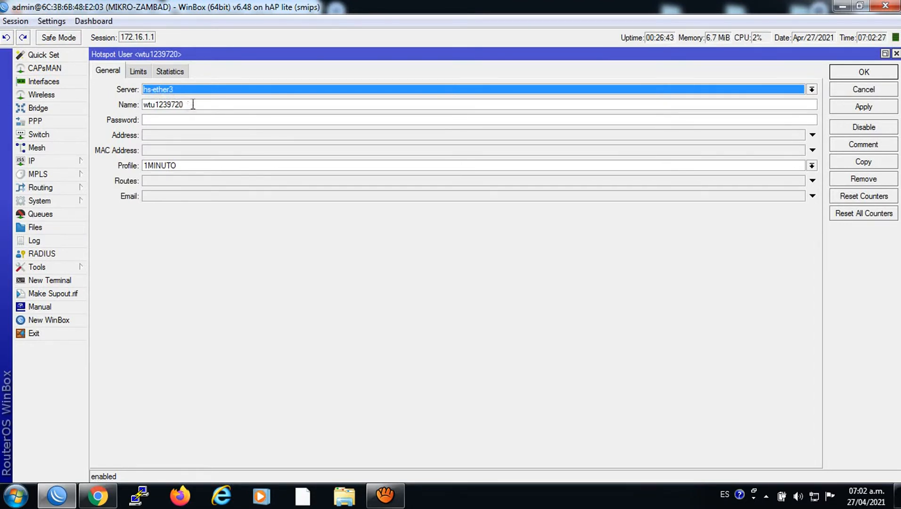
# Paste the generated user's name into the hotspot login page's Username field and submit the login
pyautogui.doubleClick(193, 105)
pyautogui.rightClick(156, 103)
pyautogui.click(180, 126)
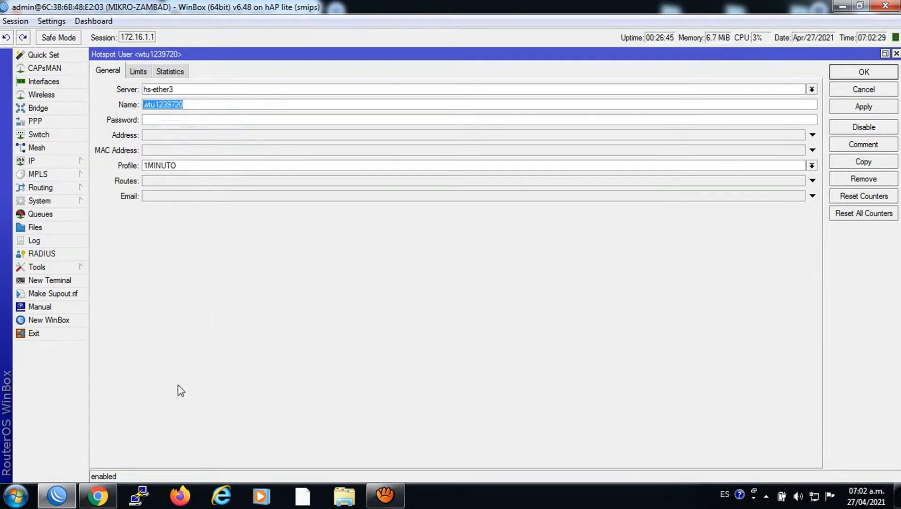
pyautogui.click(97, 496)
pyautogui.rightClick(414, 227)
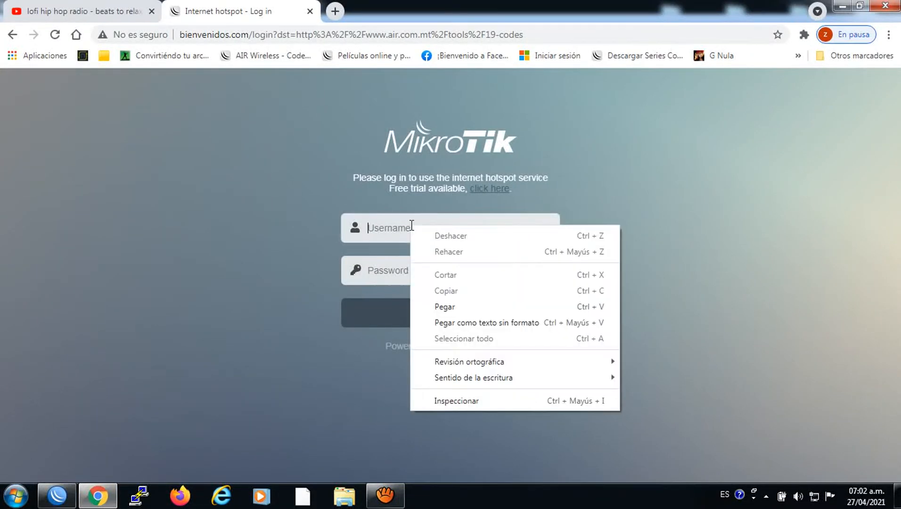
pyautogui.click(438, 306)
pyautogui.click(468, 314)
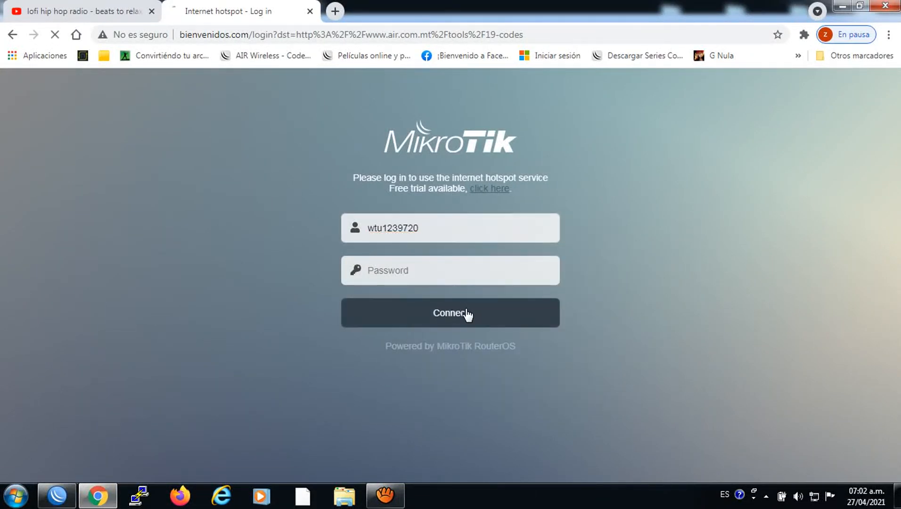
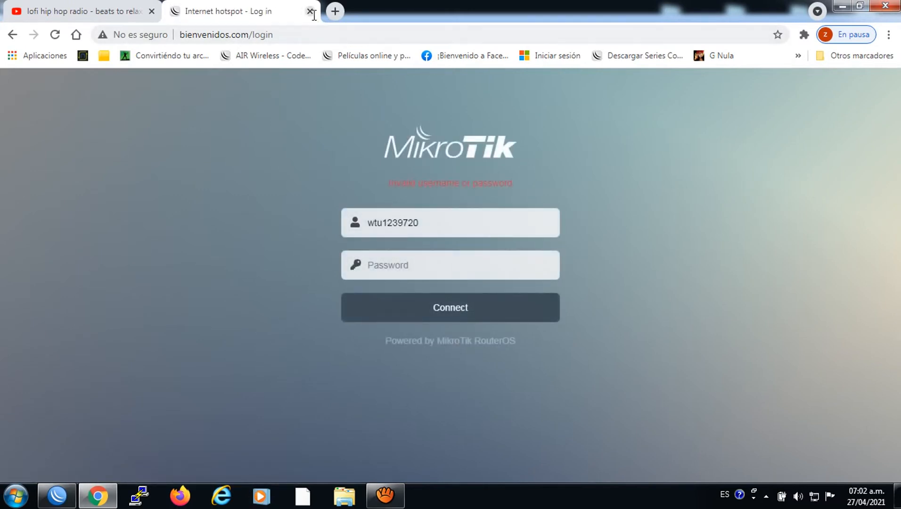
# Back in WinBox, close the user details and select all ten 1MINUTO voucher users
pyautogui.click(57, 494)
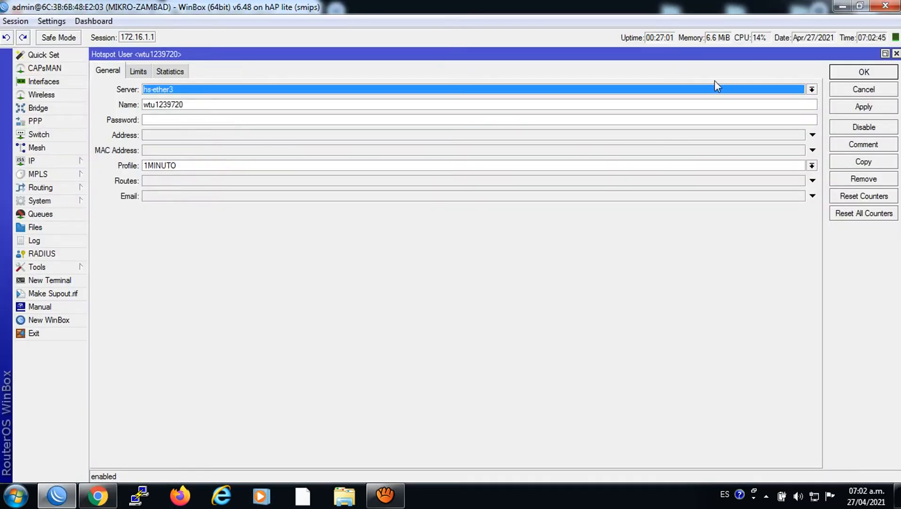
pyautogui.click(896, 54)
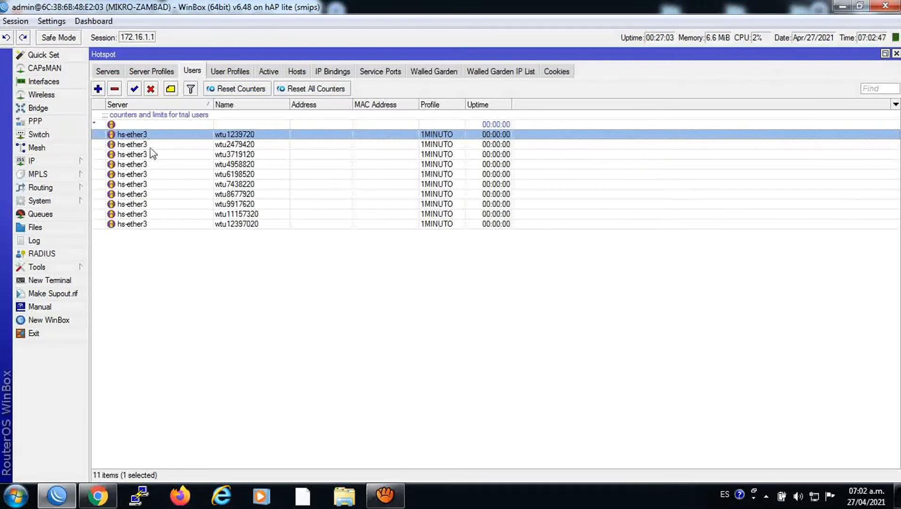
pyautogui.hotkey('shift', 'Down')
pyautogui.hotkey('shift', 'Down')
pyautogui.hotkey('shift', 'Down')
pyautogui.hotkey('shift', 'Down')
pyautogui.hotkey('shift', 'Down')
pyautogui.hotkey('shift', 'Down')
pyautogui.hotkey('shift', 'Down')
pyautogui.hotkey('shift', 'Down')
pyautogui.hotkey('shift', 'Down')
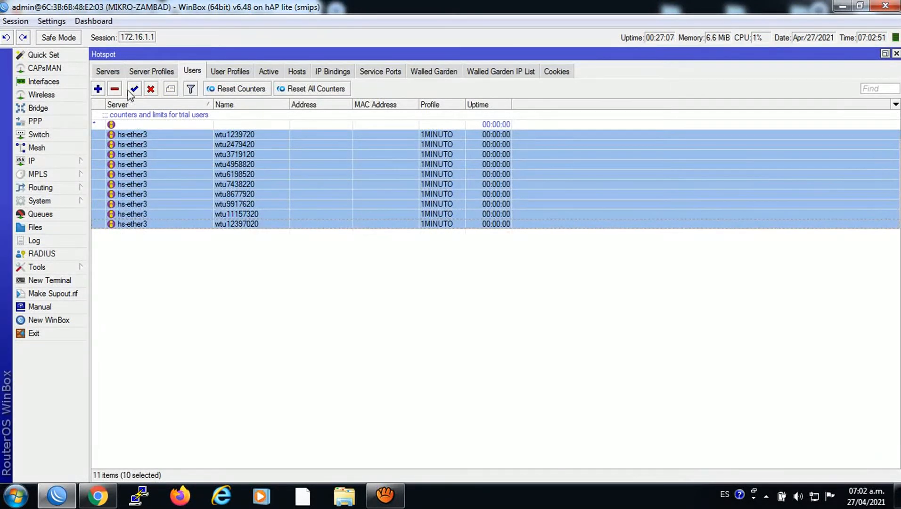
# Delete the ten old vouchers, change the PIN script's server from hs-ether3 to all, and run it
pyautogui.click(115, 89)
pyautogui.click(38, 200)
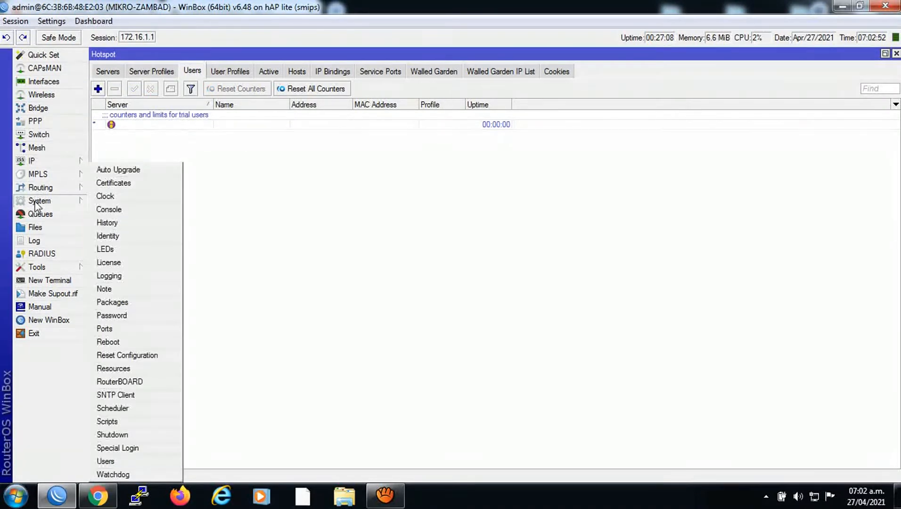
pyautogui.click(118, 422)
pyautogui.doubleClick(453, 234)
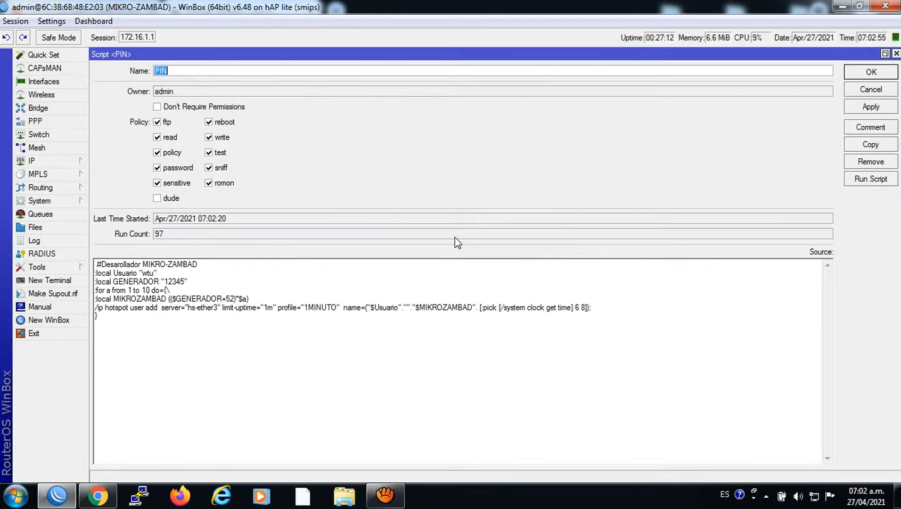
pyautogui.moveTo(217, 308); pyautogui.dragTo(192, 309)
pyautogui.write('all" ')
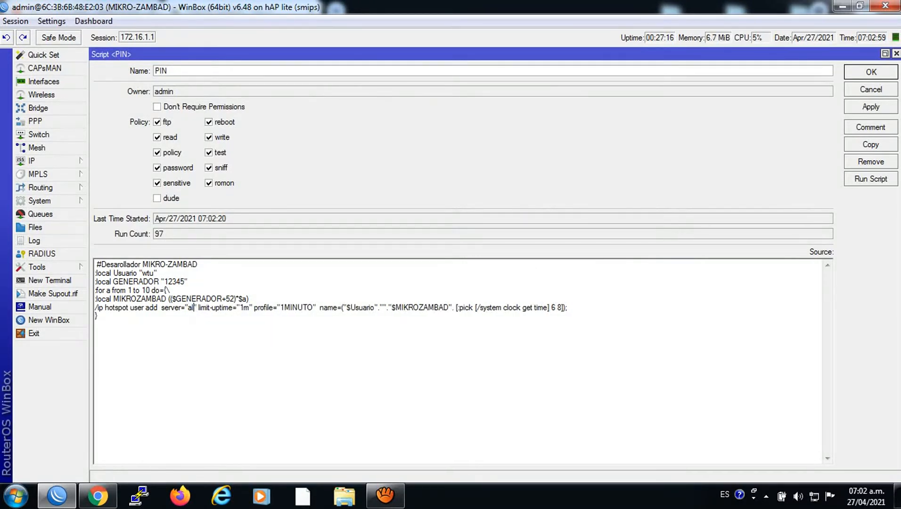
pyautogui.write('l')
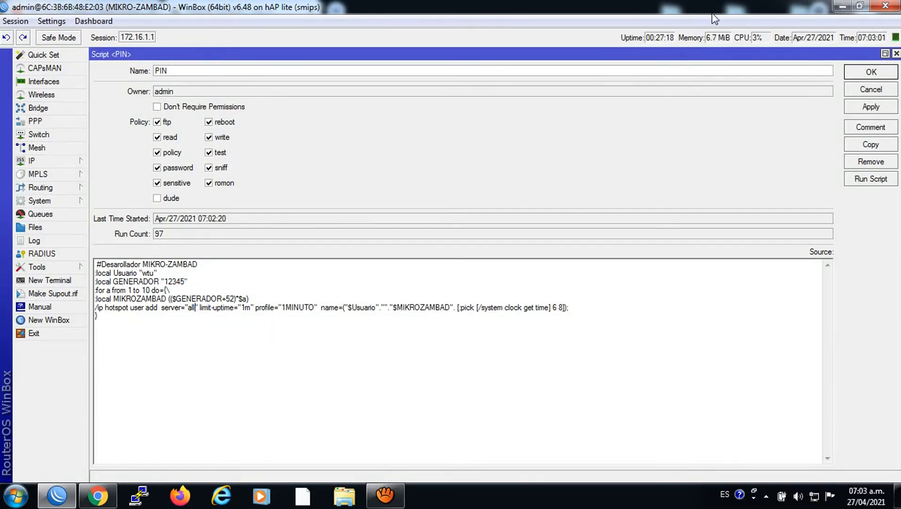
pyautogui.click(870, 72)
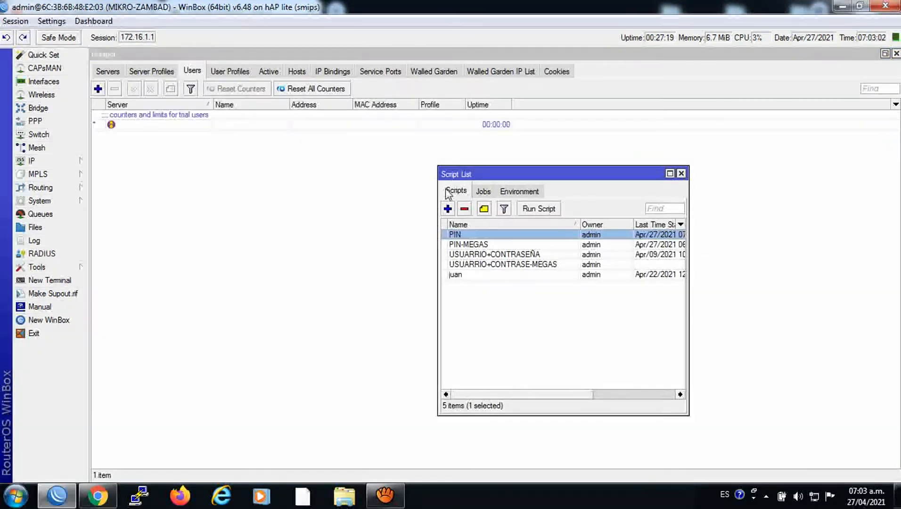
pyautogui.click(526, 213)
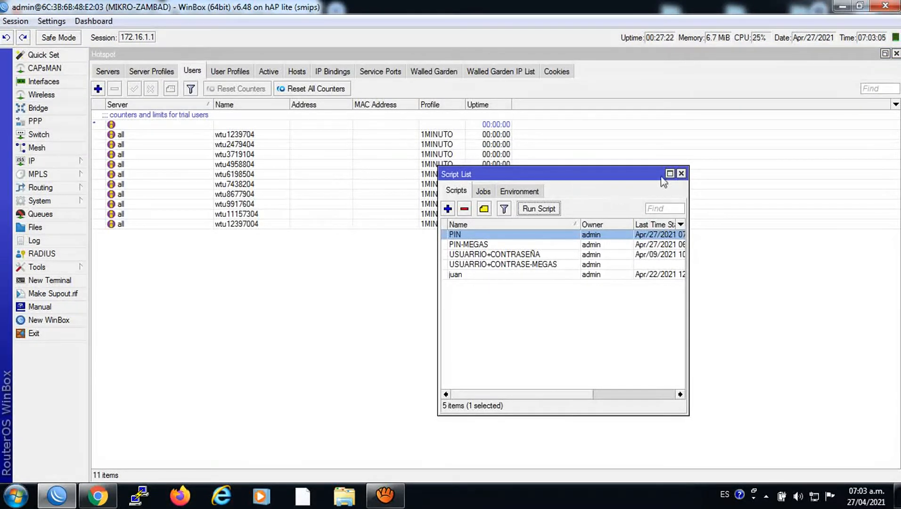
# Copy the name of one newly generated voucher user
pyautogui.doubleClick(235, 183)
pyautogui.press('Tab')
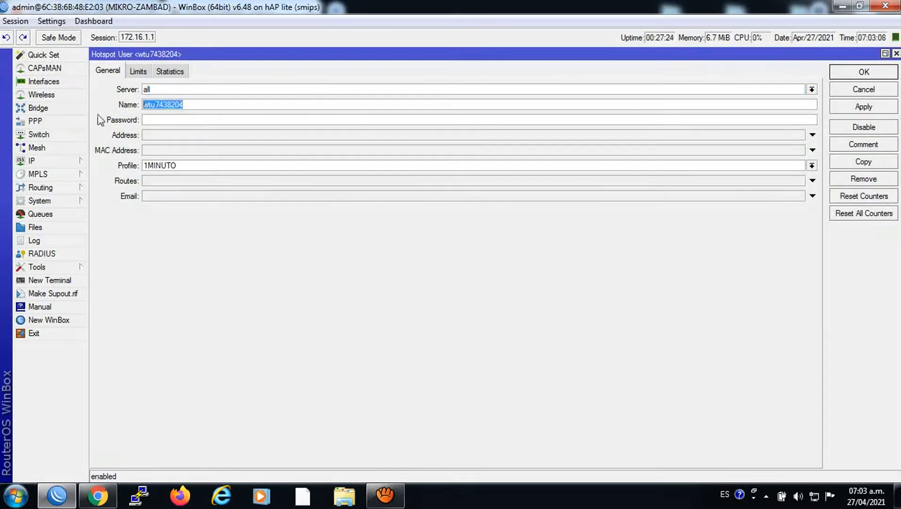
pyautogui.rightClick(156, 107)
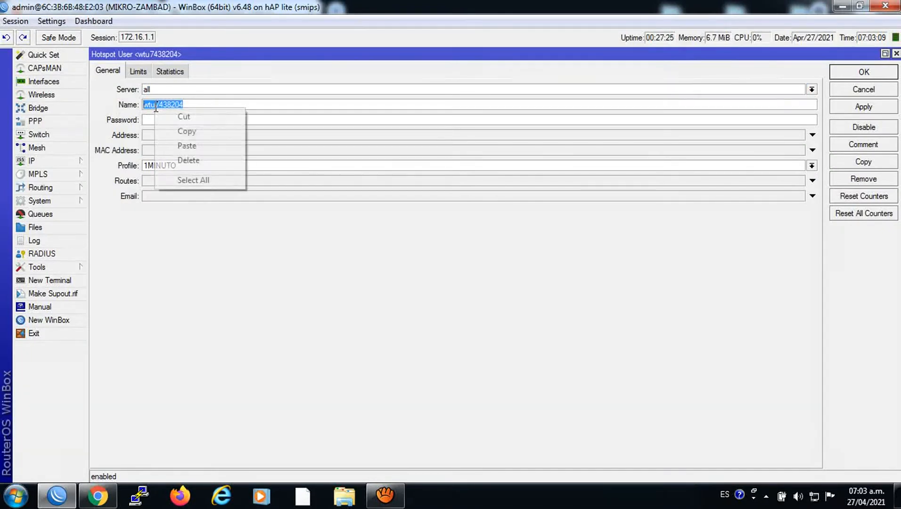
pyautogui.click(179, 131)
# Log in to the hotspot in Chrome with the copied voucher name and close the status popup
pyautogui.click(110, 494)
pyautogui.moveTo(436, 231); pyautogui.dragTo(342, 227)
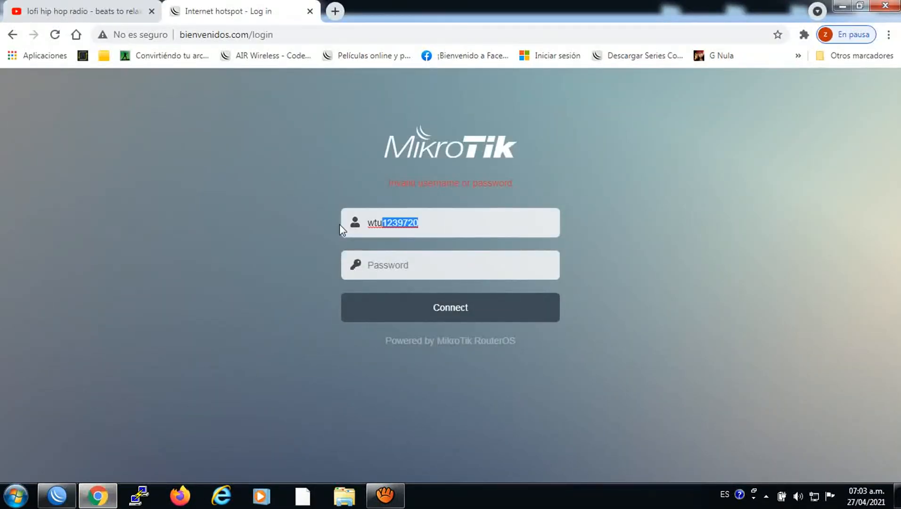
pyautogui.rightClick(388, 222)
pyautogui.click(414, 318)
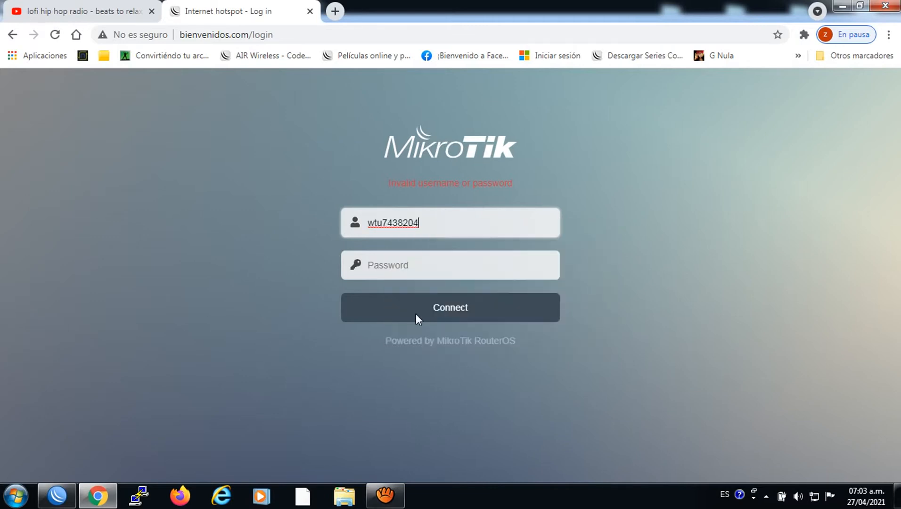
pyautogui.click(445, 307)
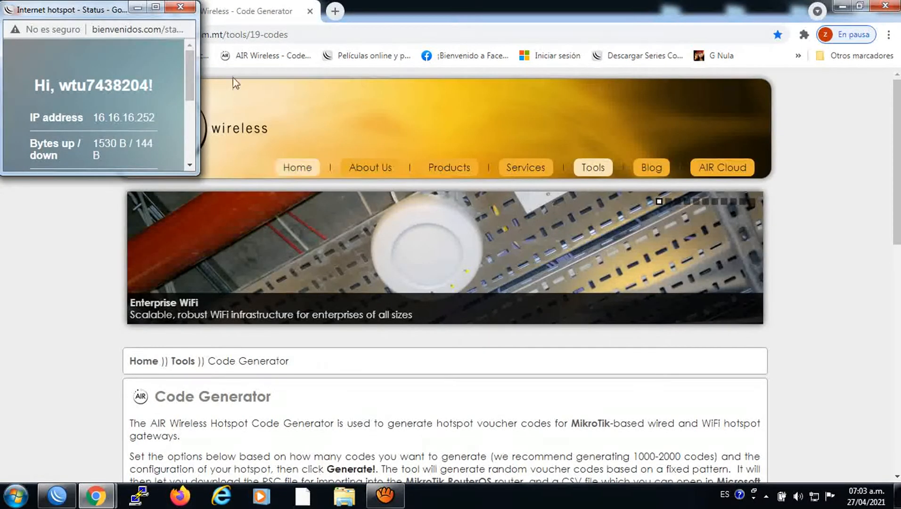
pyautogui.click(191, 8)
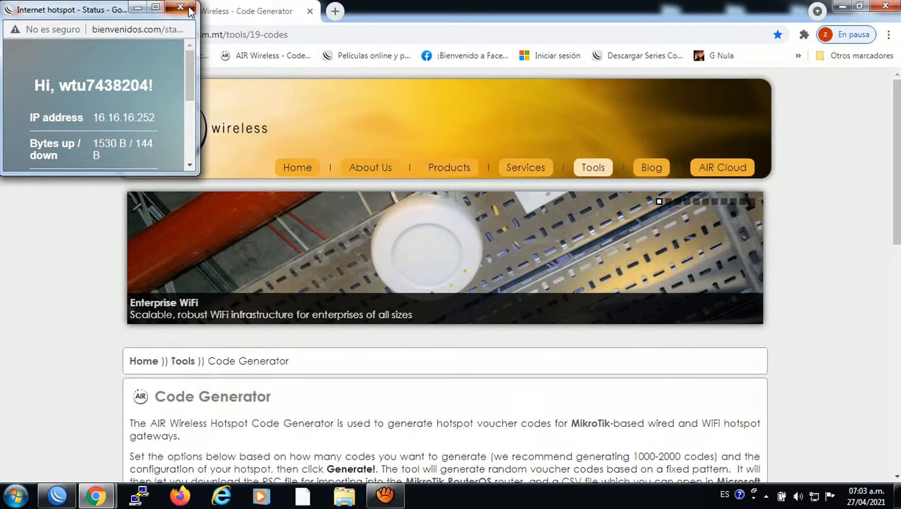
# Reload the YouTube lofi tab to test the connection, then return to WinBox
pyautogui.click(129, 6)
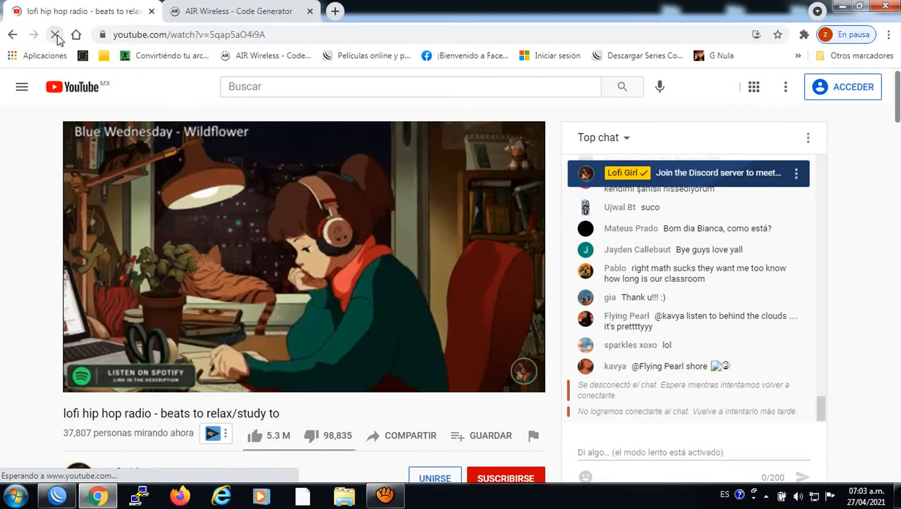
pyautogui.click(55, 35)
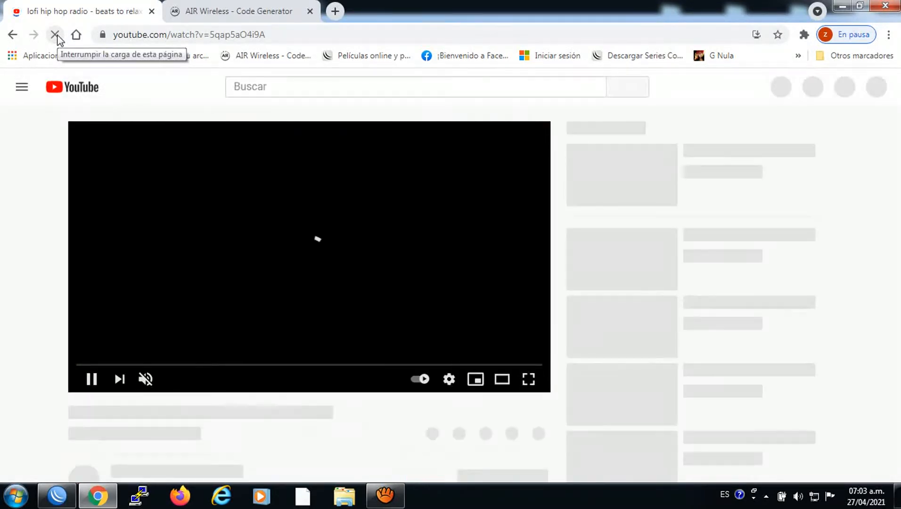
pyautogui.click(228, 7)
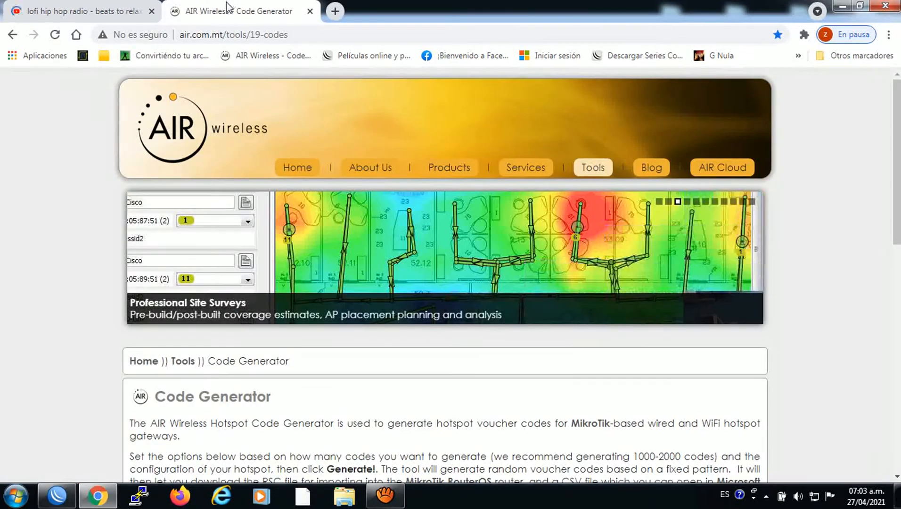
pyautogui.click(56, 495)
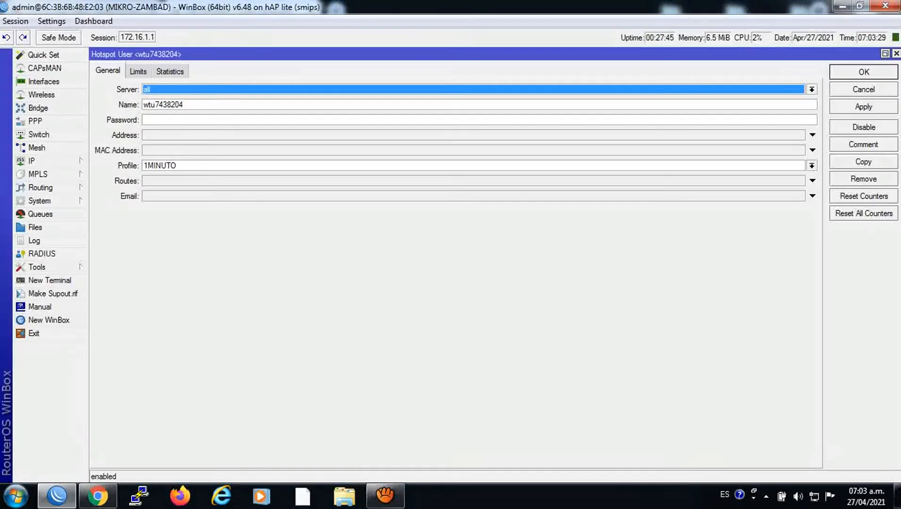
# Remove the voucher's active hotspot session and confirm no cookies or sessions remain
pyautogui.press('Escape')
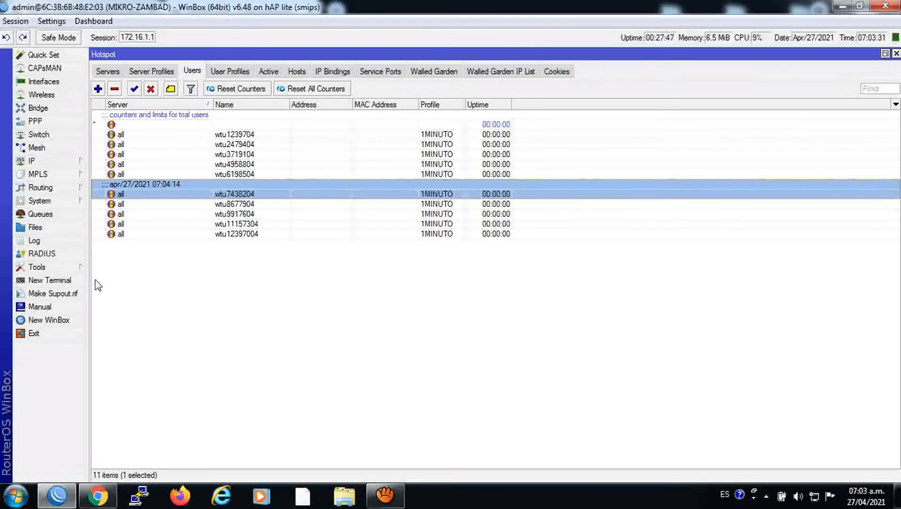
pyautogui.click(550, 74)
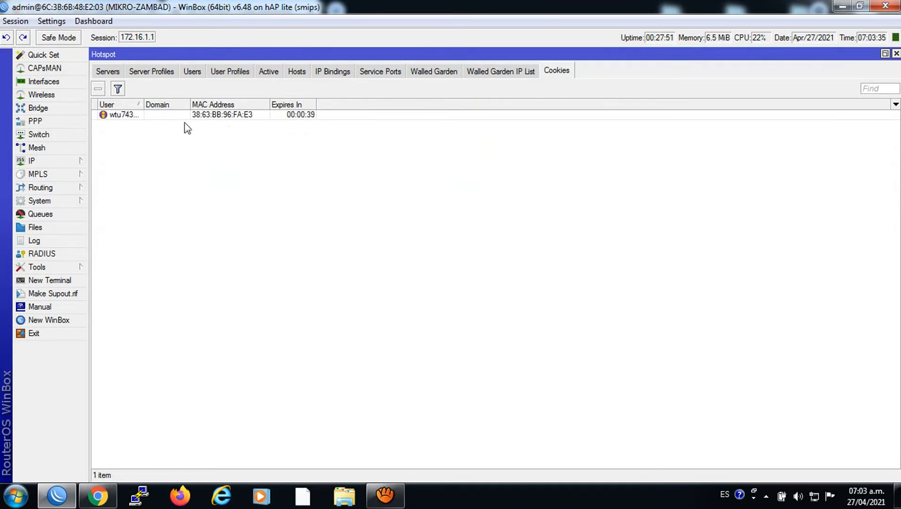
pyautogui.click(271, 73)
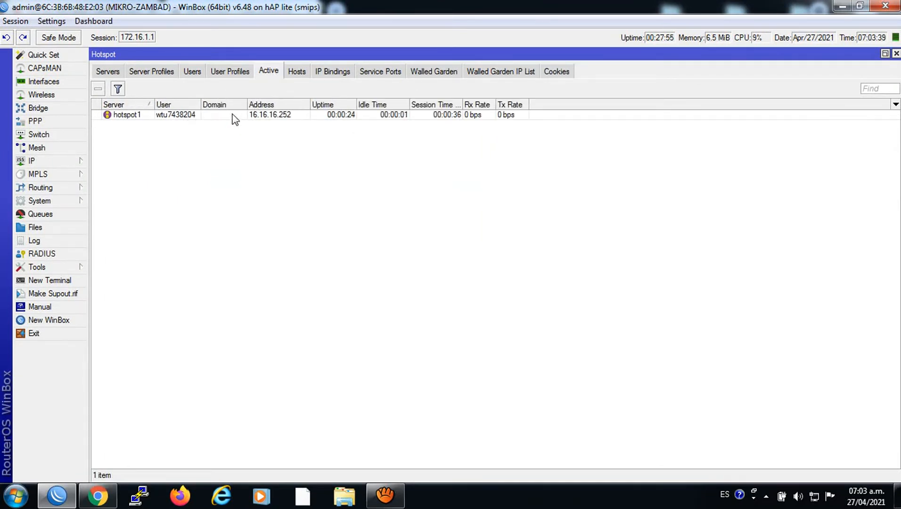
pyautogui.click(249, 117)
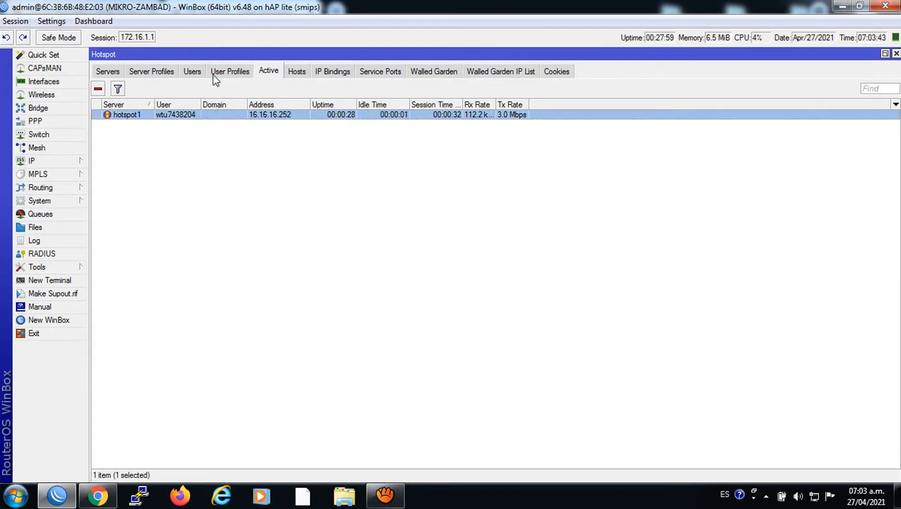
pyautogui.click(98, 89)
pyautogui.click(557, 72)
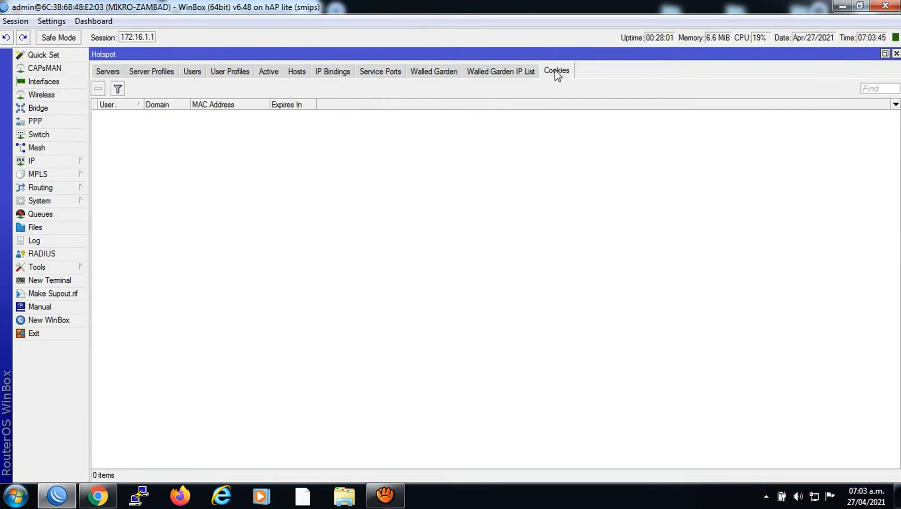
pyautogui.click(266, 74)
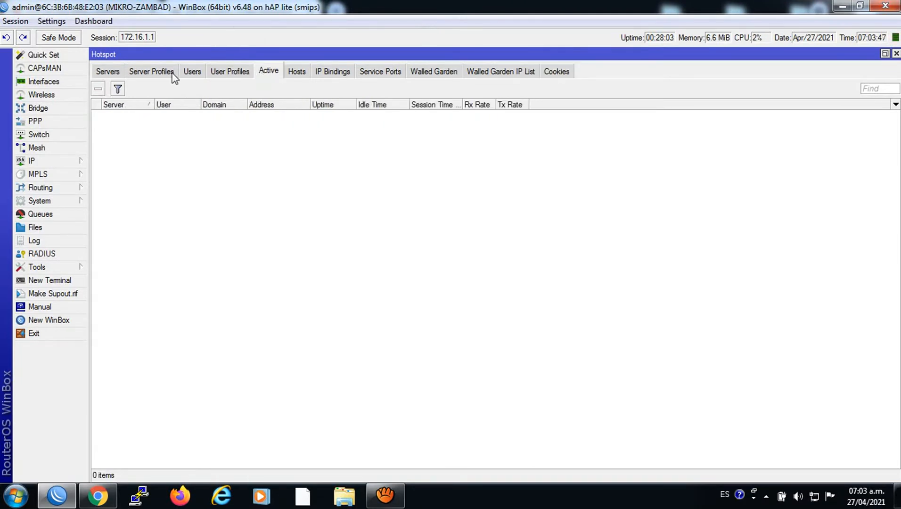
# Select all ten voucher users in Hotspot Users and delete them
pyautogui.click(198, 71)
pyautogui.click(140, 135)
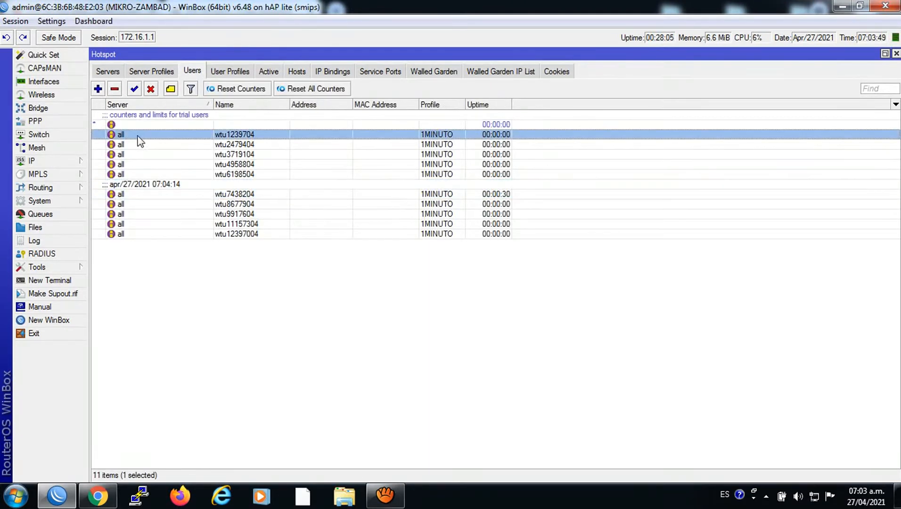
pyautogui.hotkey('shift', 'Down')
pyautogui.hotkey('shift', 'Down')
pyautogui.hotkey('shift', 'Down')
pyautogui.hotkey('shift', 'Down')
pyautogui.hotkey('shift', 'Down')
pyautogui.hotkey('shift', 'Down')
pyautogui.hotkey('shift', 'Down')
pyautogui.hotkey('shift', 'Down')
pyautogui.hotkey('shift', 'Down')
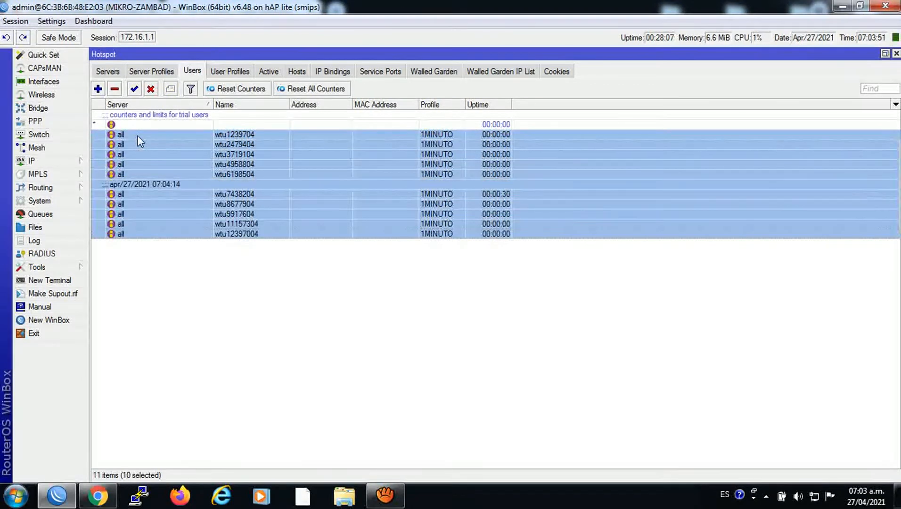
pyautogui.click(114, 89)
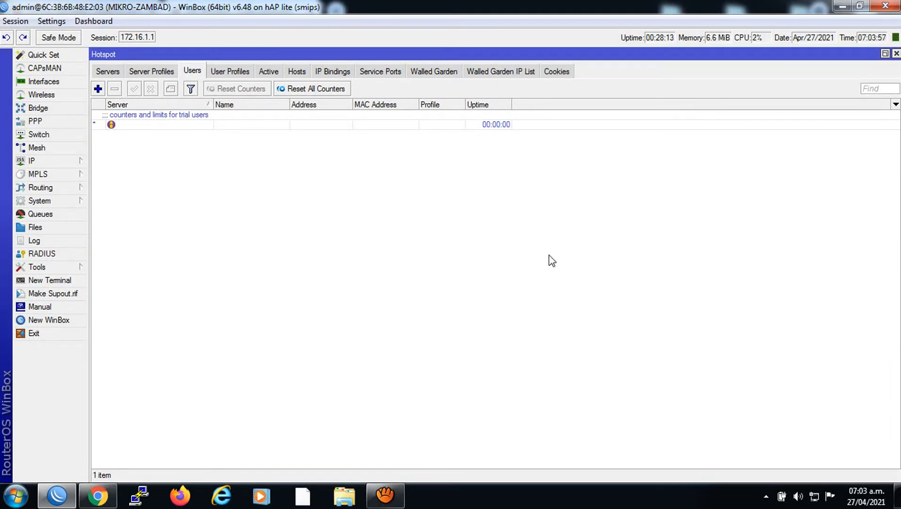
# Open the PIN-MEGAS script from System > Scripts and go into its source
pyautogui.click(45, 200)
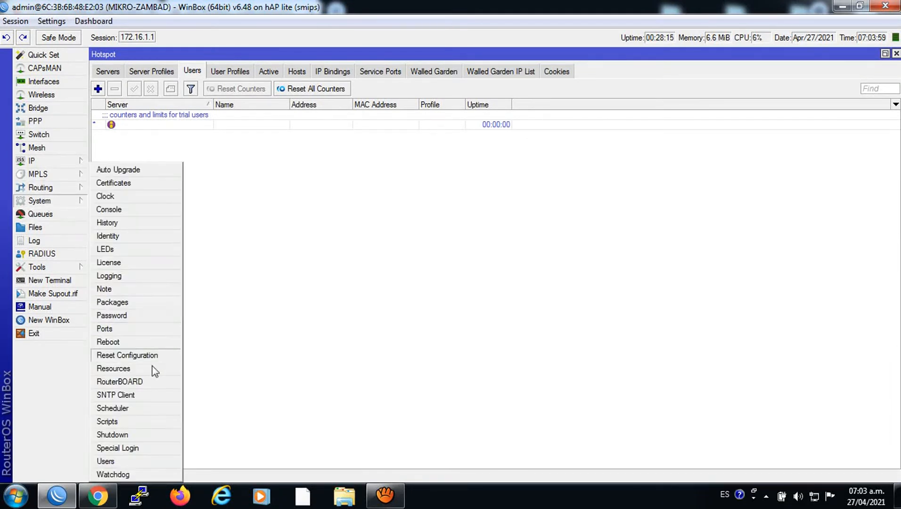
pyautogui.click(122, 421)
pyautogui.click(484, 246)
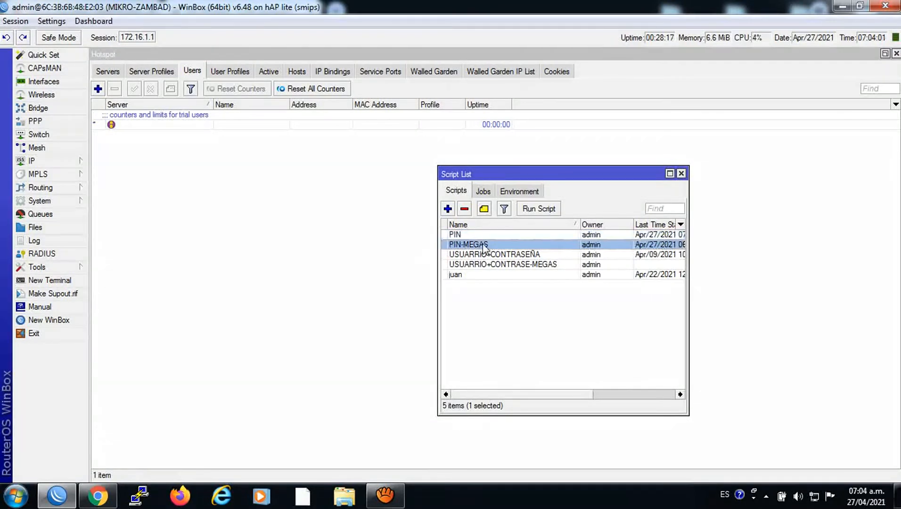
pyautogui.doubleClick(485, 245)
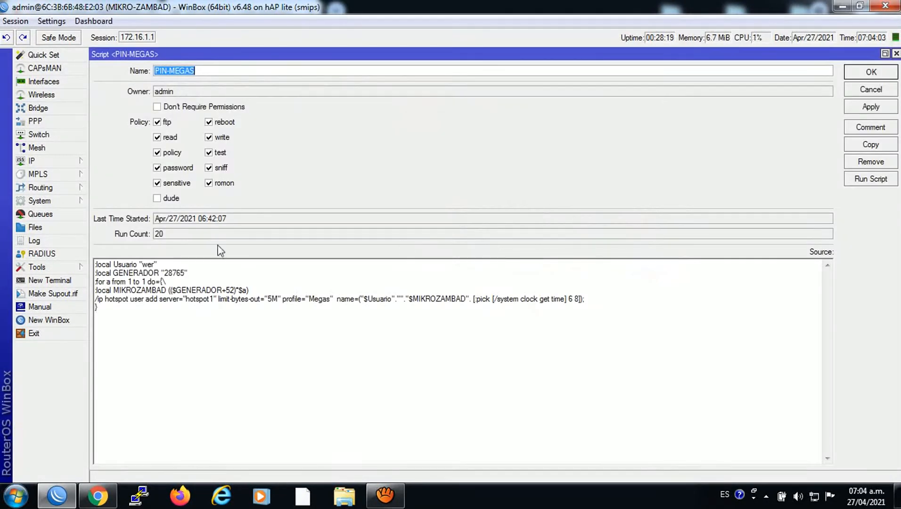
pyautogui.click(168, 279)
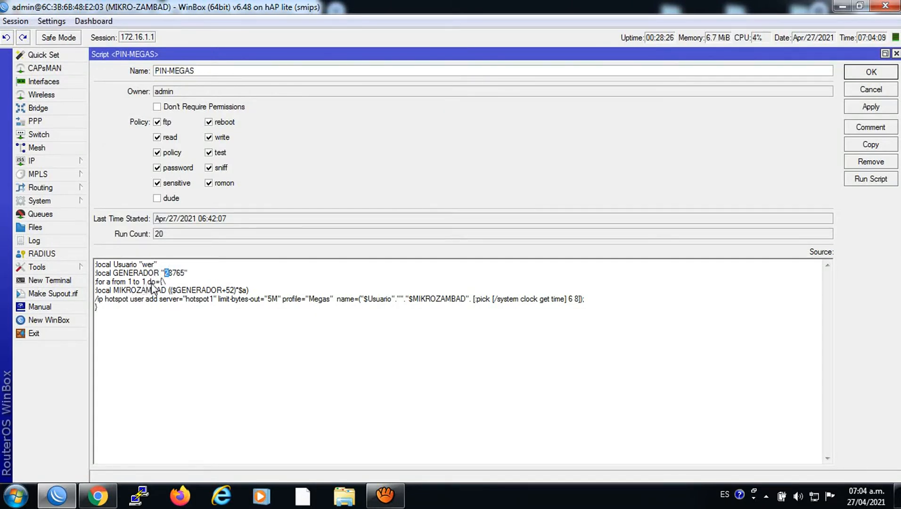
pyautogui.click(150, 284)
# Save and run PIN-MEGAS, then open the new Megas voucher user's details
pyautogui.click(871, 80)
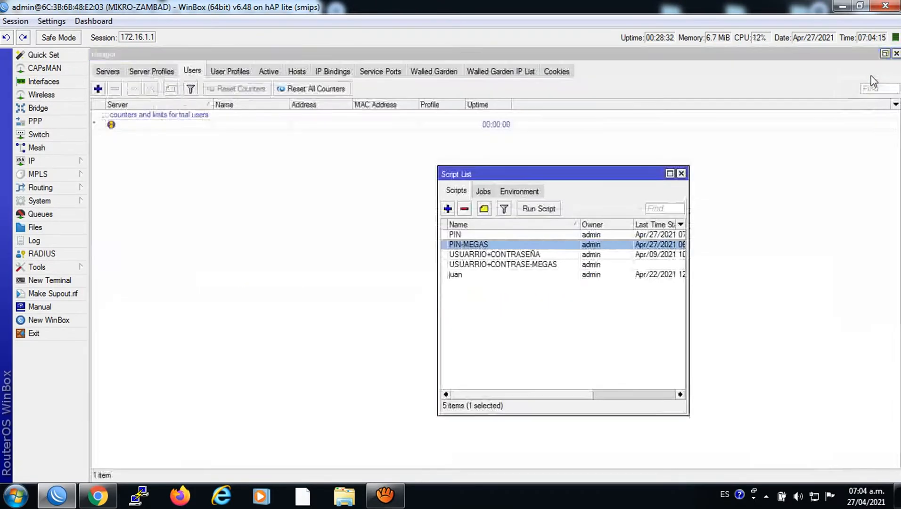
pyautogui.click(535, 208)
pyautogui.doubleClick(218, 135)
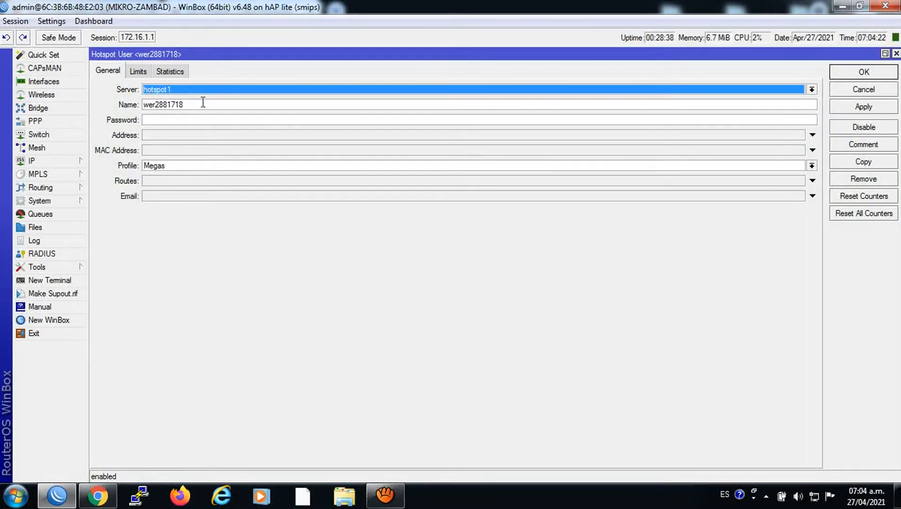
# Copy the new Megas voucher user's name
pyautogui.doubleClick(163, 104)
pyautogui.rightClick(169, 105)
pyautogui.click(204, 130)
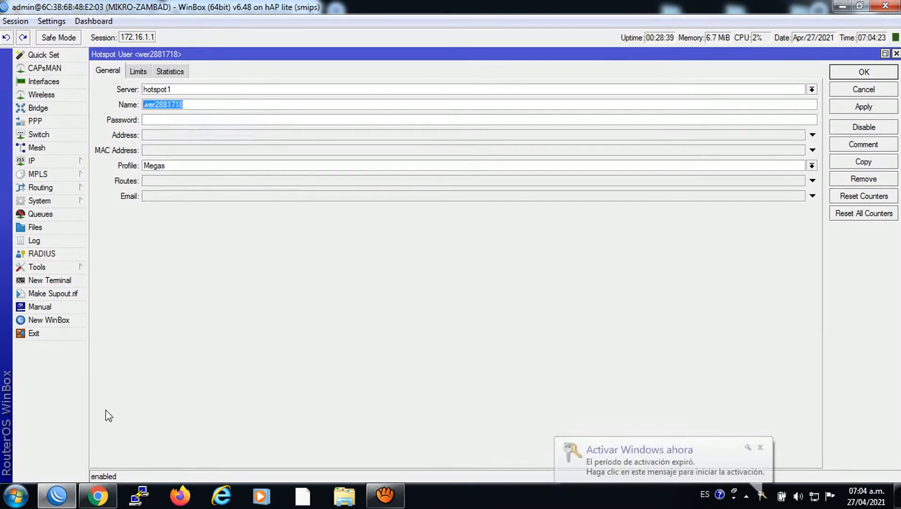
# Paste the voucher name into the hotspot login's Username, connect, and close the status popup
pyautogui.click(98, 495)
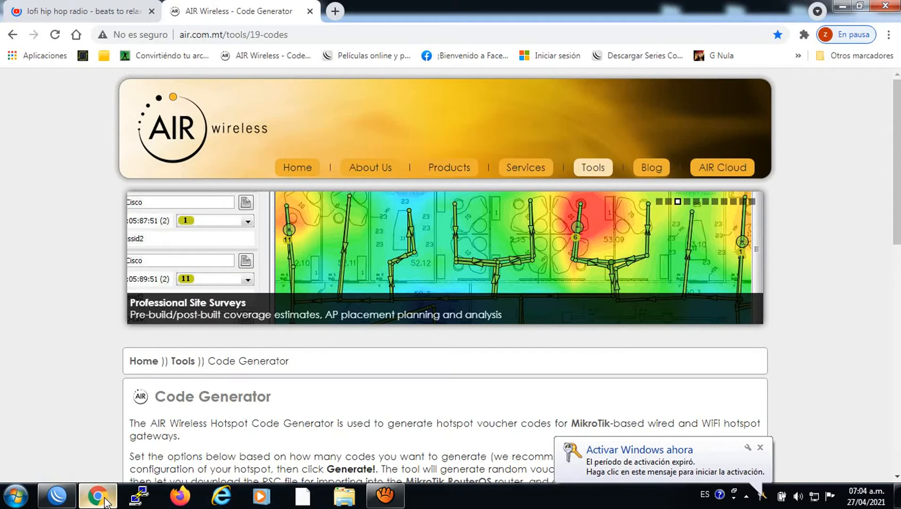
pyautogui.click(246, 54)
pyautogui.rightClick(395, 228)
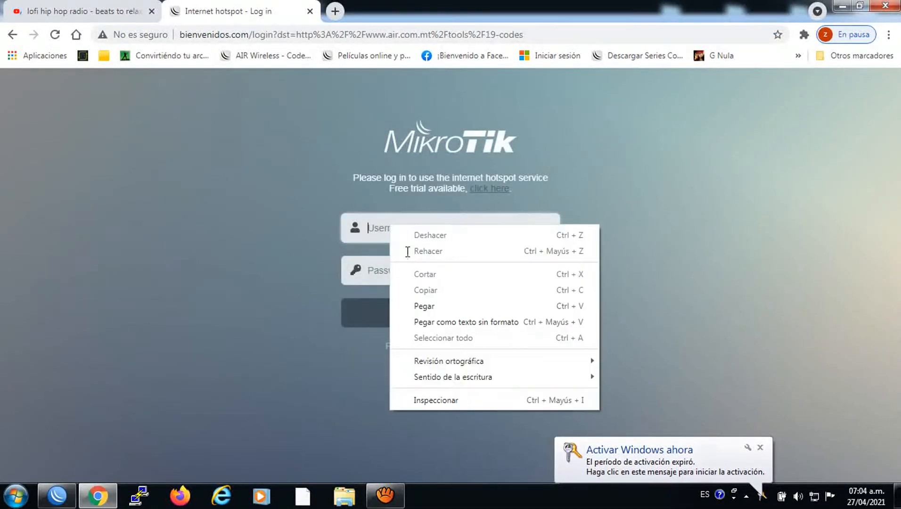
pyautogui.click(424, 306)
pyautogui.click(439, 318)
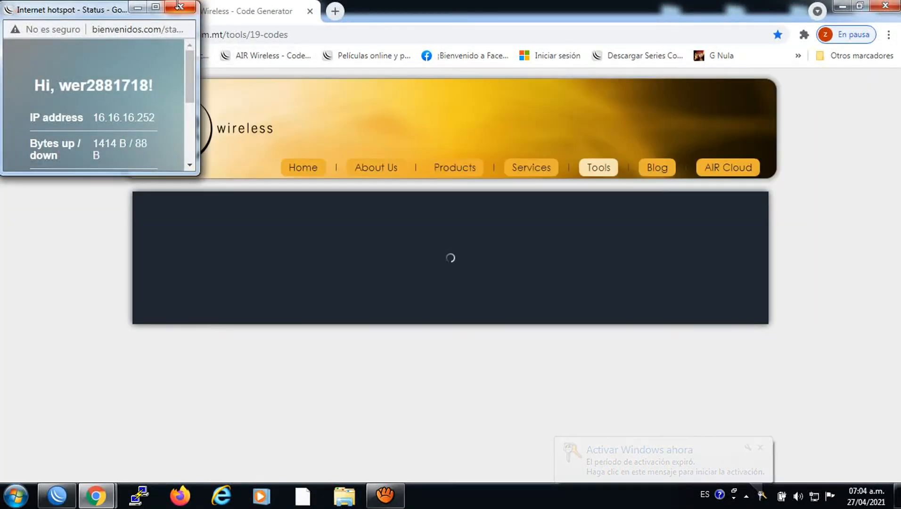
pyautogui.click(178, 7)
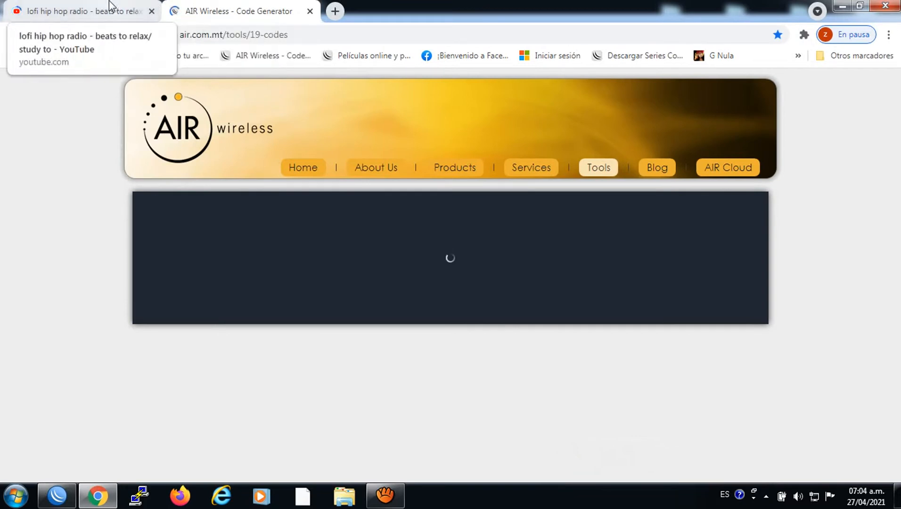
# Reload the lofi hip hop YouTube tab to test the connection, then return to WinBox
pyautogui.click(109, 7)
pyautogui.click(60, 34)
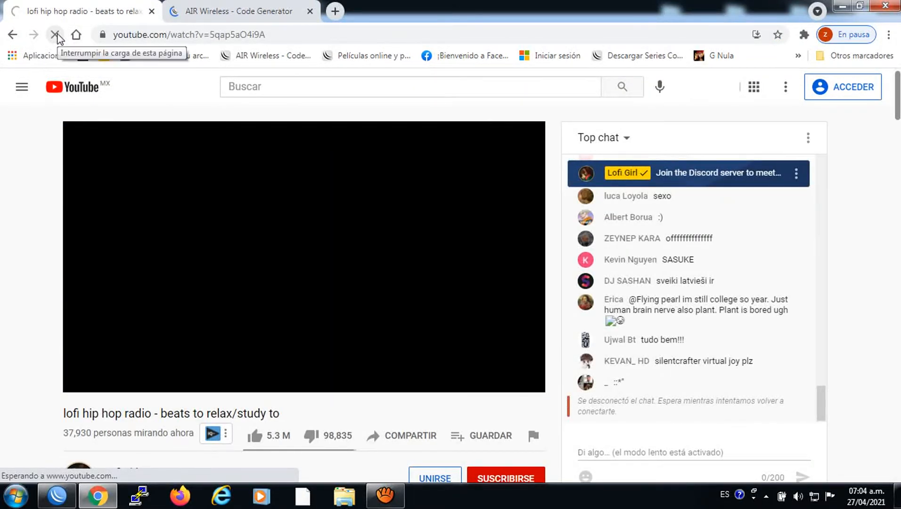
pyautogui.click(214, 9)
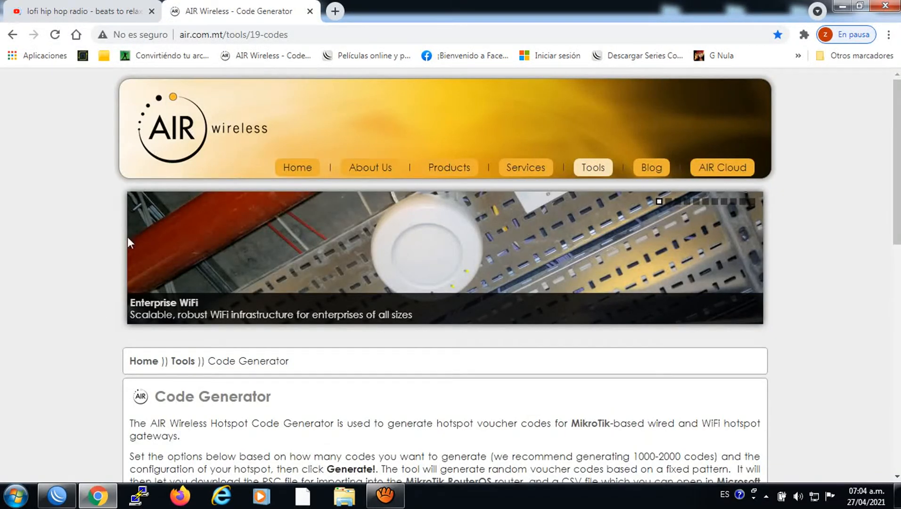
pyautogui.click(56, 495)
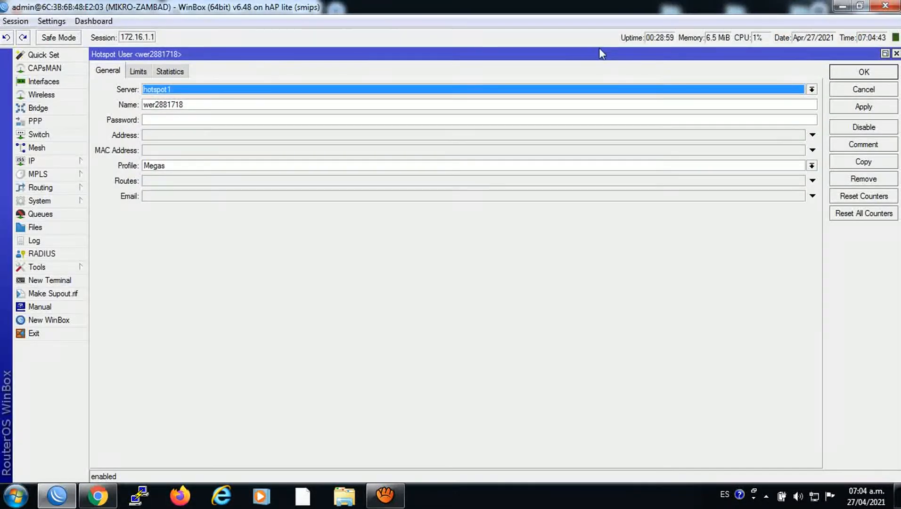
# Close the user details and look over the User Profiles and Active session lists
pyautogui.click(896, 53)
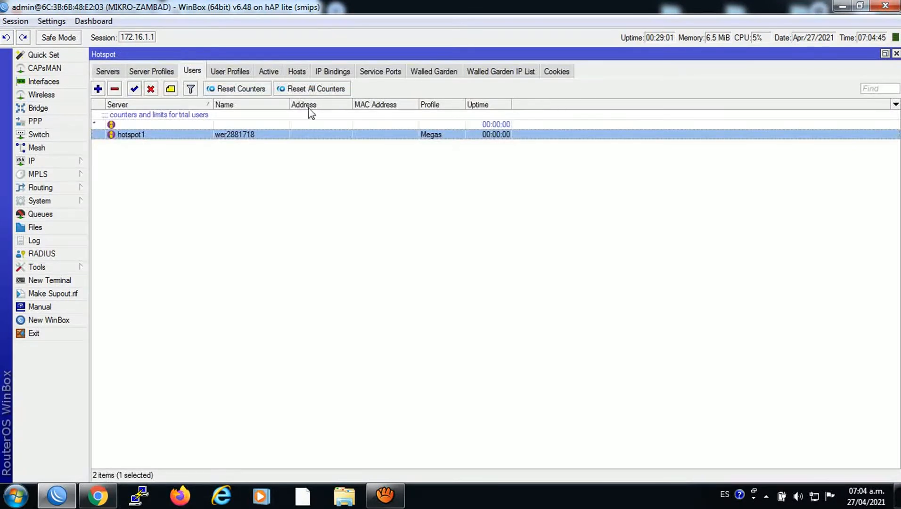
pyautogui.click(244, 73)
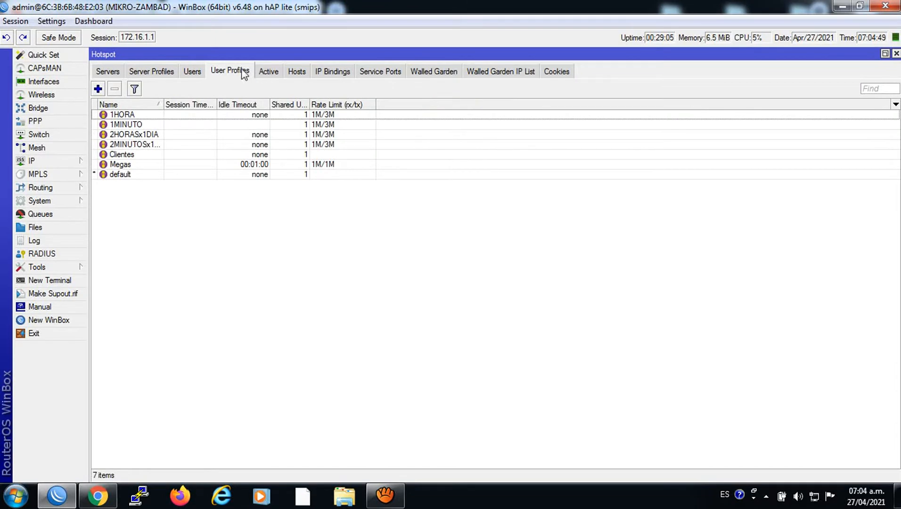
pyautogui.click(268, 71)
pyautogui.click(241, 71)
# Review the Megas profile's General, Queue and Scripts tabs, then check the empty Active sessions list
pyautogui.click(120, 165)
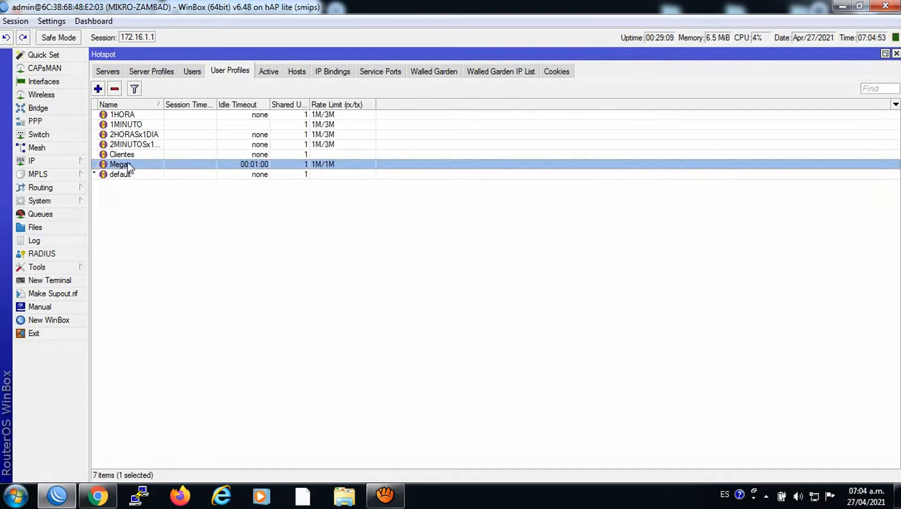
pyautogui.doubleClick(128, 166)
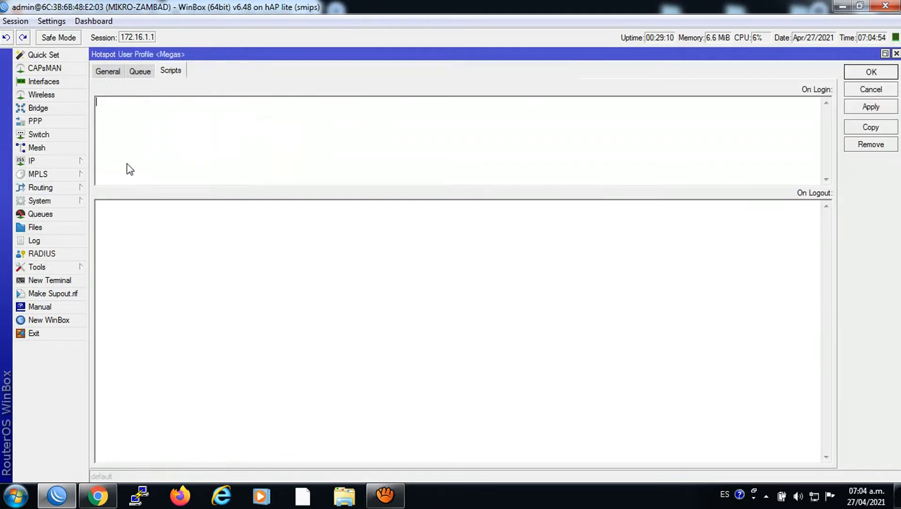
pyautogui.click(107, 72)
pyautogui.click(135, 72)
pyautogui.click(167, 71)
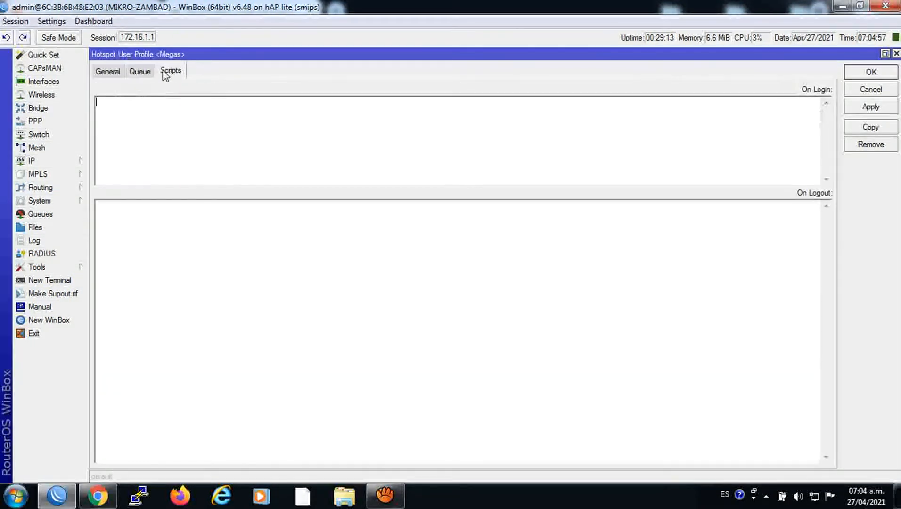
pyautogui.click(141, 72)
pyautogui.click(108, 71)
pyautogui.click(170, 71)
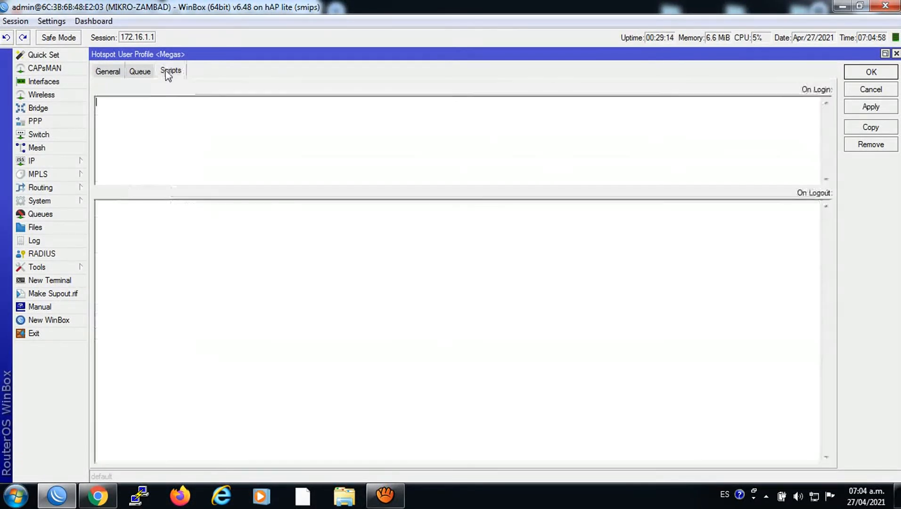
pyautogui.click(117, 71)
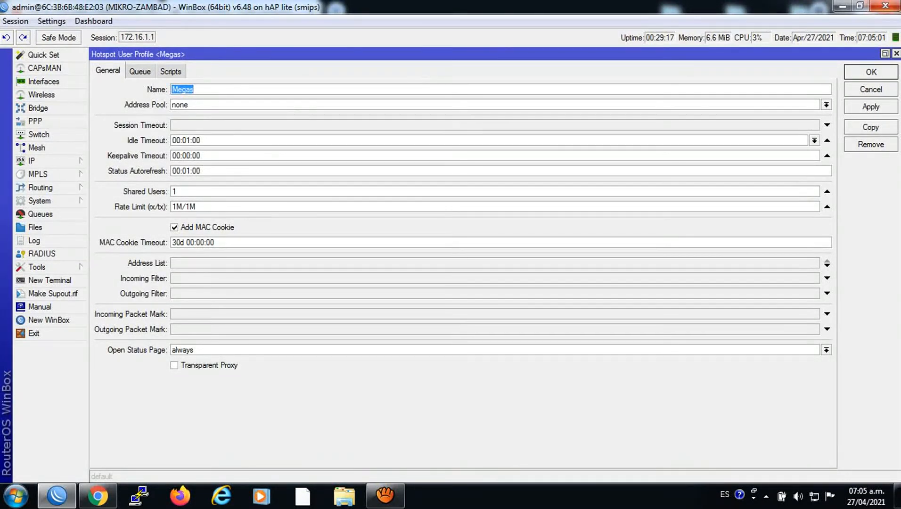
pyautogui.click(896, 53)
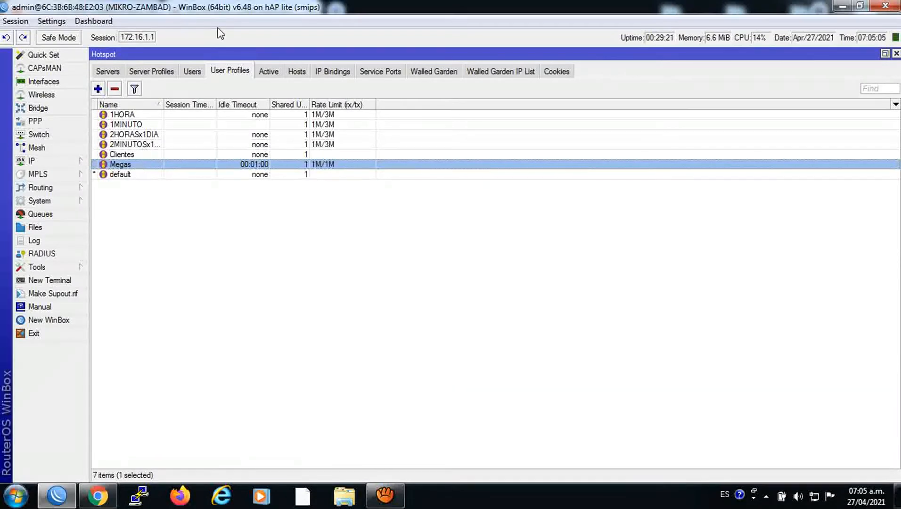
pyautogui.click(267, 71)
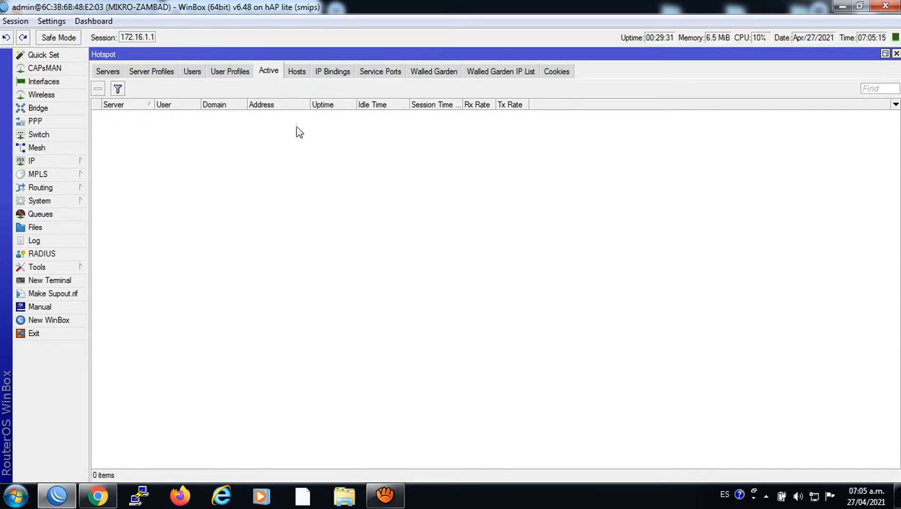
pyautogui.click(107, 484)
pyautogui.click(270, 56)
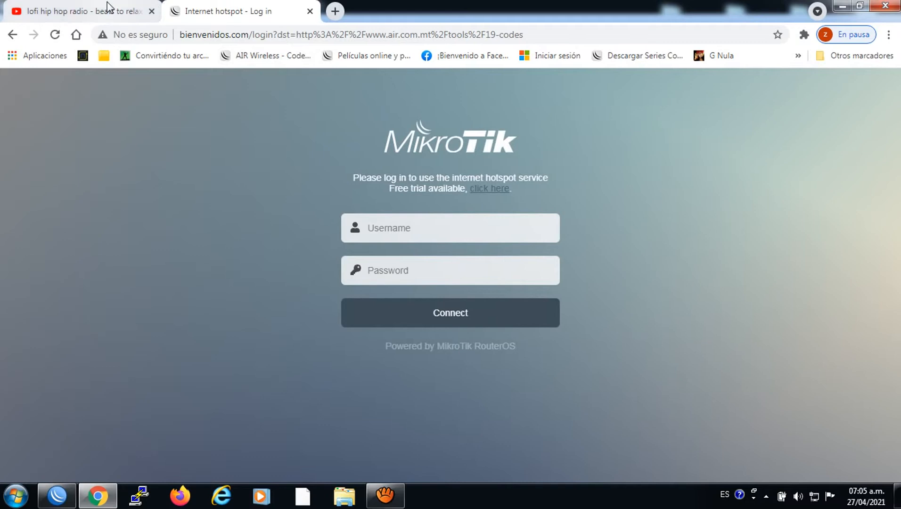
pyautogui.click(12, 6)
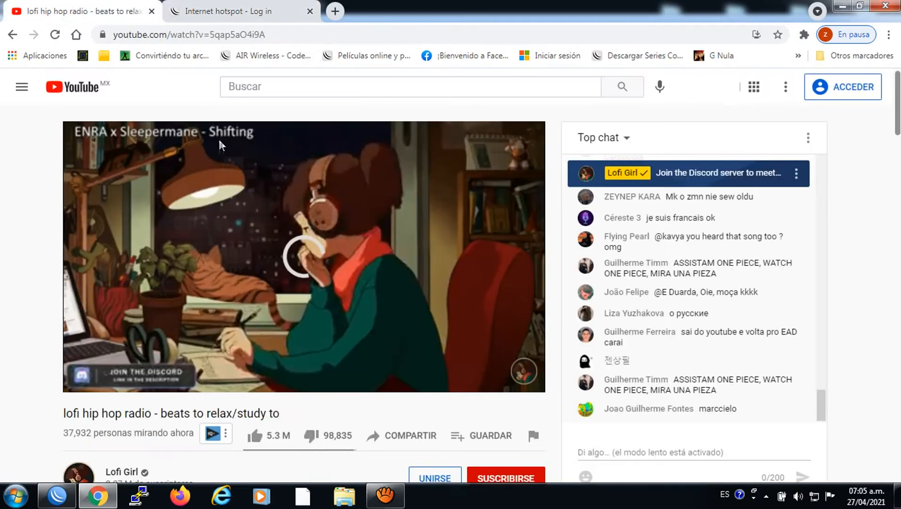
pyautogui.click(204, 8)
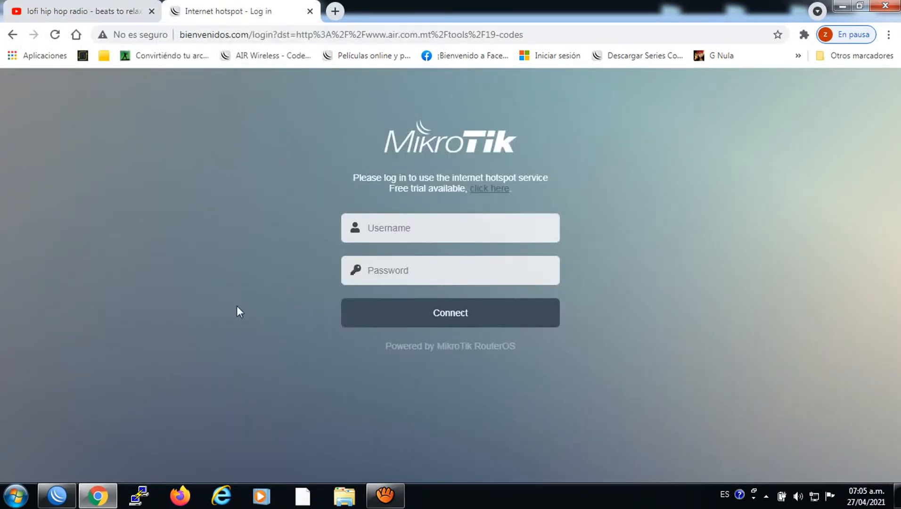
pyautogui.click(56, 495)
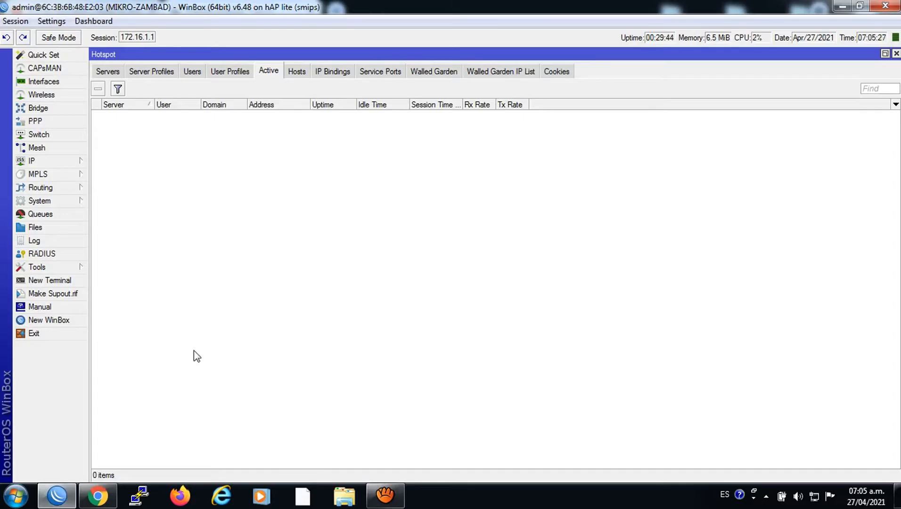
# Open the USUARRIO+CONTRASEÑA script from System > Scripts and inspect its source
pyautogui.click(200, 74)
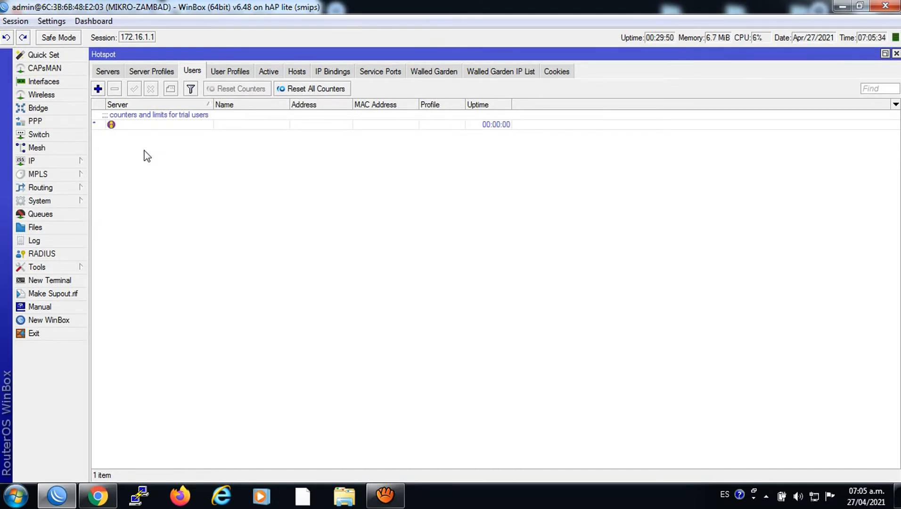
pyautogui.click(41, 203)
pyautogui.click(111, 421)
pyautogui.doubleClick(493, 255)
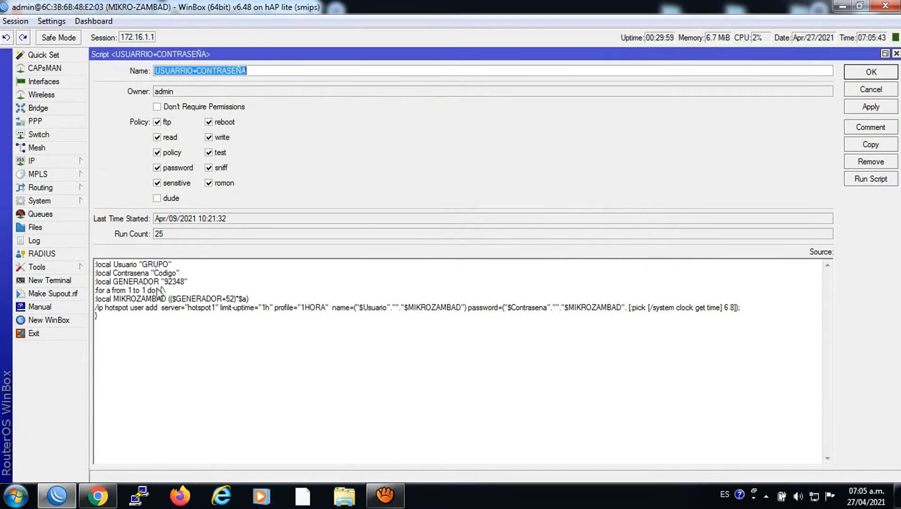
pyautogui.click(168, 265)
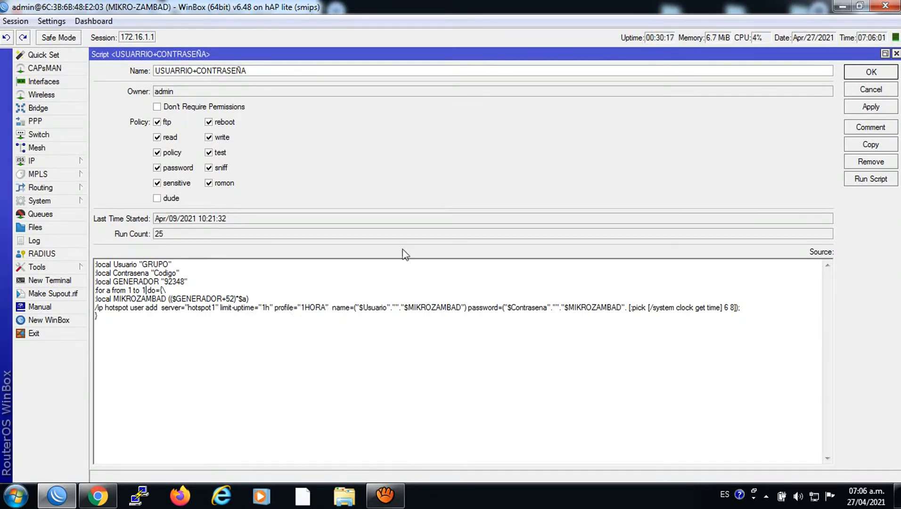
pyautogui.click(896, 54)
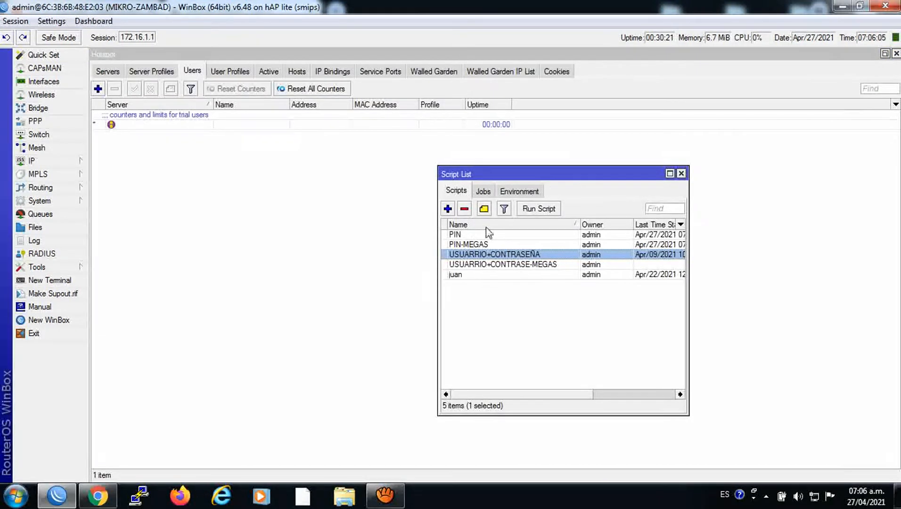
# Change the script's loop to 'for a from 1 to 100', apply, and save
pyautogui.doubleClick(468, 254)
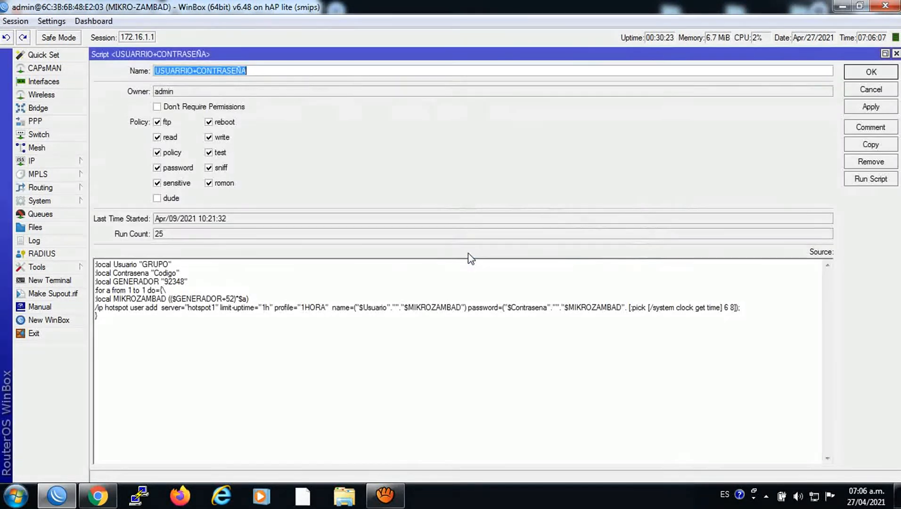
pyautogui.click(145, 292)
pyautogui.write('00')
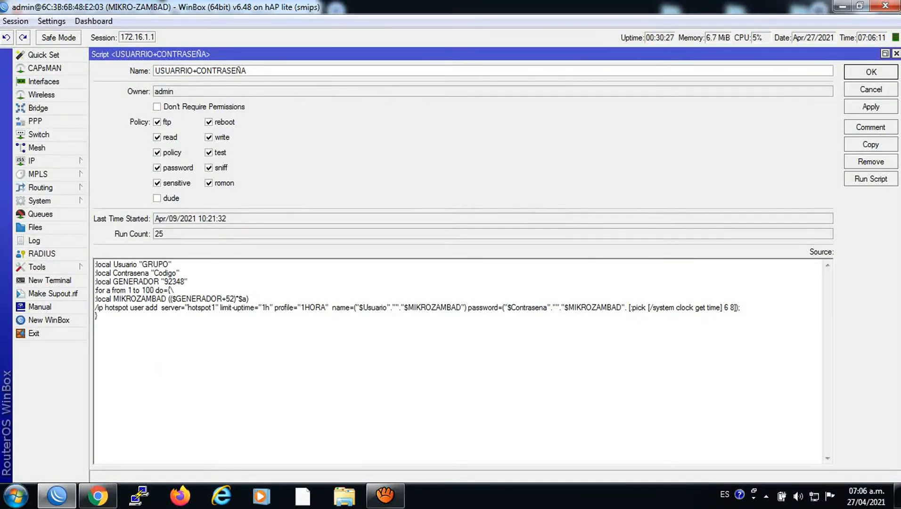
pyautogui.click(875, 108)
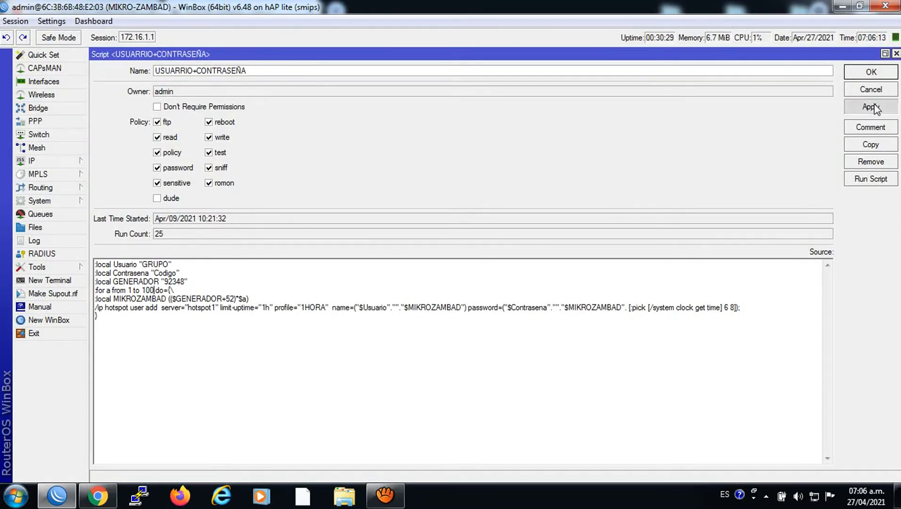
pyautogui.click(870, 72)
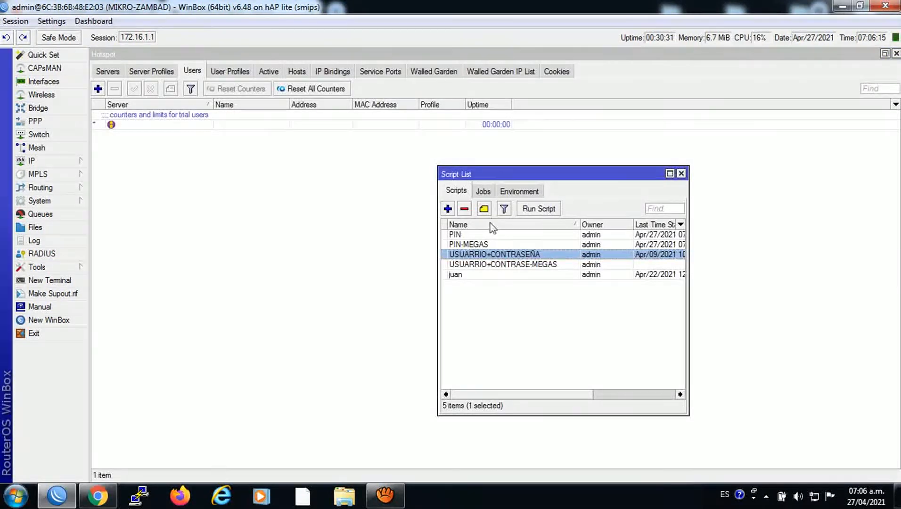
# Run USUARRIO+CONTRASEÑA to create 100 GRUPO 1HORA vouchers and browse them in Hotspot Users
pyautogui.click(536, 214)
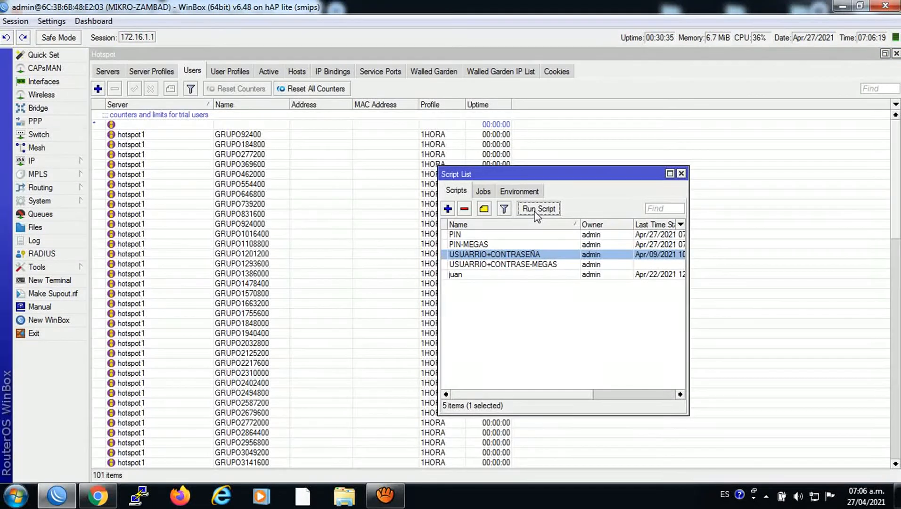
pyautogui.click(681, 174)
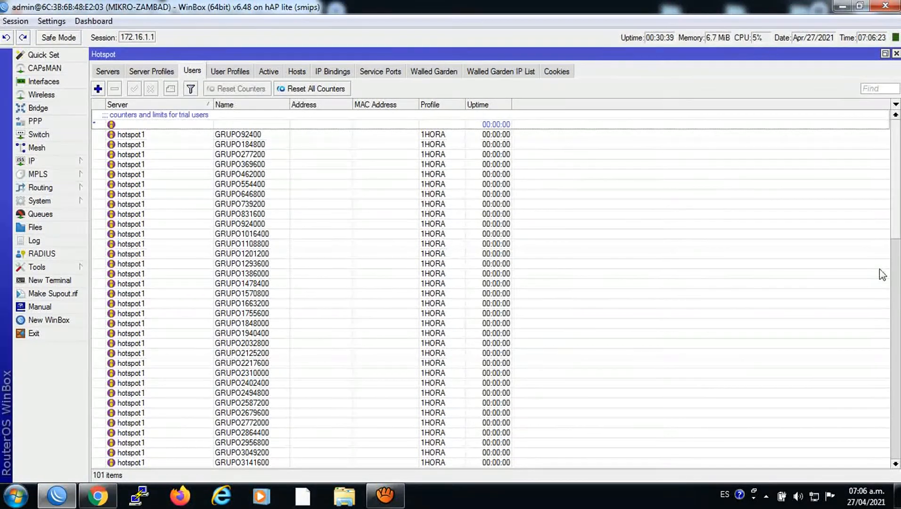
pyautogui.moveTo(898, 226); pyautogui.dragTo(818, 208)
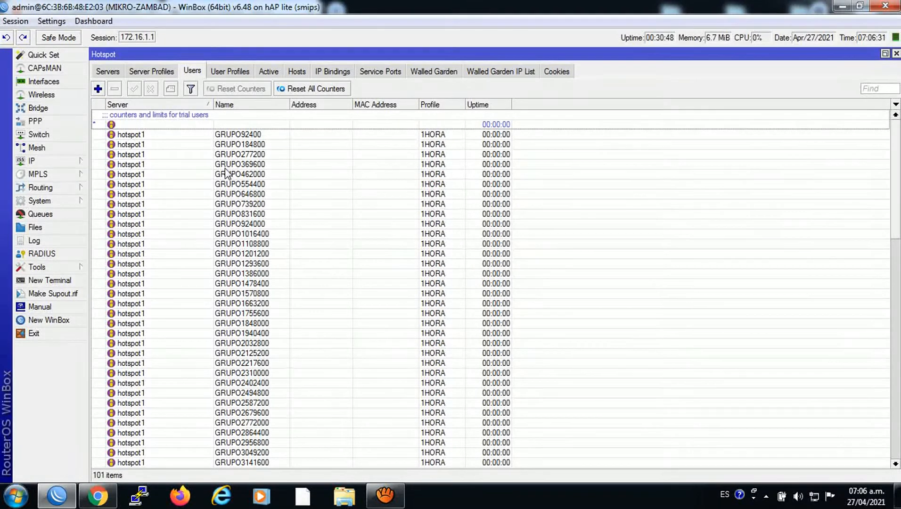
pyautogui.click(228, 185)
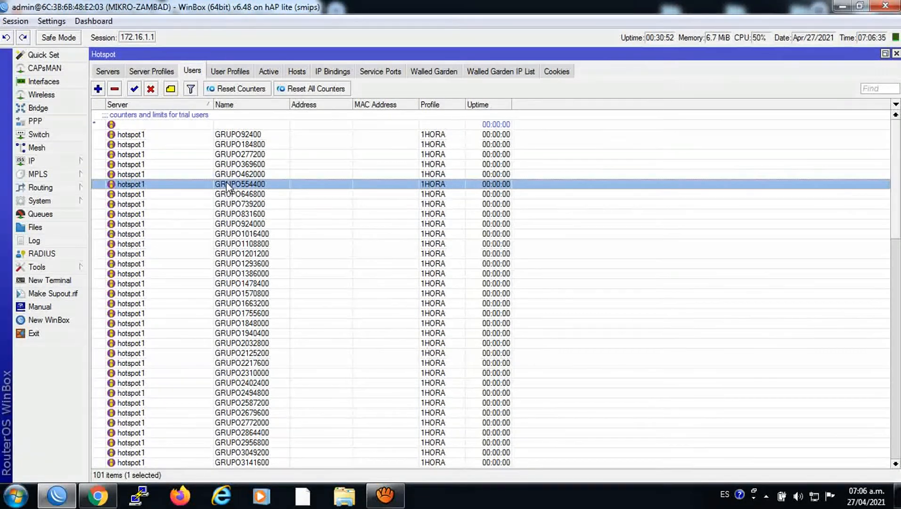
# In a new terminal, run 'ip hotspot user export' to list the voucher users
pyautogui.click(56, 282)
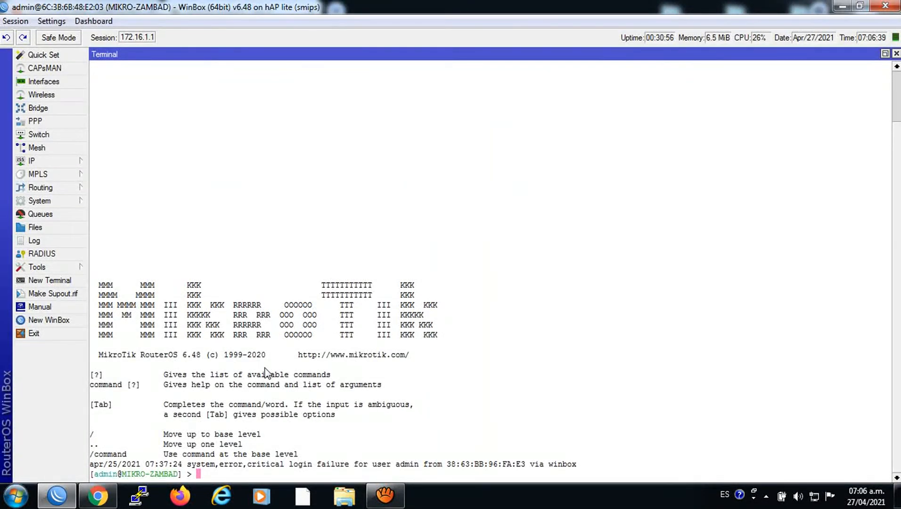
pyautogui.write('ip ')
pyautogui.write('bin')
pyautogui.write('s')
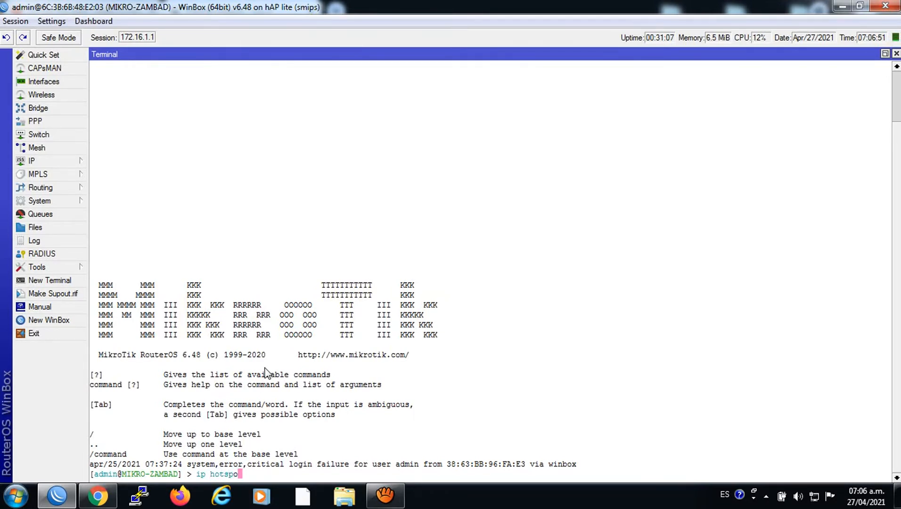
pyautogui.write('pot user export')
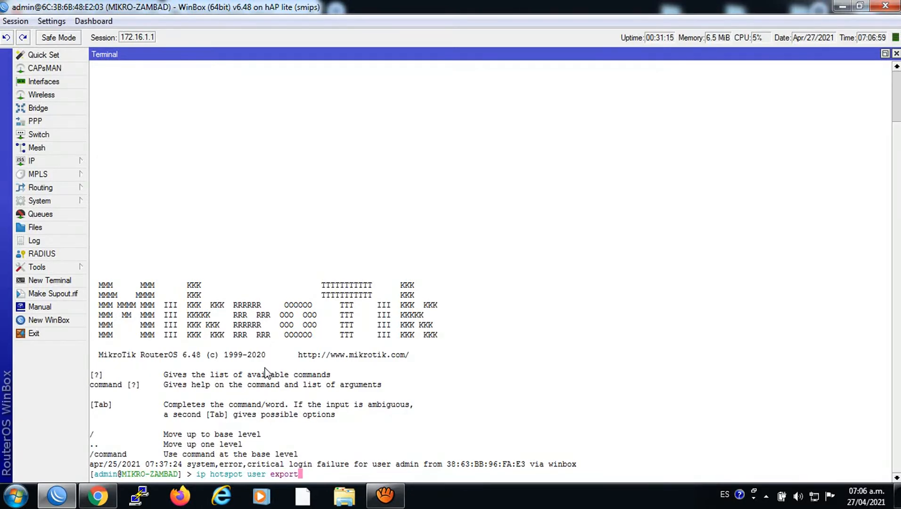
pyautogui.press('Return')
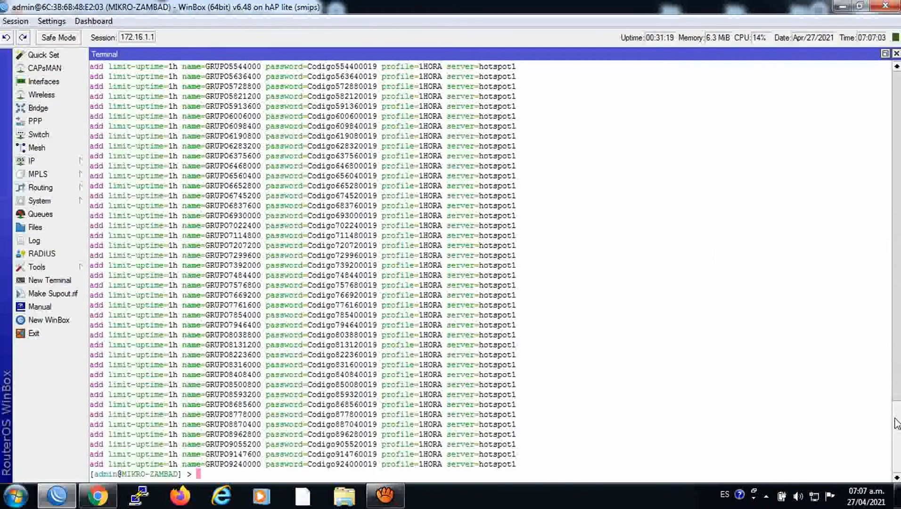
pyautogui.moveTo(897, 422); pyautogui.dragTo(878, 288)
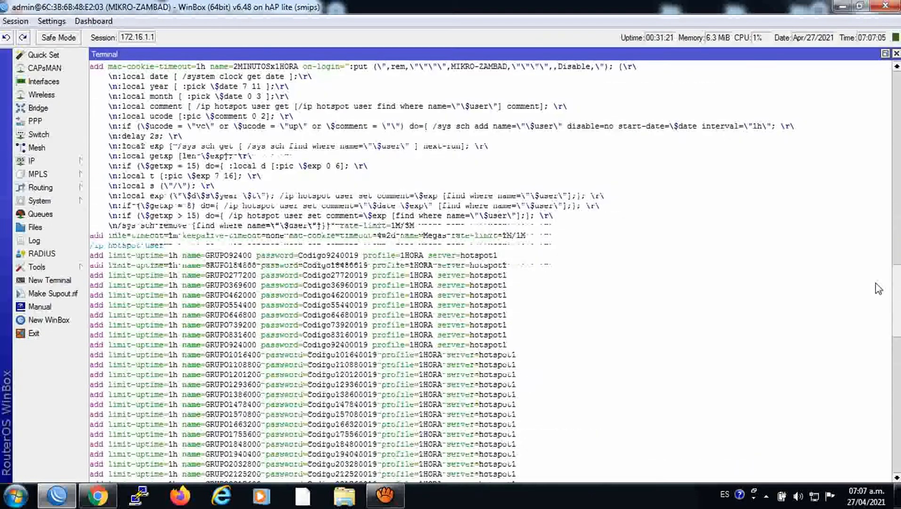
pyautogui.scroll(-1, 878, 288)
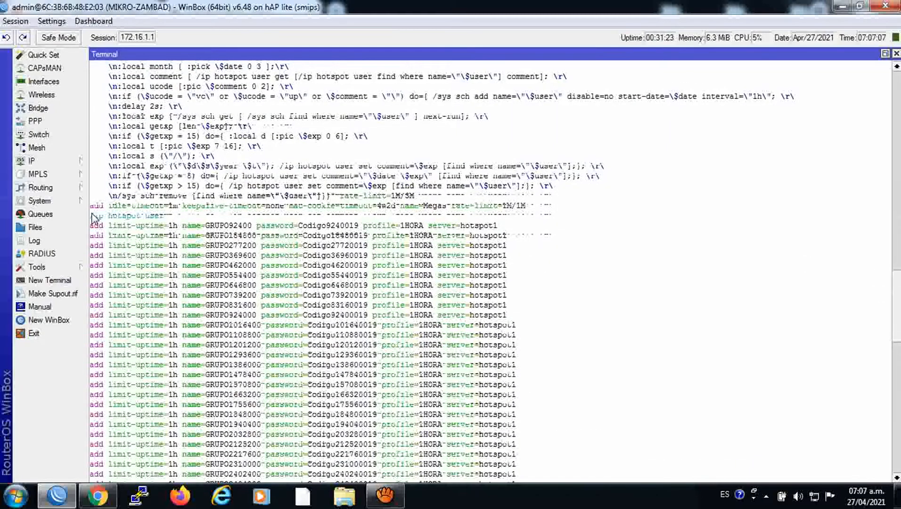
# Copy the export lines from /ip hotspot user through GRUPO2679600, then close the terminal
pyautogui.moveTo(94, 218); pyautogui.dragTo(289, 464)
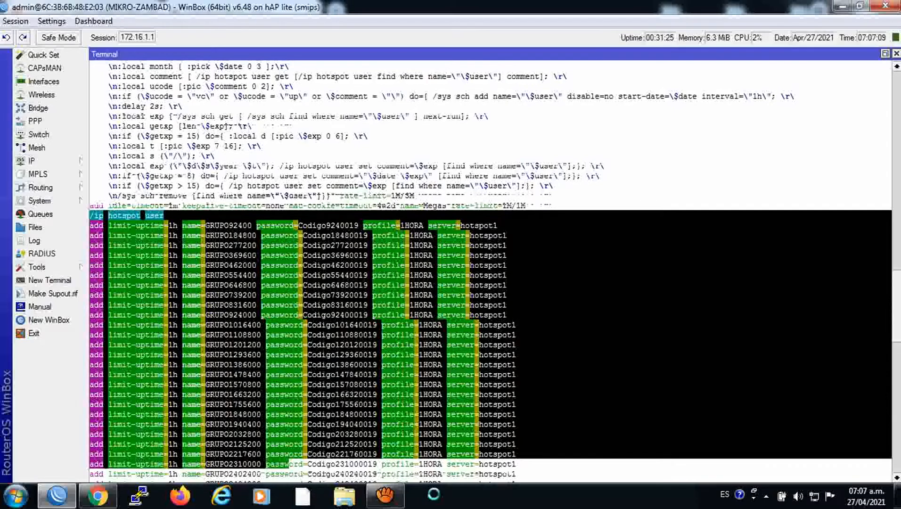
pyautogui.click(288, 463)
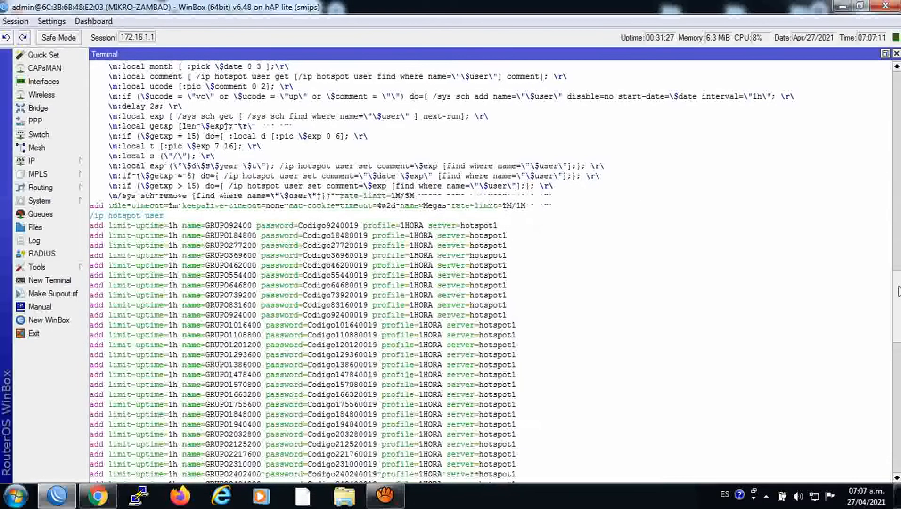
pyautogui.scroll(-3, 593, 250)
pyautogui.moveTo(93, 138); pyautogui.dragTo(498, 370)
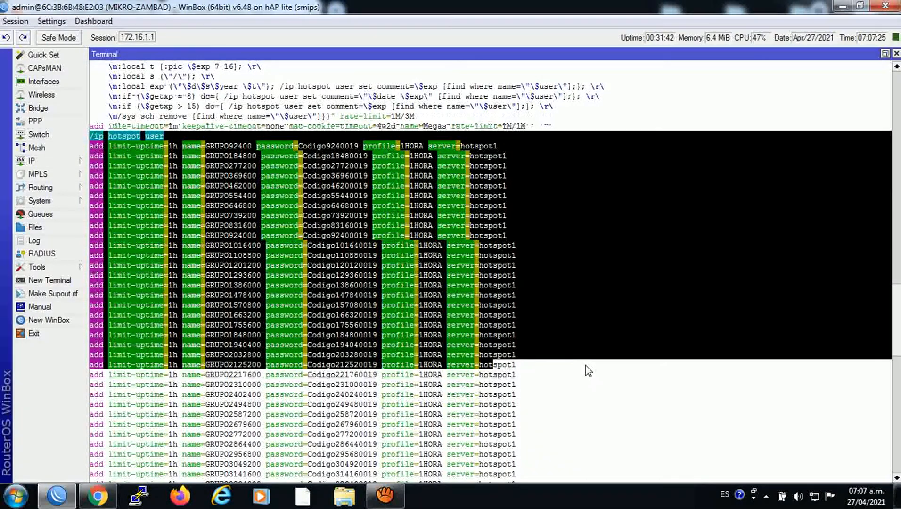
pyautogui.click(100, 285)
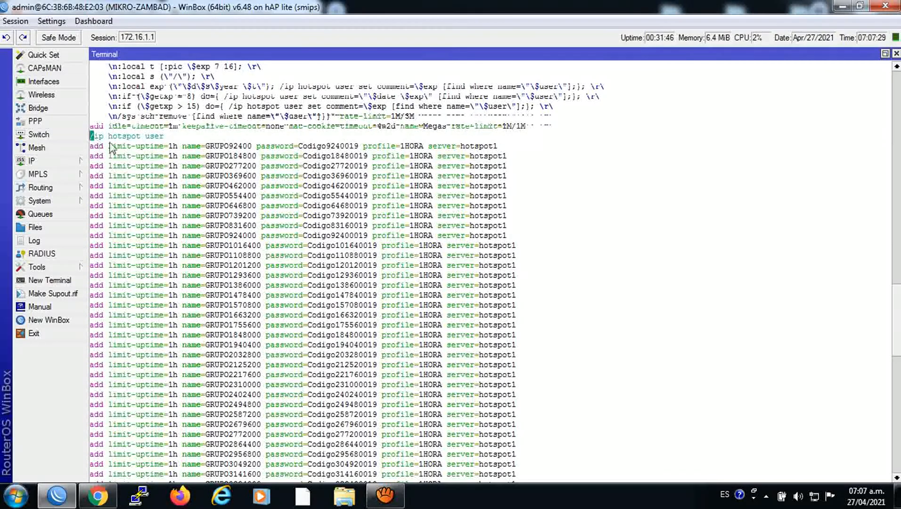
pyautogui.moveTo(91, 136); pyautogui.dragTo(448, 425)
pyautogui.rightClick(385, 320)
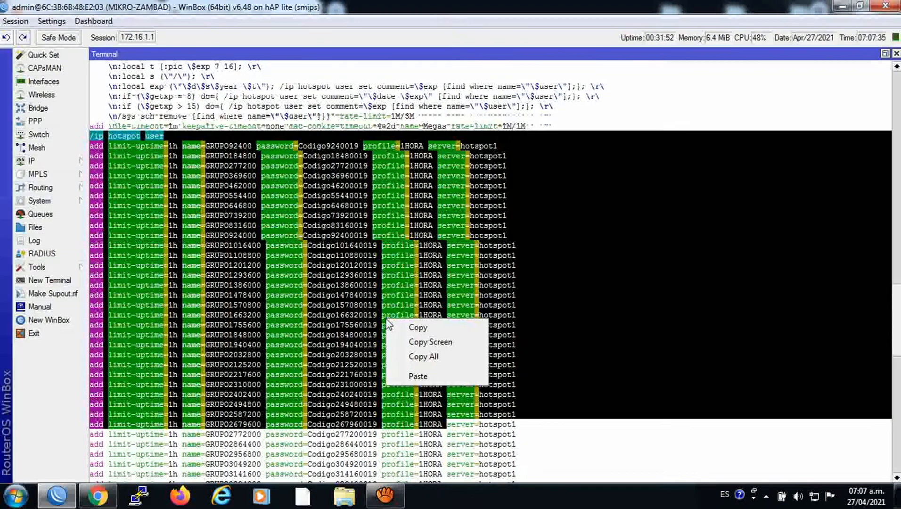
pyautogui.click(419, 327)
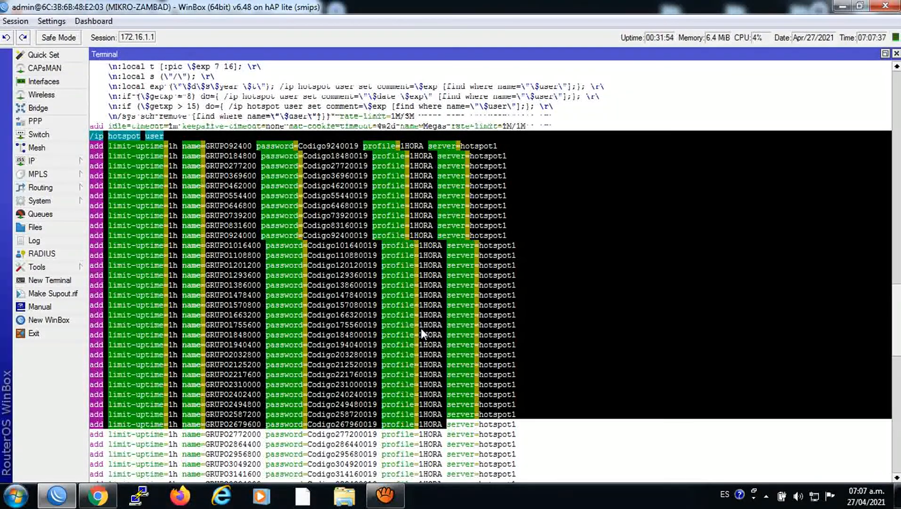
pyautogui.click(896, 54)
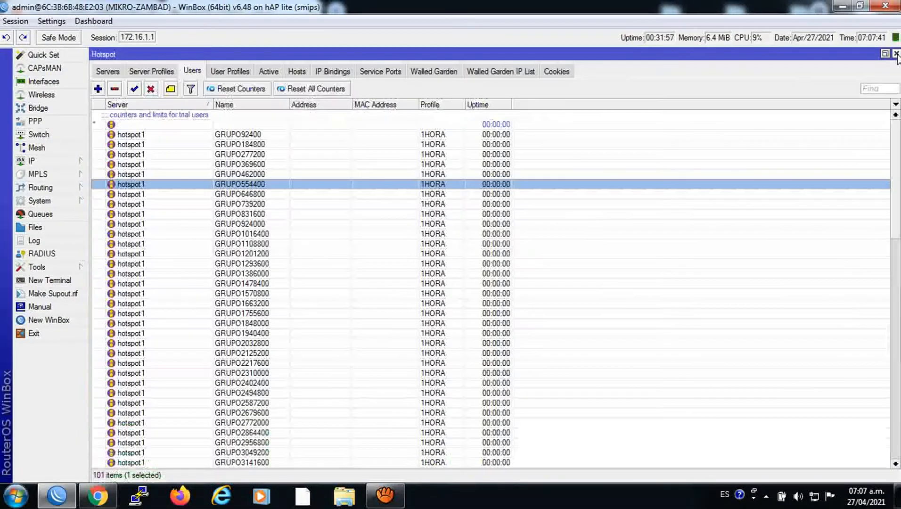
# Create an empty text file 'Nuevo documento de texto' on the desktop and open it in Notepad
pyautogui.click(842, 6)
pyautogui.click(841, 6)
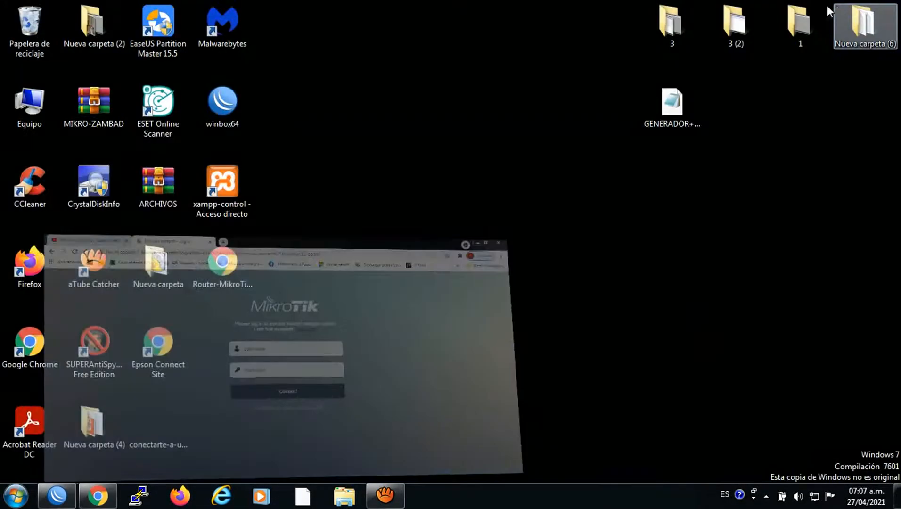
pyautogui.rightClick(468, 212)
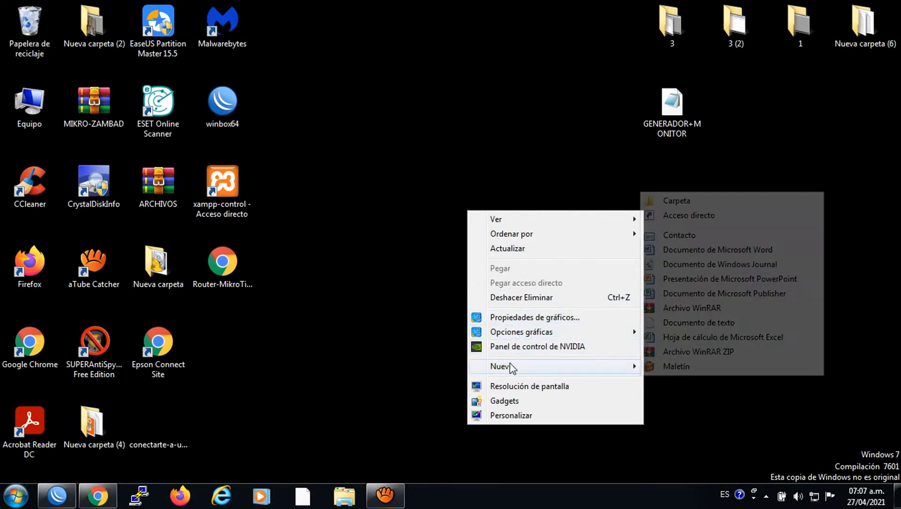
pyautogui.moveTo(574, 366)
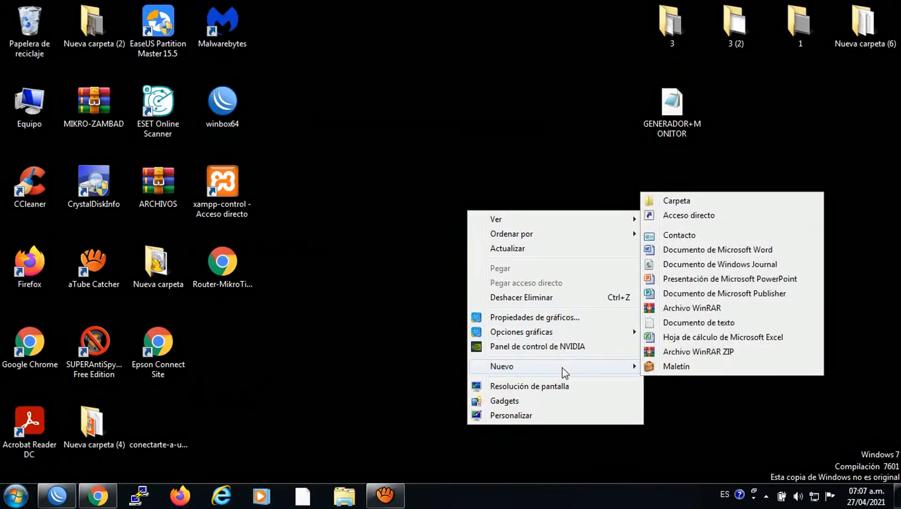
pyautogui.click(673, 322)
pyautogui.click(491, 269)
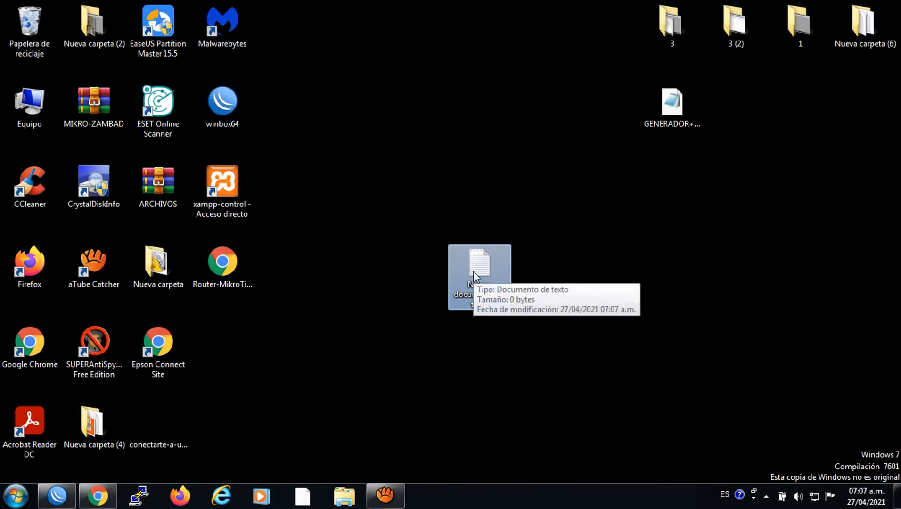
pyautogui.doubleClick(473, 271)
pyautogui.rightClick(304, 187)
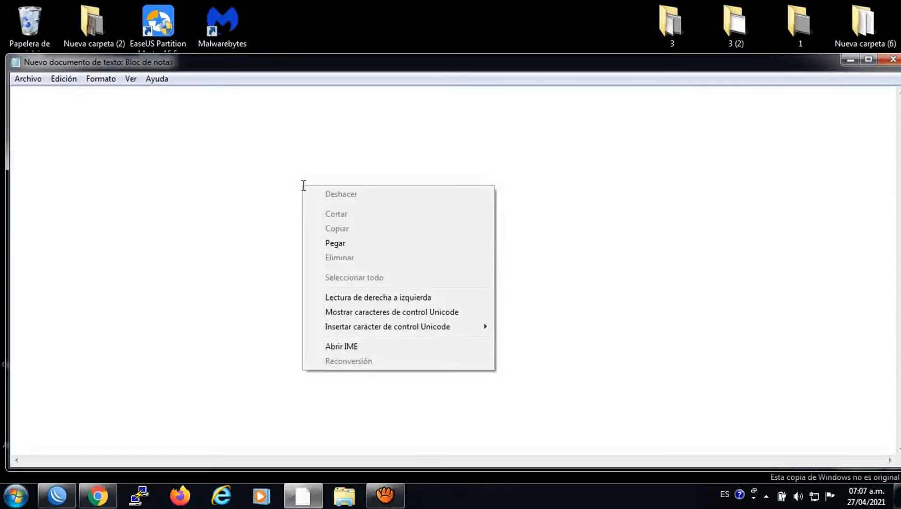
# Paste the /ip hotspot user export lines into the document and save it on closing
pyautogui.click(335, 243)
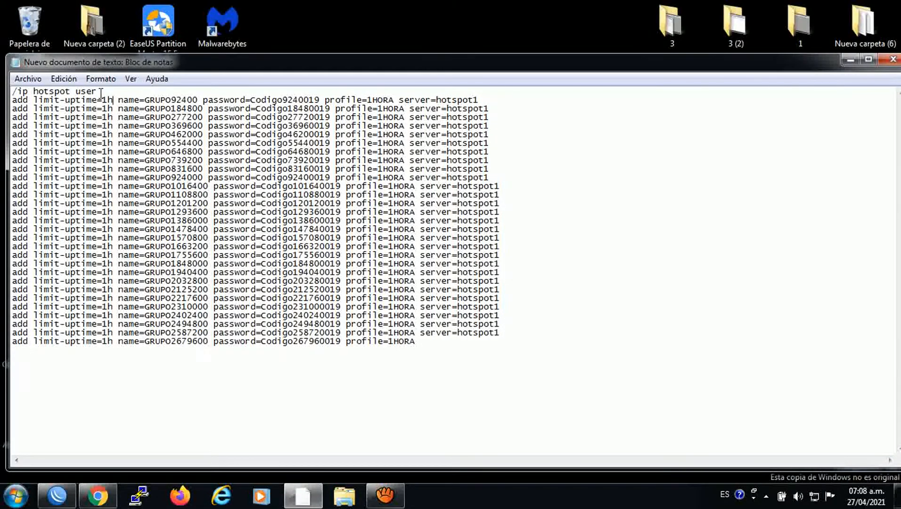
pyautogui.moveTo(101, 92); pyautogui.dragTo(13, 93)
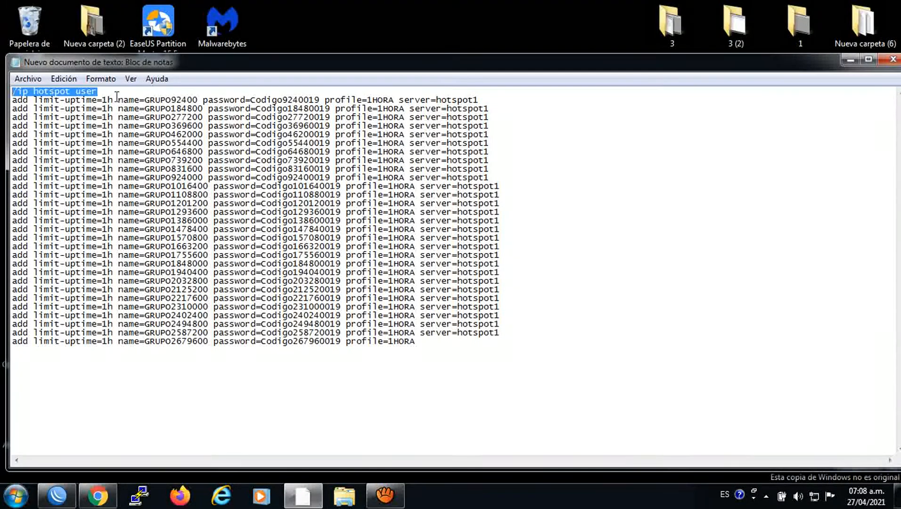
pyautogui.click(47, 100)
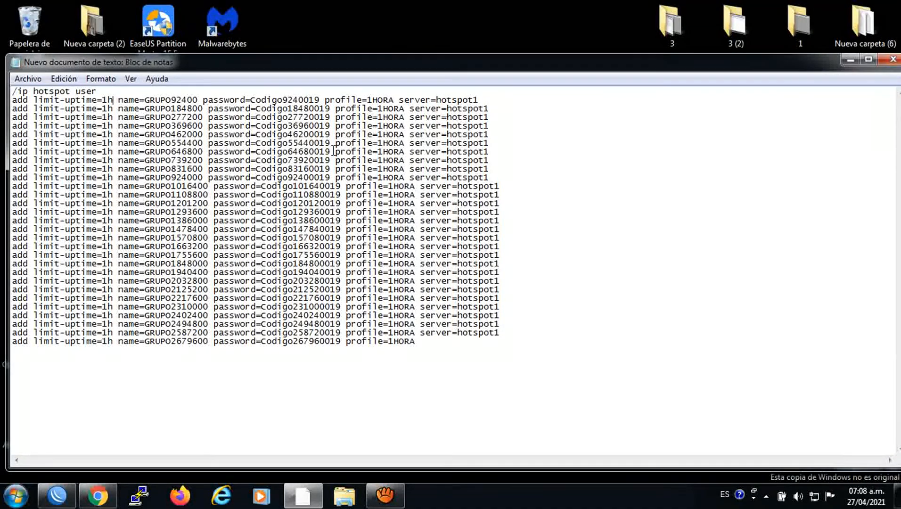
pyautogui.click(892, 60)
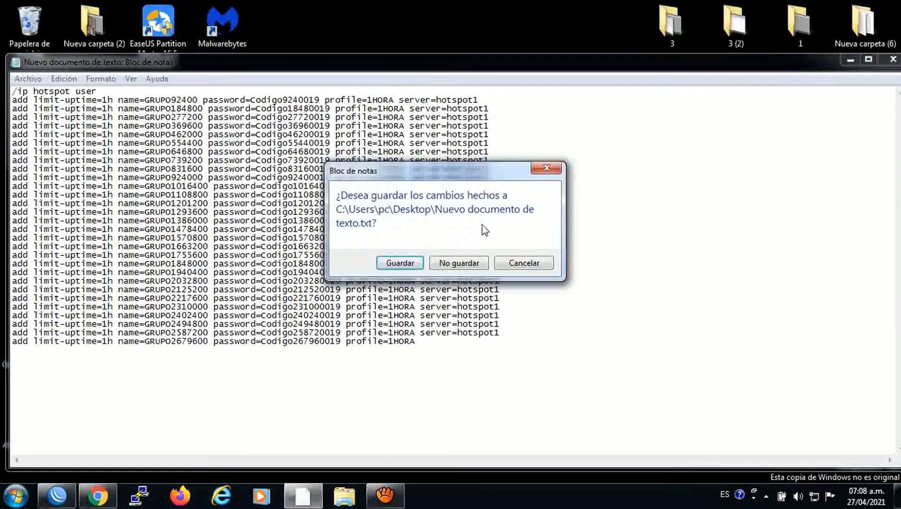
pyautogui.click(400, 266)
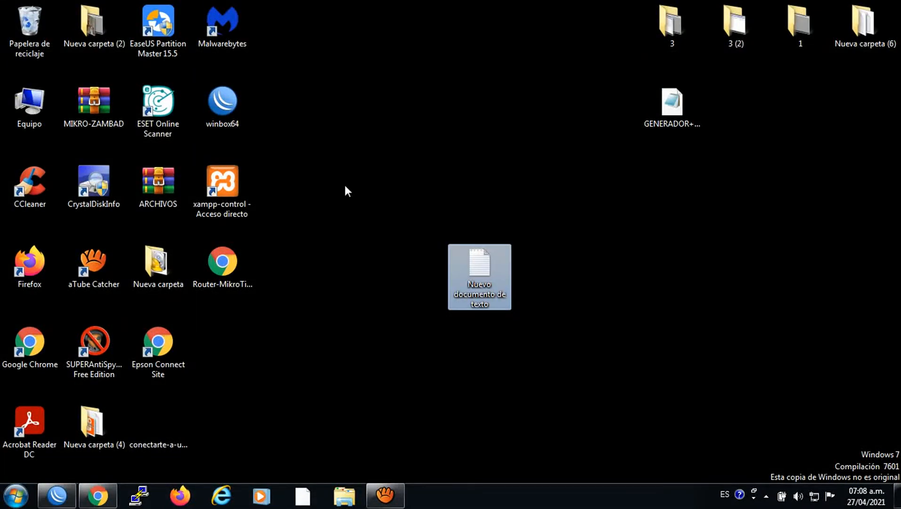
# Reopen the saved text file and copy its entire contents
pyautogui.doubleClick(458, 261)
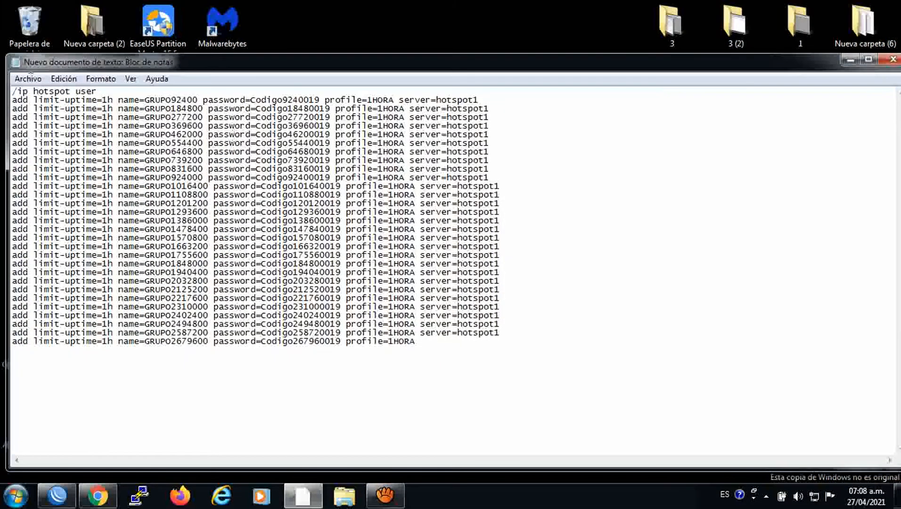
pyautogui.moveTo(13, 90); pyautogui.dragTo(451, 358)
pyautogui.rightClick(313, 256)
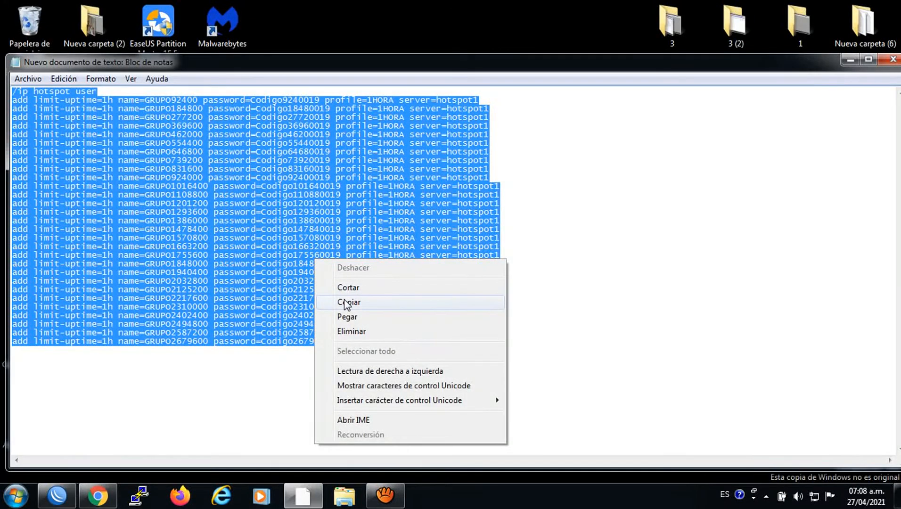
pyautogui.click(348, 301)
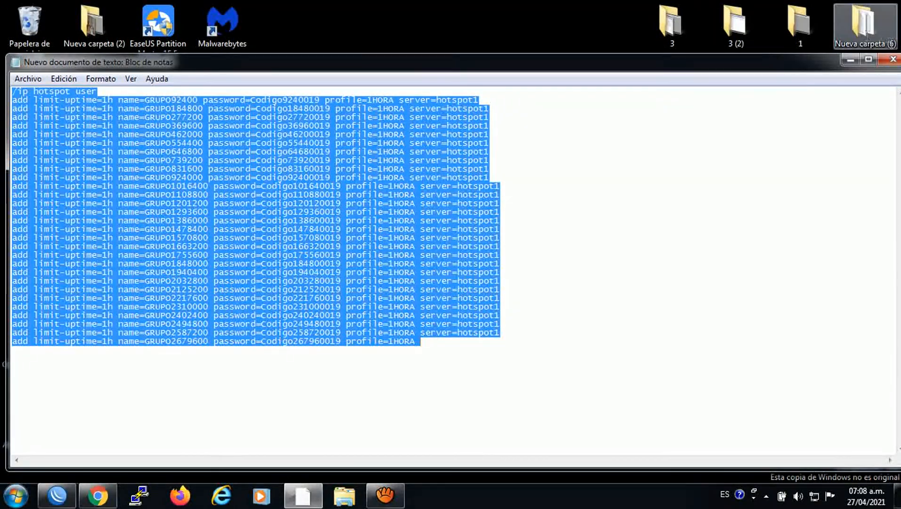
pyautogui.click(352, 159)
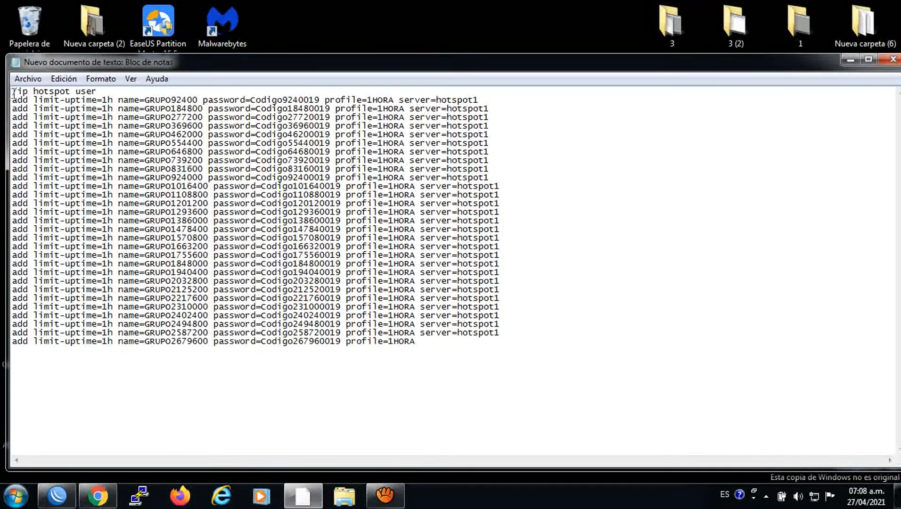
# Delete the /ip hotspot user header line and copy the 'add limit-uptime=1h' prefix
pyautogui.moveTo(12, 92); pyautogui.dragTo(117, 92)
pyautogui.press('Delete')
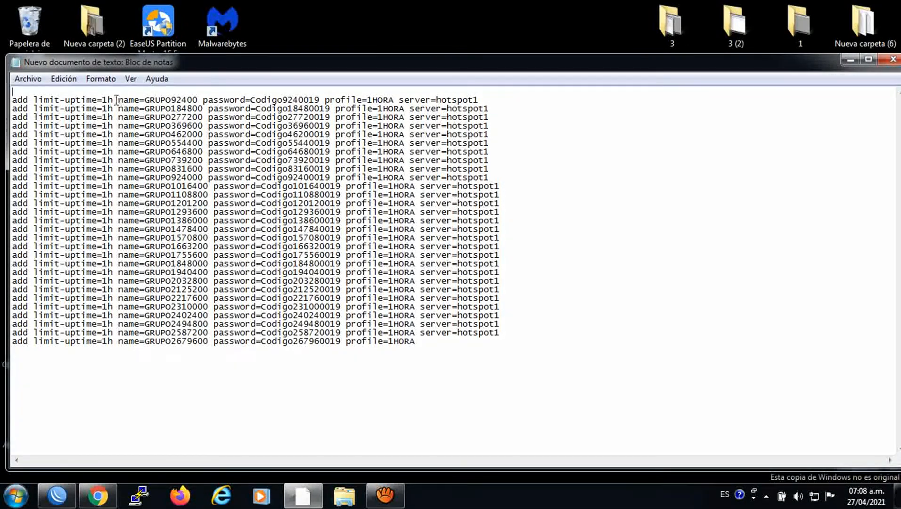
pyautogui.moveTo(112, 100); pyautogui.dragTo(12, 100)
pyautogui.rightClick(31, 101)
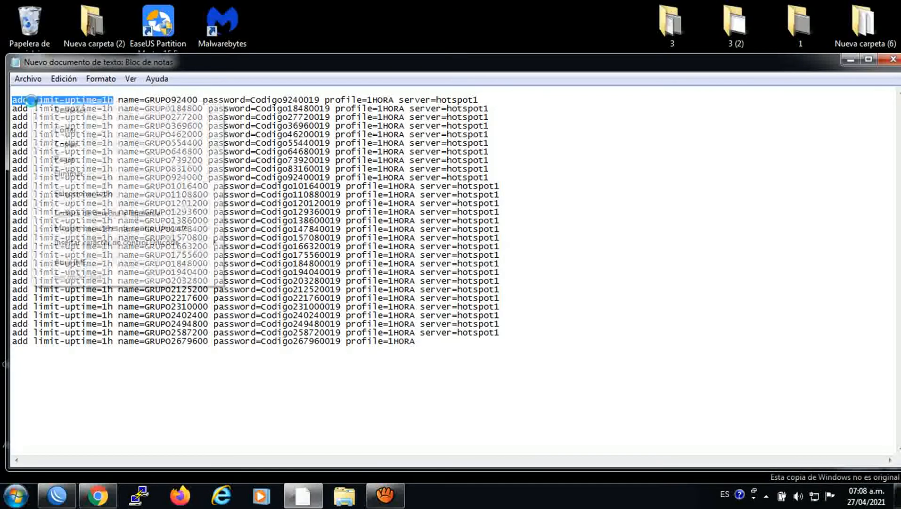
pyautogui.click(65, 145)
# Replace all 'add limit-uptime=1h' with 'vocher 1HORA' using Edición > Reemplazar
pyautogui.click(64, 79)
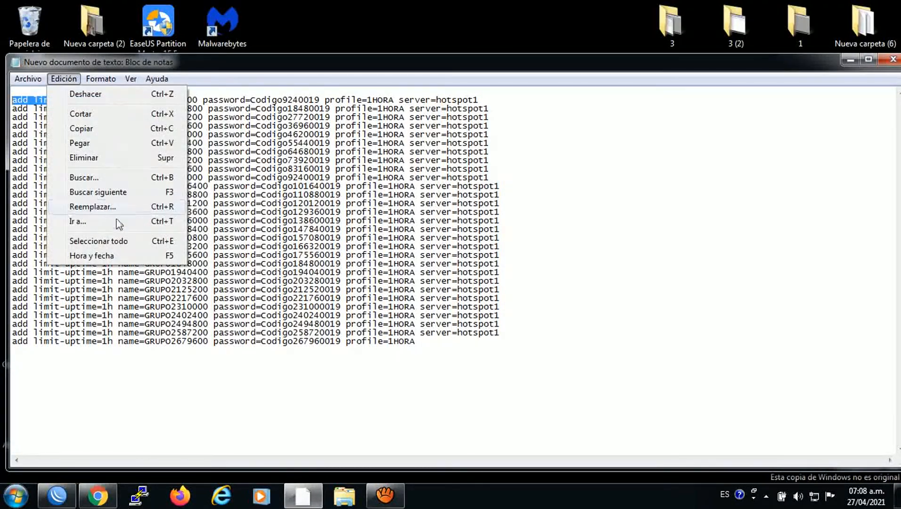
pyautogui.click(93, 207)
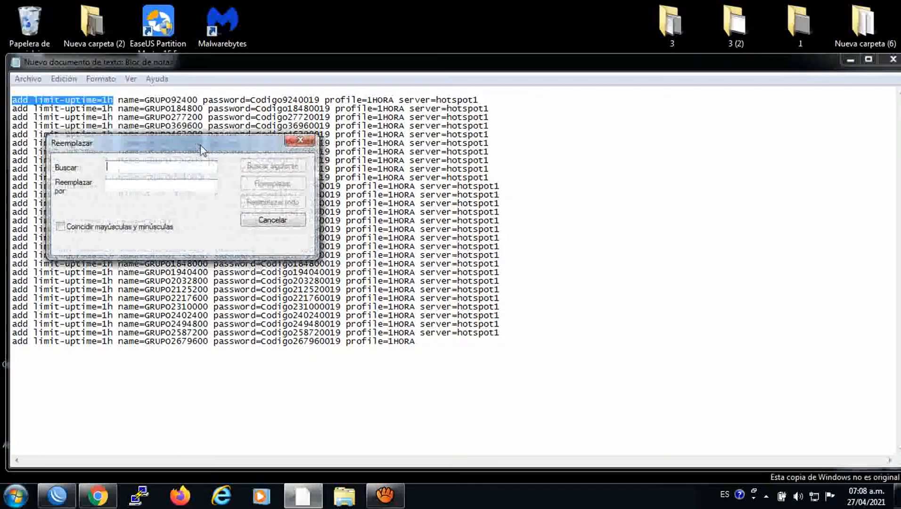
pyautogui.rightClick(149, 168)
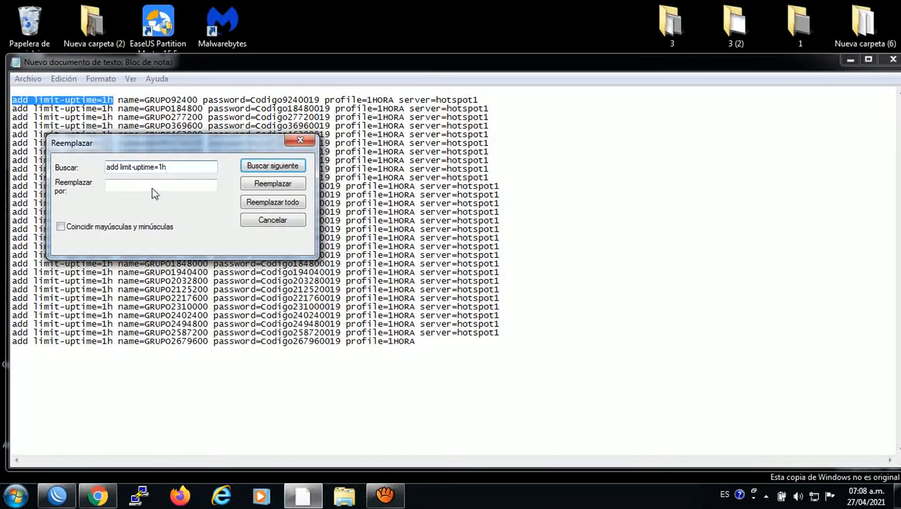
pyautogui.click(153, 186)
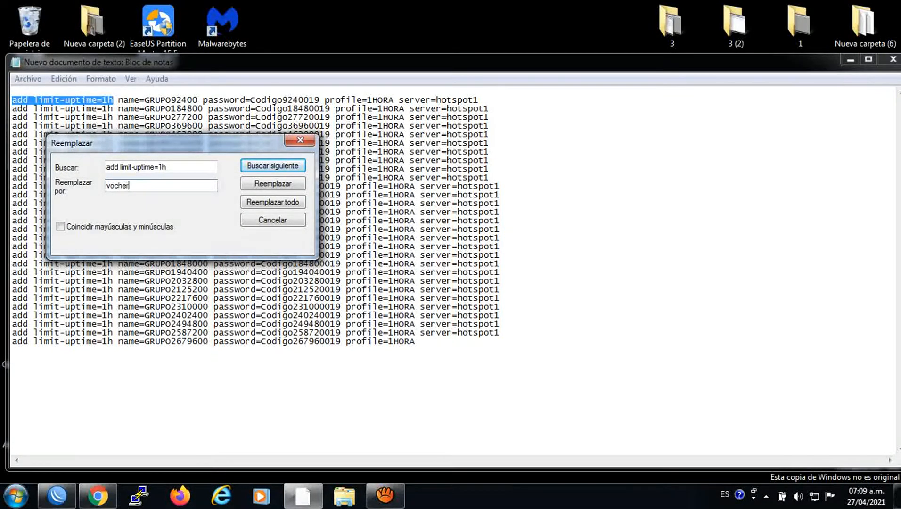
pyautogui.write('vocher 1HORA')
pyautogui.click(280, 202)
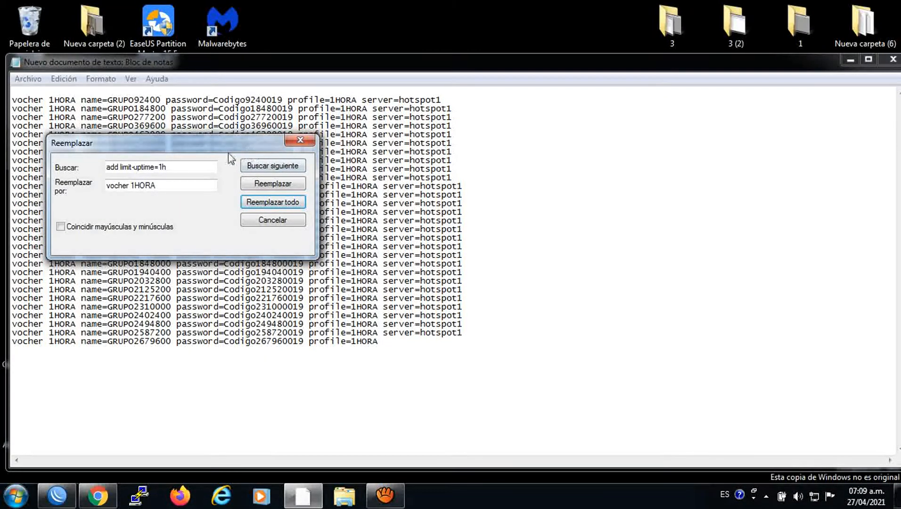
pyautogui.moveTo(442, 100); pyautogui.dragTo(361, 101)
# Put 'server=hotspot1' into the Buscar field of the Reemplazar dialog
pyautogui.rightClick(361, 101)
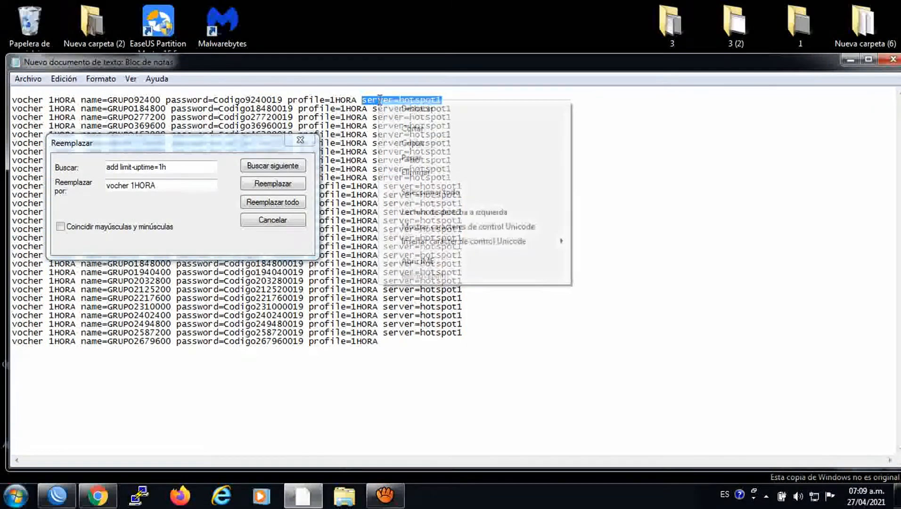
pyautogui.click(405, 139)
pyautogui.moveTo(182, 168); pyautogui.dragTo(114, 168)
pyautogui.rightClick(125, 170)
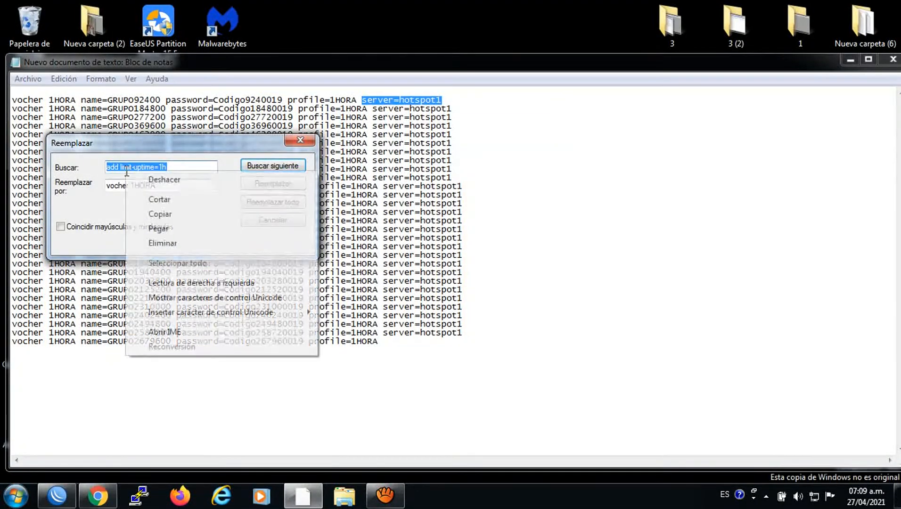
pyautogui.click(163, 230)
pyautogui.moveTo(168, 184); pyautogui.dragTo(106, 185)
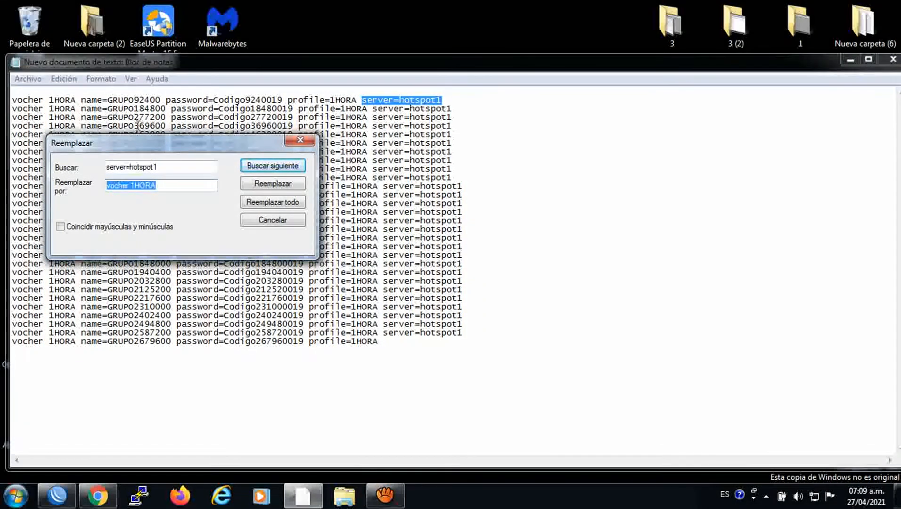
pyautogui.moveTo(175, 169); pyautogui.dragTo(115, 172)
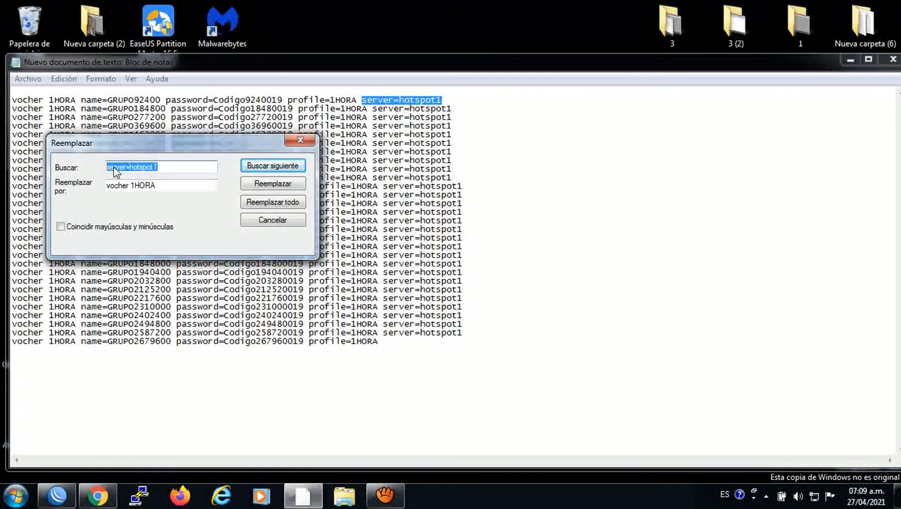
pyautogui.rightClick(115, 172)
pyautogui.click(139, 211)
# Replace every 'server=hotspot1' with 'MIKRO-ZAMBAD' and close the dialog
pyautogui.click(173, 184)
pyautogui.hotkey('ctrl', 'a')
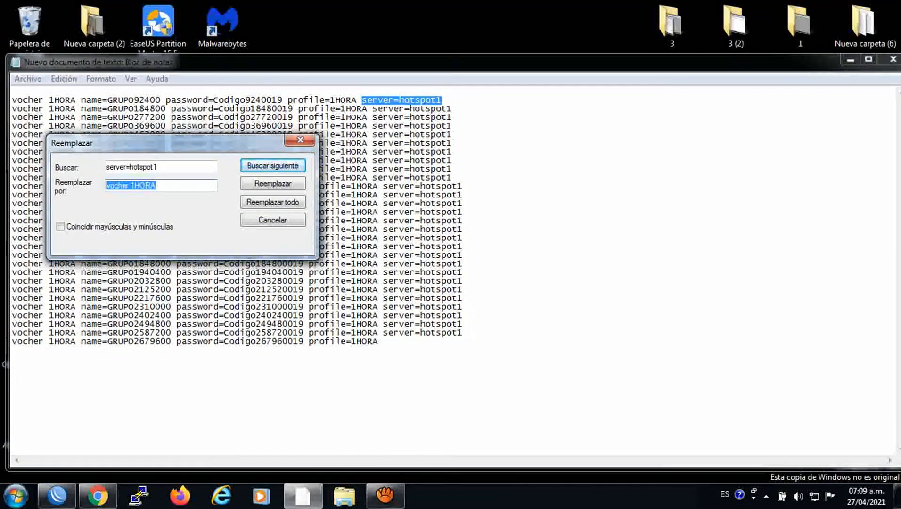
pyautogui.write('m')
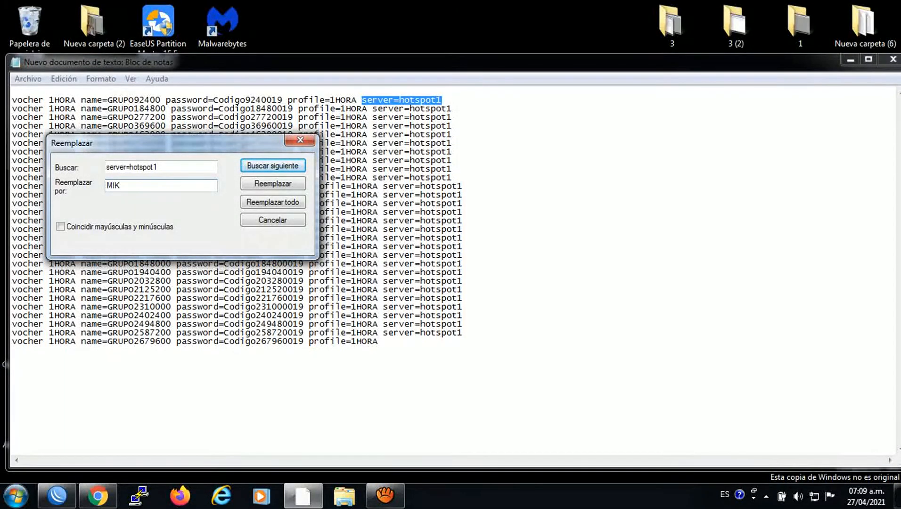
pyautogui.write('IKROTI')
pyautogui.write('K')
pyautogui.write('-')
pyautogui.write('ZAMBAD')
pyautogui.click(263, 201)
pyautogui.click(293, 147)
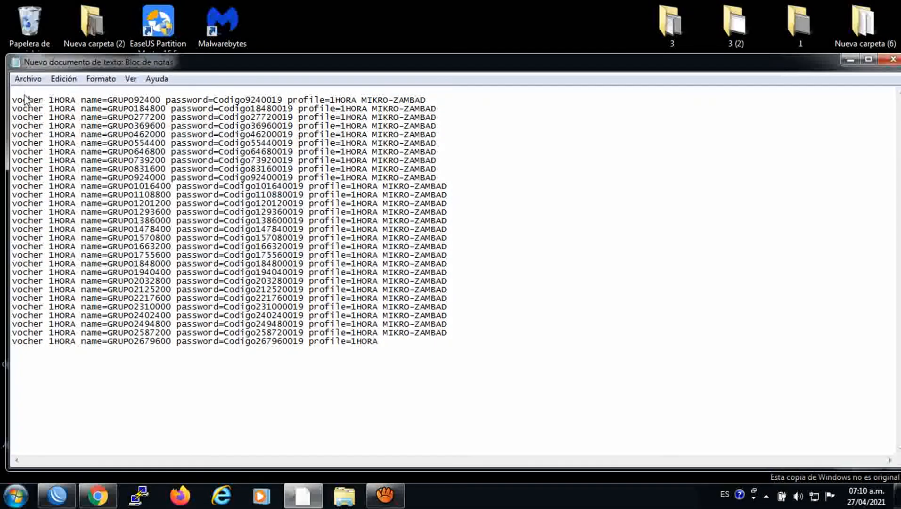
# Copy all the edited voucher lines from Notepad
pyautogui.moveTo(13, 99); pyautogui.dragTo(416, 351)
pyautogui.rightClick(330, 279)
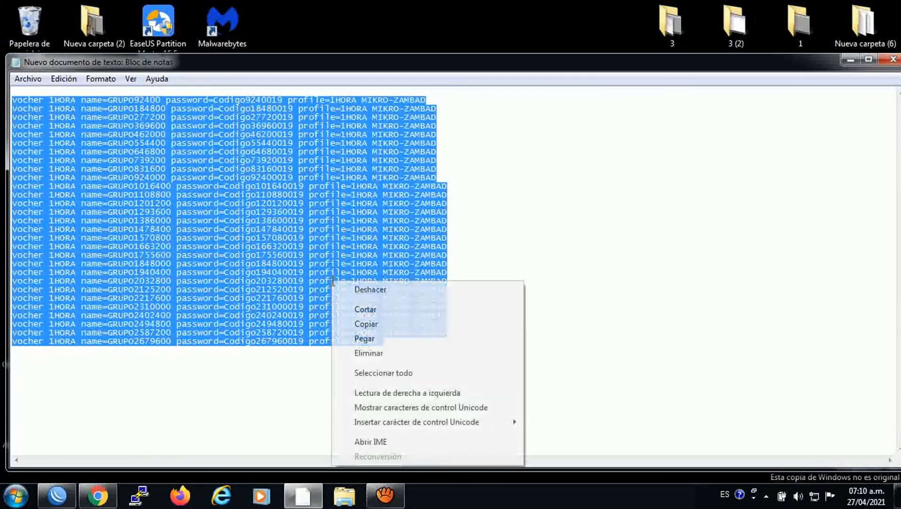
pyautogui.click(368, 324)
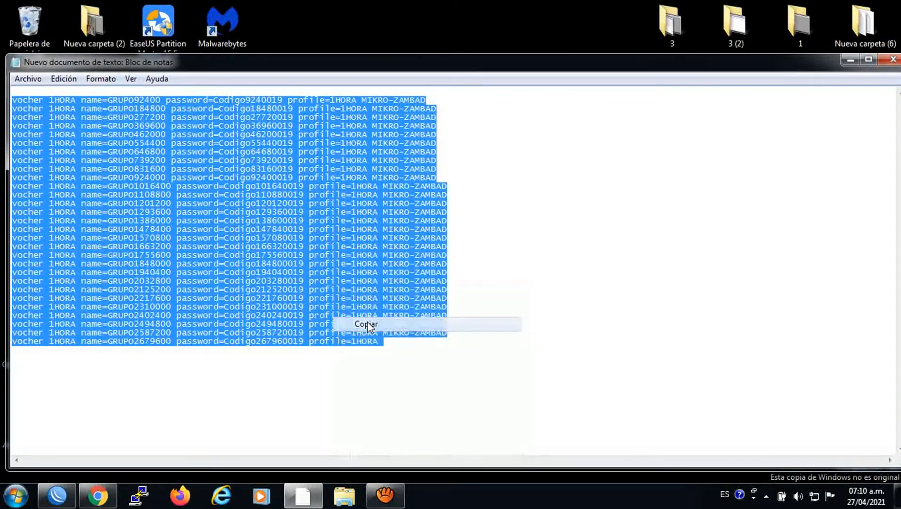
# Start Word 2010 on a blank document, dismissing the activation notice
pyautogui.click(16, 494)
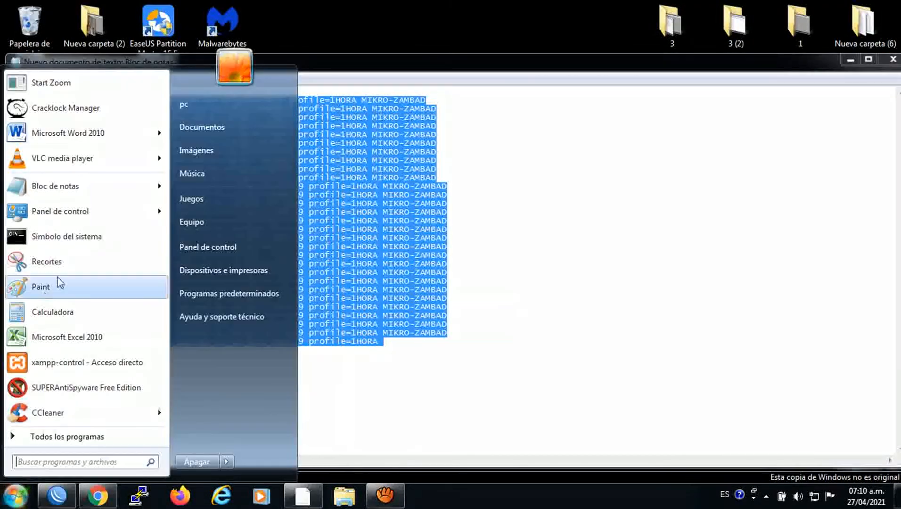
pyautogui.click(62, 129)
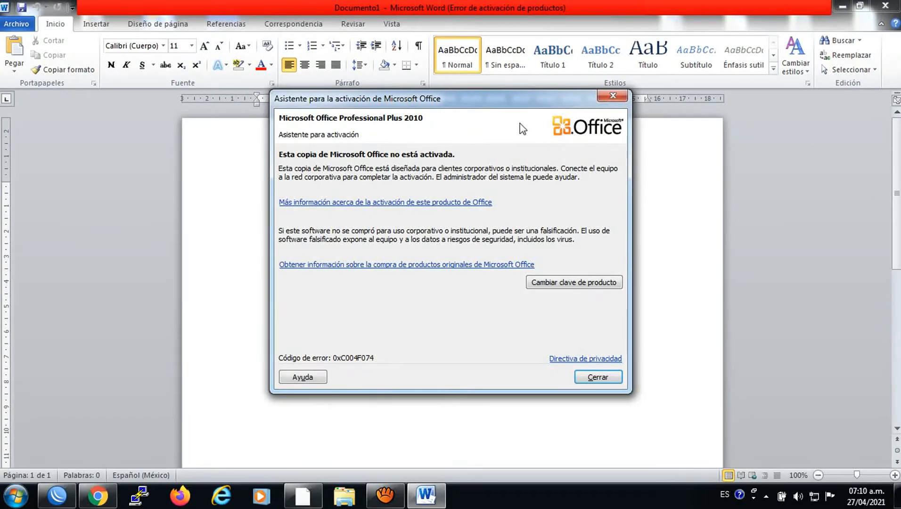
pyautogui.click(609, 99)
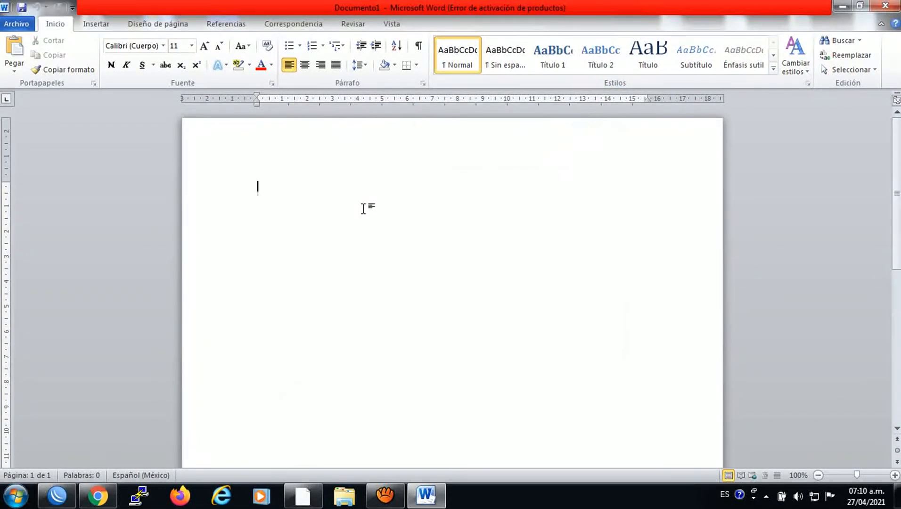
pyautogui.rightClick(363, 208)
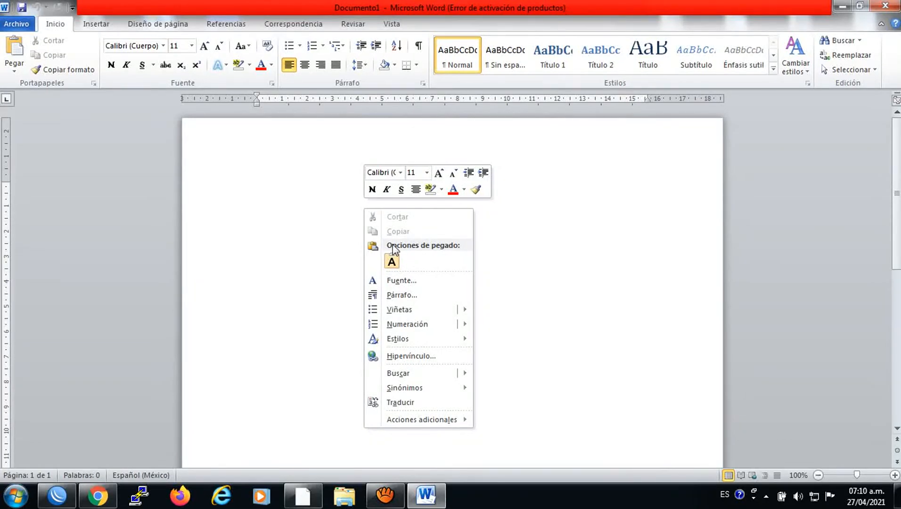
# Paste the voucher lines as plain text and set the whole document to 16-point Calibri
pyautogui.click(397, 260)
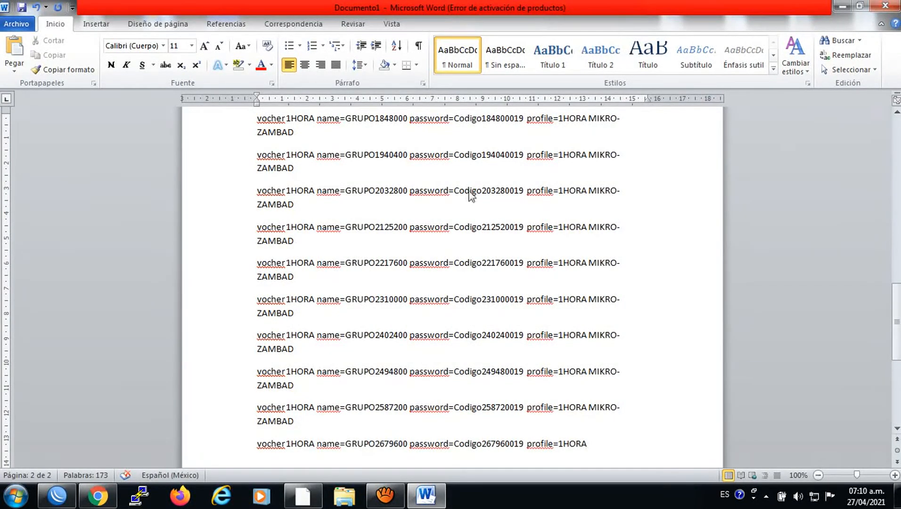
pyautogui.hotkey('ctrl', 'a')
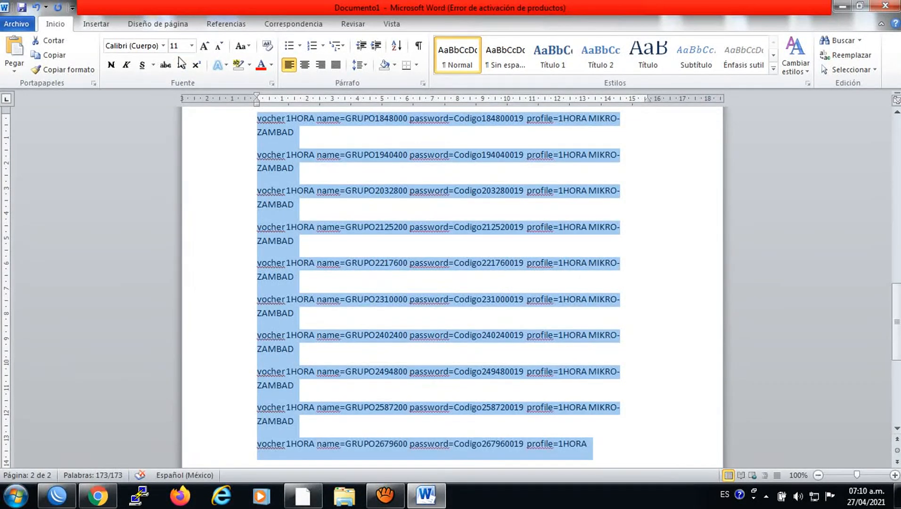
pyautogui.click(192, 46)
pyautogui.click(182, 83)
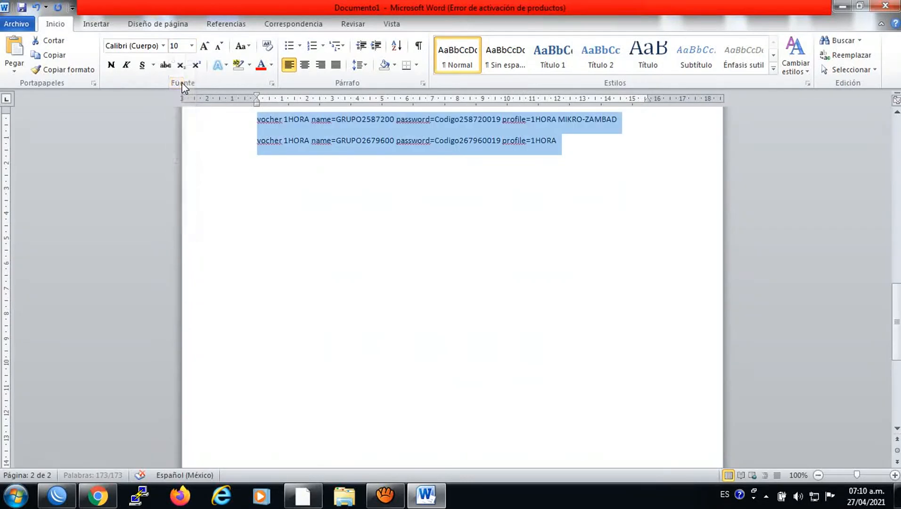
pyautogui.click(191, 46)
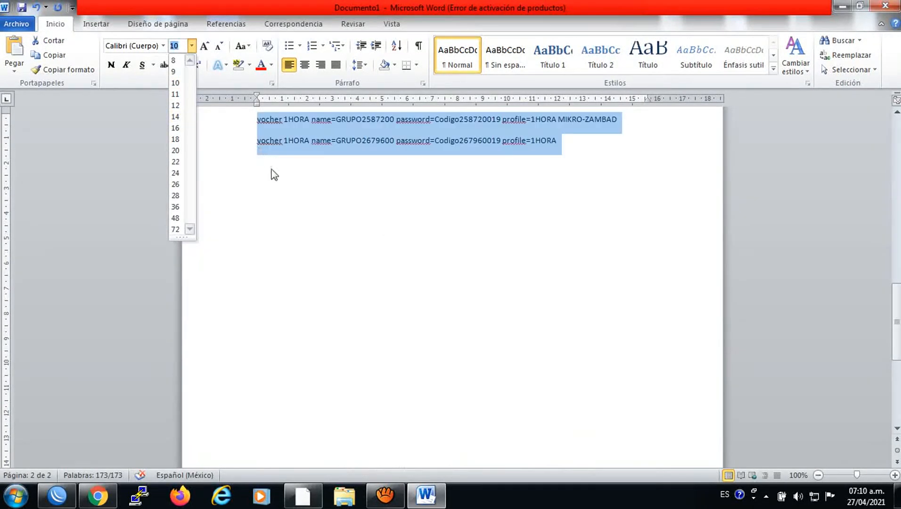
pyautogui.click(176, 128)
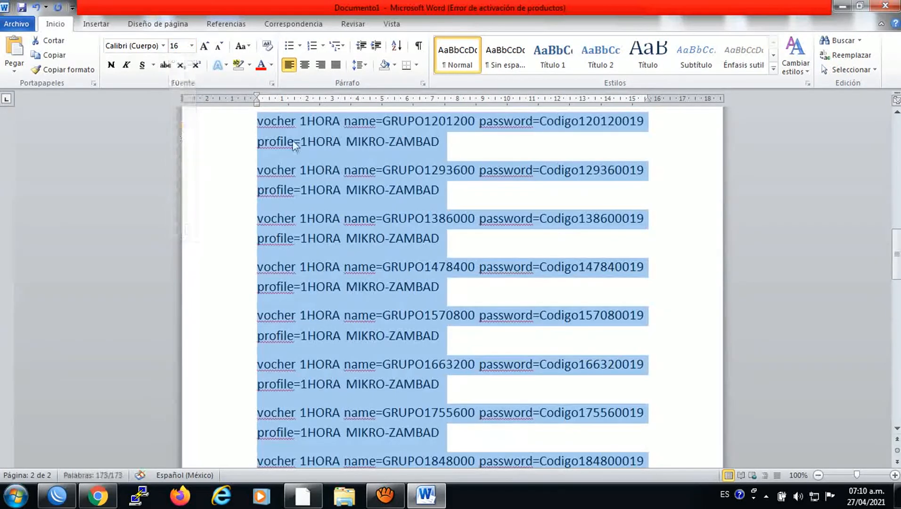
pyautogui.click(247, 123)
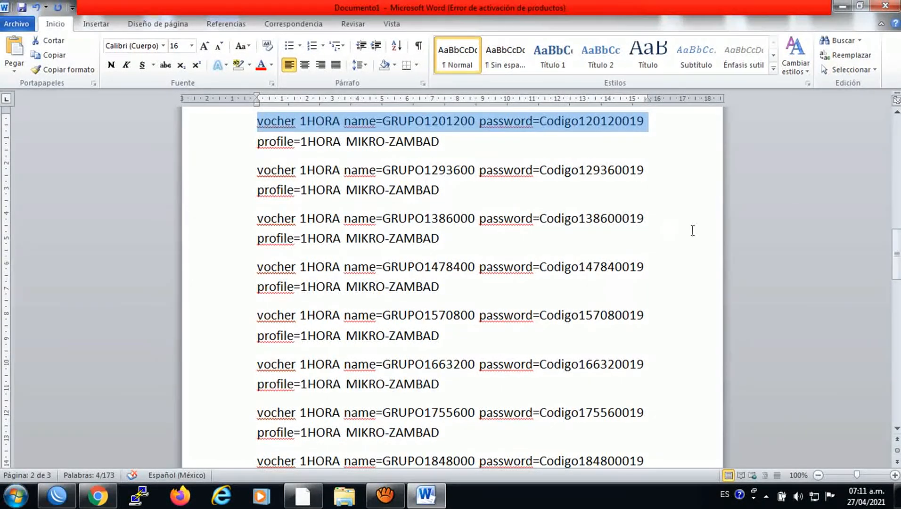
pyautogui.moveTo(898, 247)
pyautogui.mouseDown()
pyautogui.moveTo(897, 260)
pyautogui.moveTo(889, 234)
pyautogui.mouseUp()
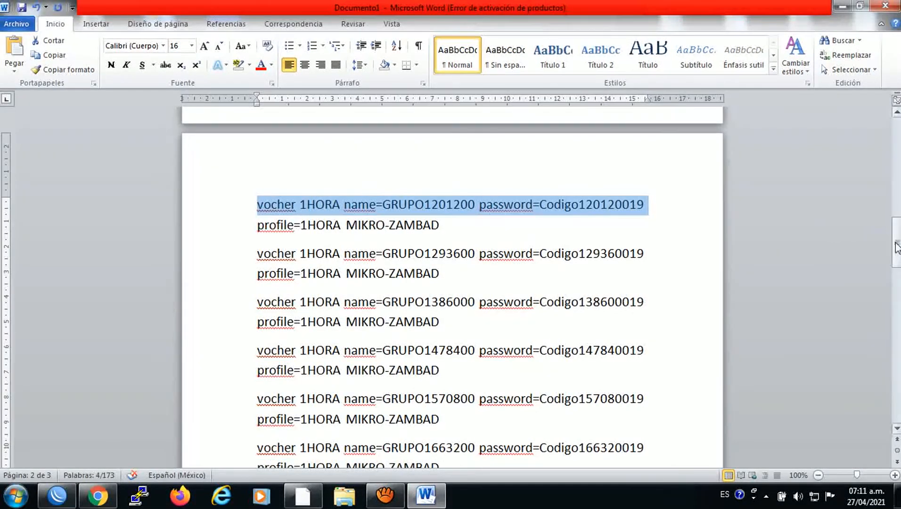
pyautogui.moveTo(897, 250); pyautogui.dragTo(888, 140)
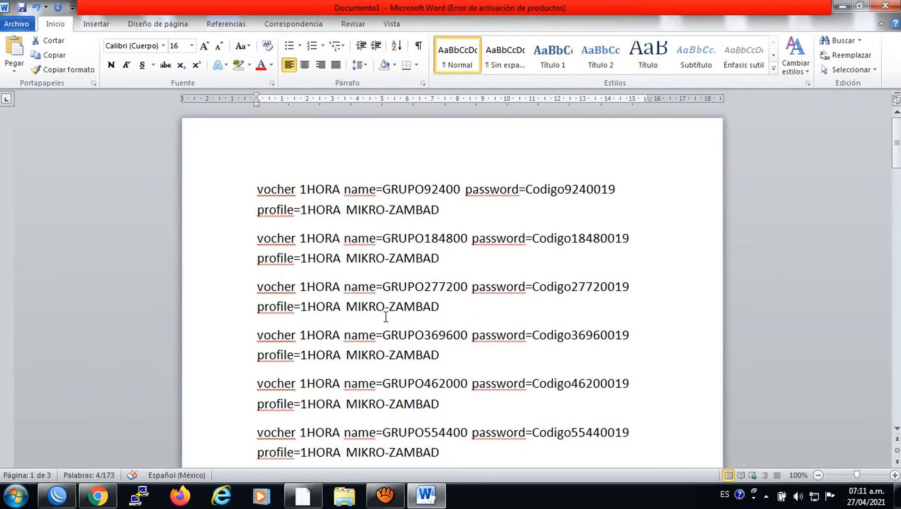
# In WinBox, remove all hotspot users, dismissing the trial-user removal error
pyautogui.click(65, 490)
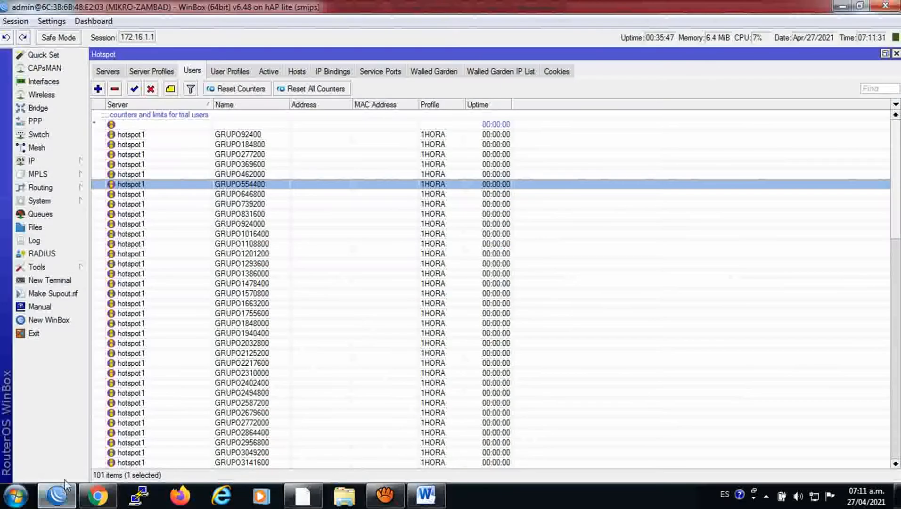
pyautogui.click(136, 137)
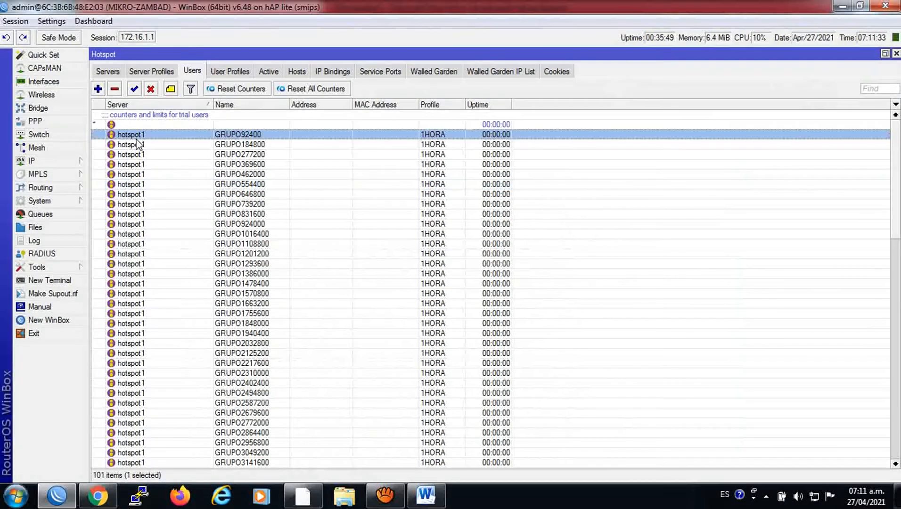
pyautogui.rightClick(137, 144)
pyautogui.click(191, 253)
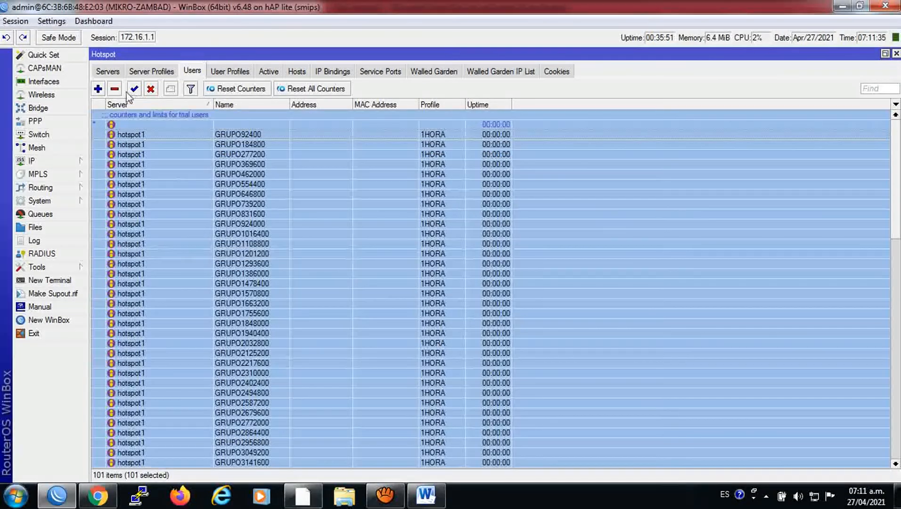
pyautogui.click(114, 89)
pyautogui.hotkey('alt', 'Tab')
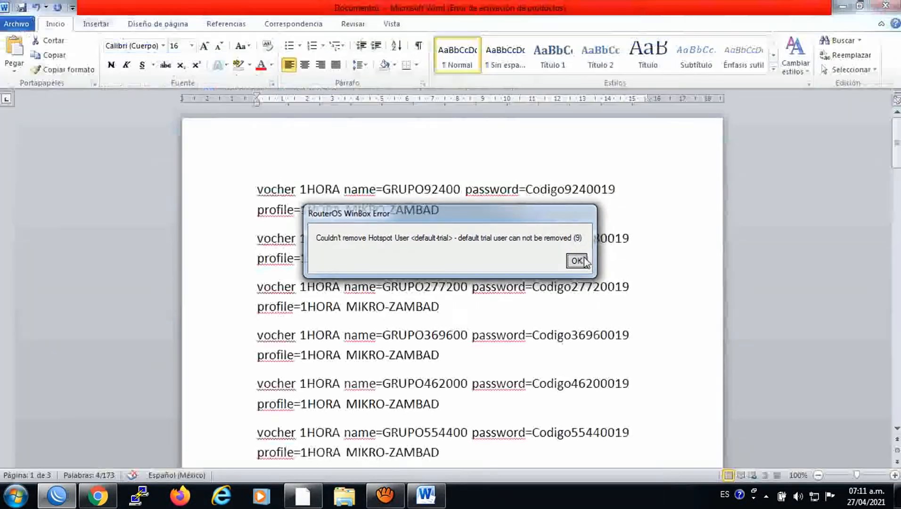
pyautogui.click(577, 261)
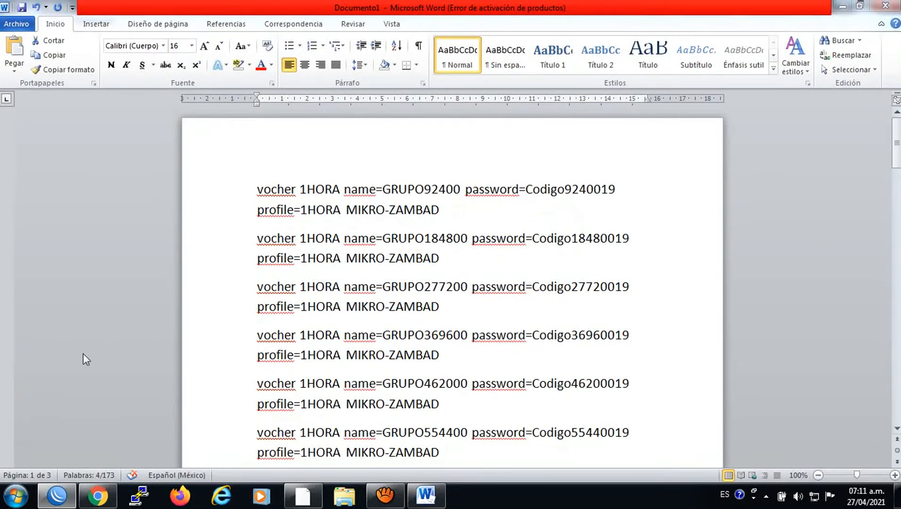
# Show the DHCP Server leases list under IP
pyautogui.click(57, 495)
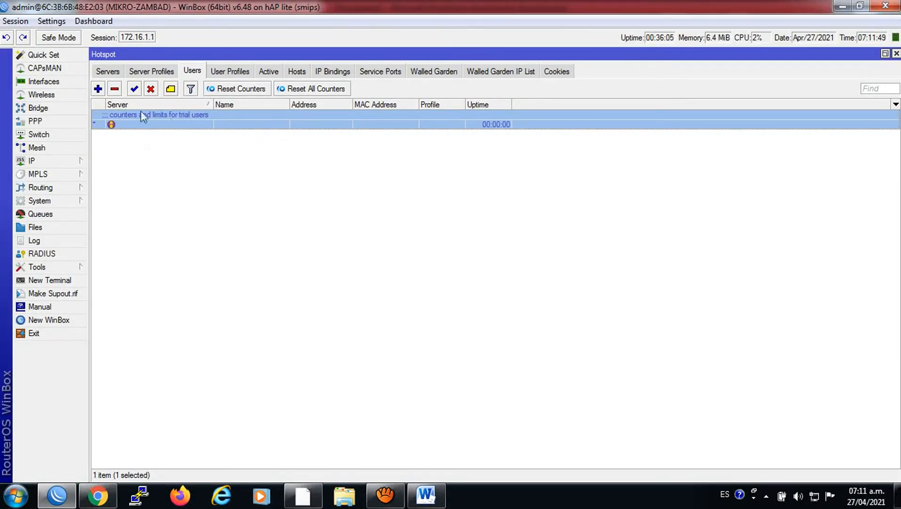
pyautogui.click(44, 162)
pyautogui.click(149, 238)
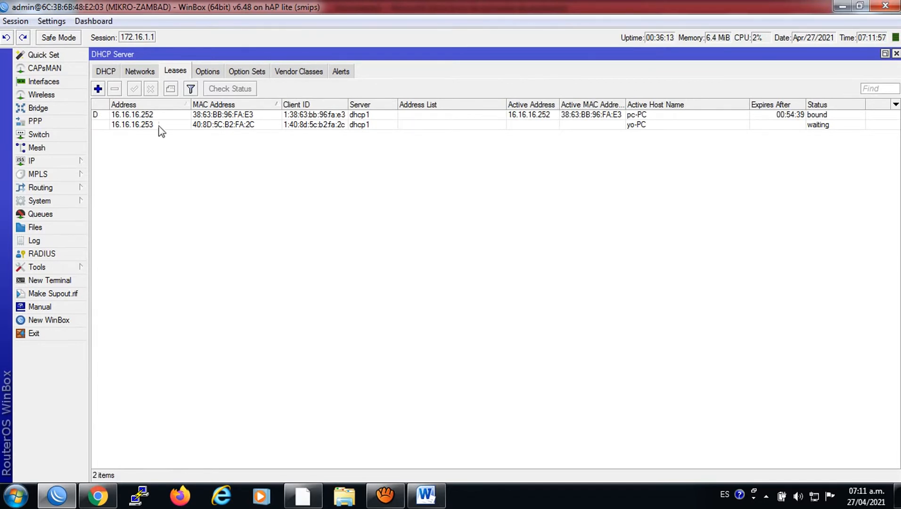
# Make lease 16.16.16.252 static and copy its MAC address
pyautogui.rightClick(132, 117)
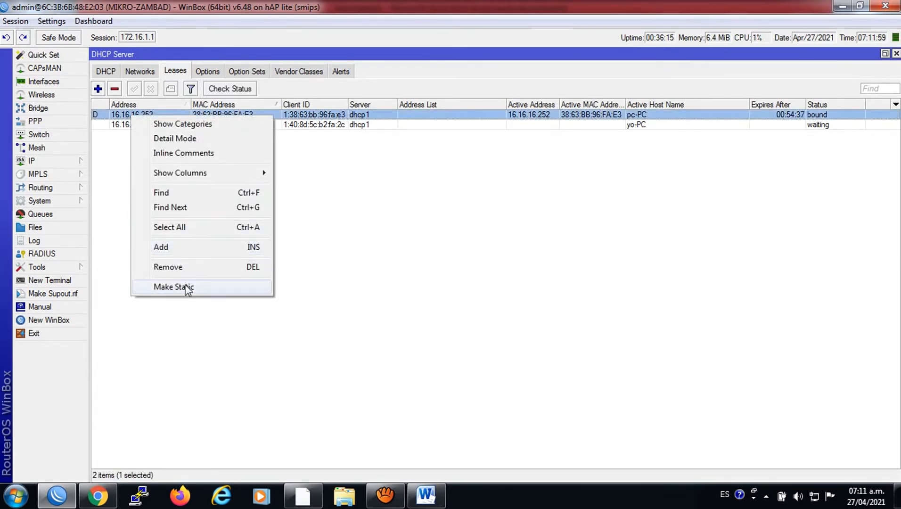
pyautogui.rightClick(184, 286)
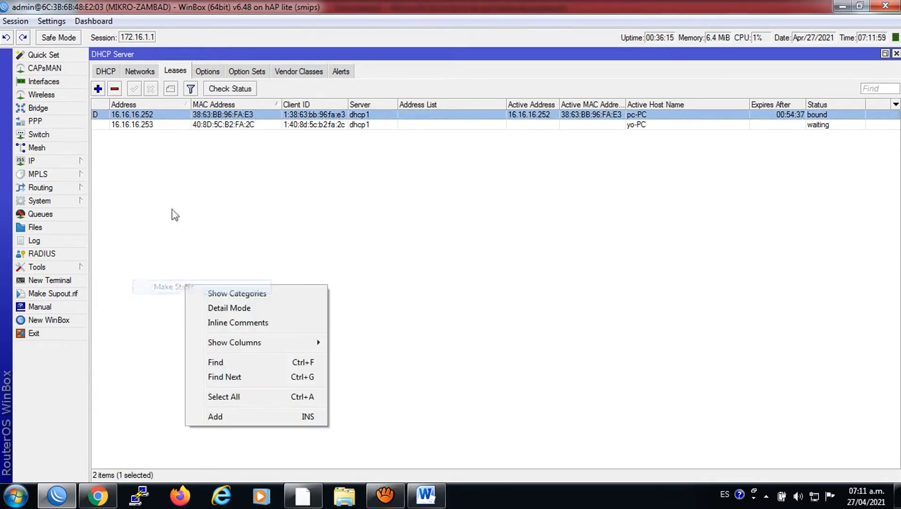
pyautogui.doubleClick(150, 117)
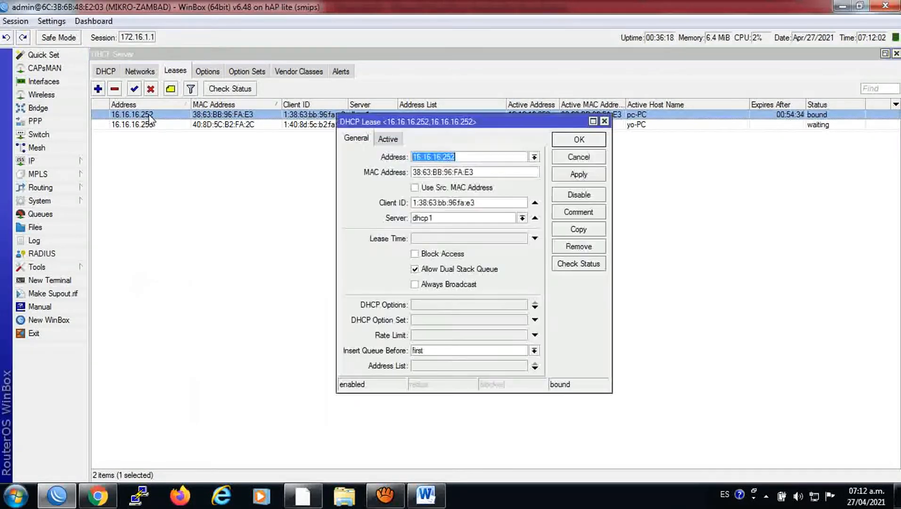
pyautogui.click(489, 172)
pyautogui.moveTo(488, 172); pyautogui.dragTo(421, 170)
pyautogui.hotkey('ctrl', 'c')
pyautogui.rightClick(420, 169)
pyautogui.click(450, 198)
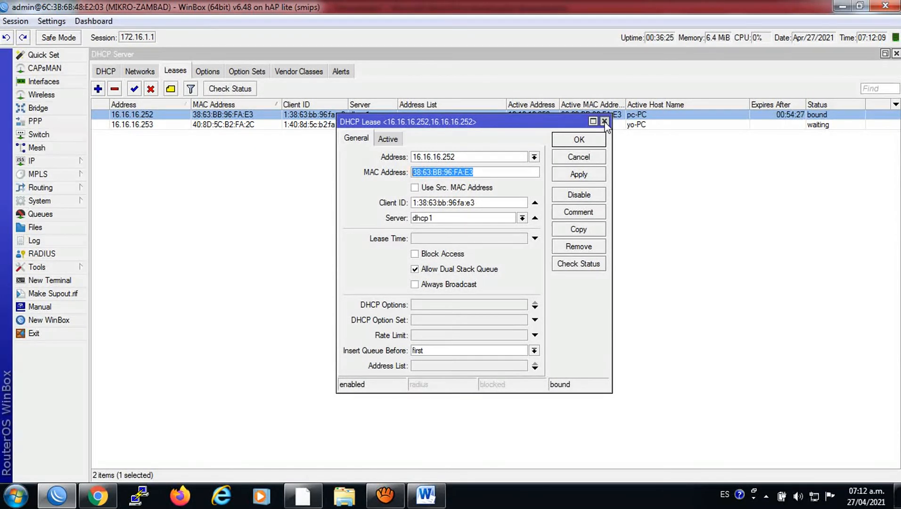
# Set the lease's rate limit to 1M/3M and save it
pyautogui.click(433, 337)
pyautogui.write('1M/')
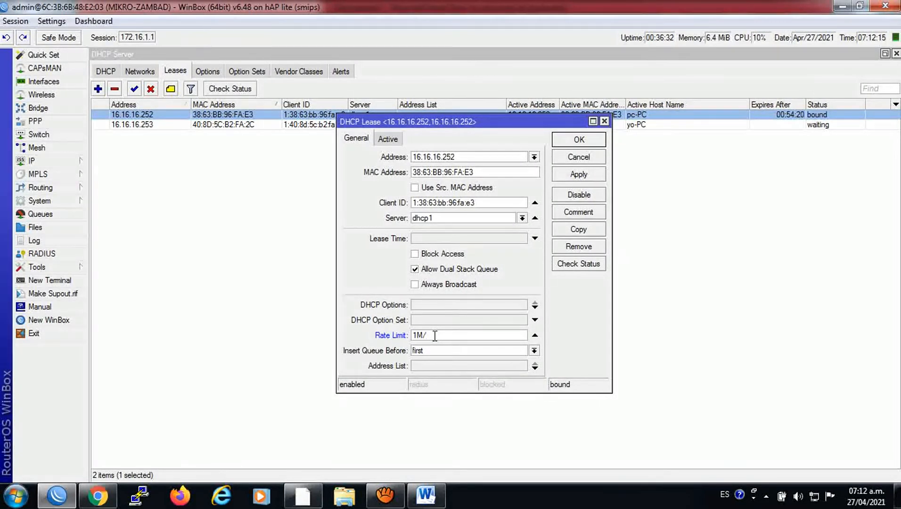
pyautogui.write('M')
pyautogui.click(573, 177)
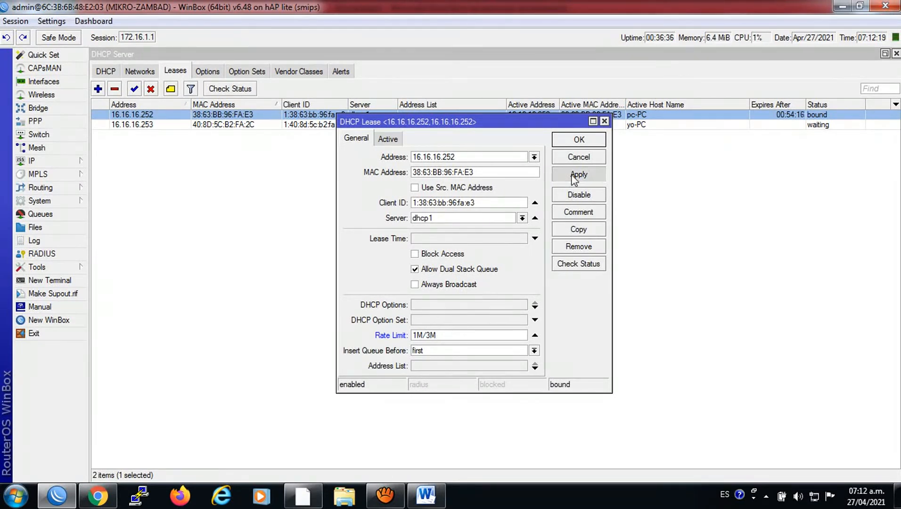
pyautogui.click(568, 142)
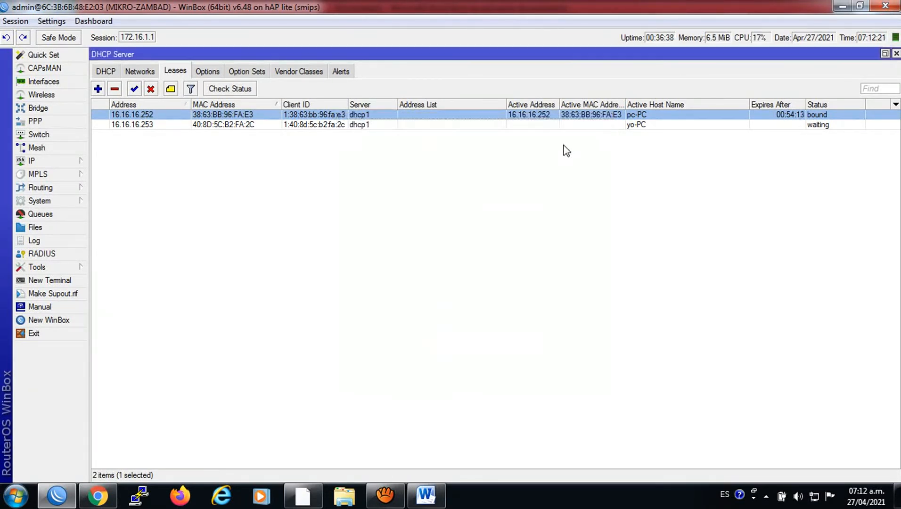
# Check the dynamic queue for 16.16.16.252, then open the AIR Wireless page in Chrome
pyautogui.click(40, 214)
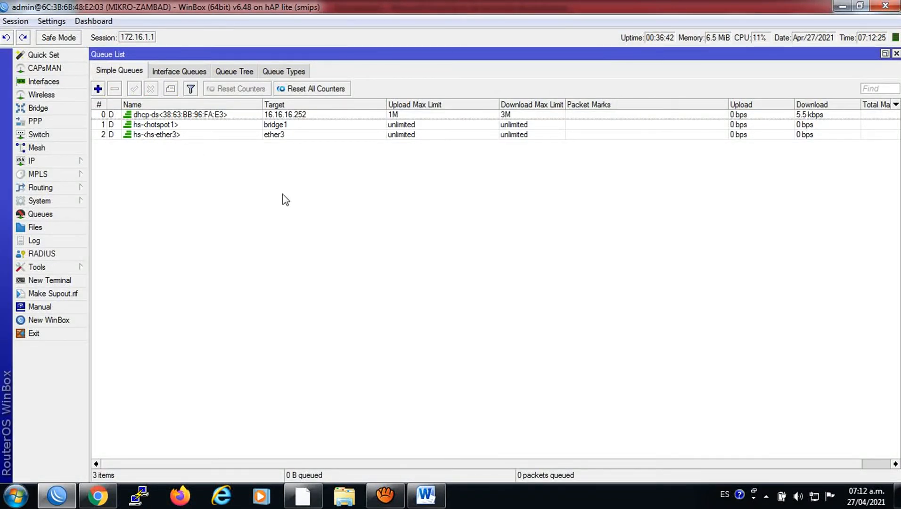
pyautogui.click(289, 116)
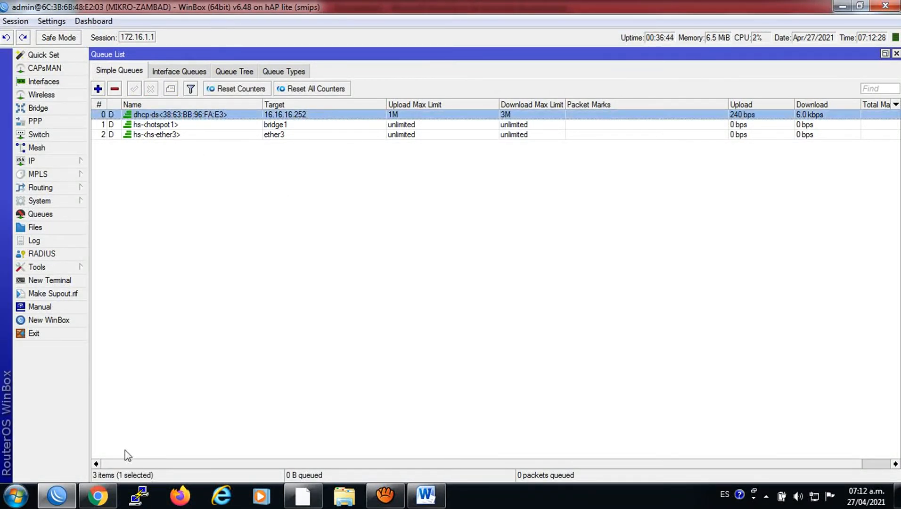
pyautogui.click(98, 496)
pyautogui.click(260, 58)
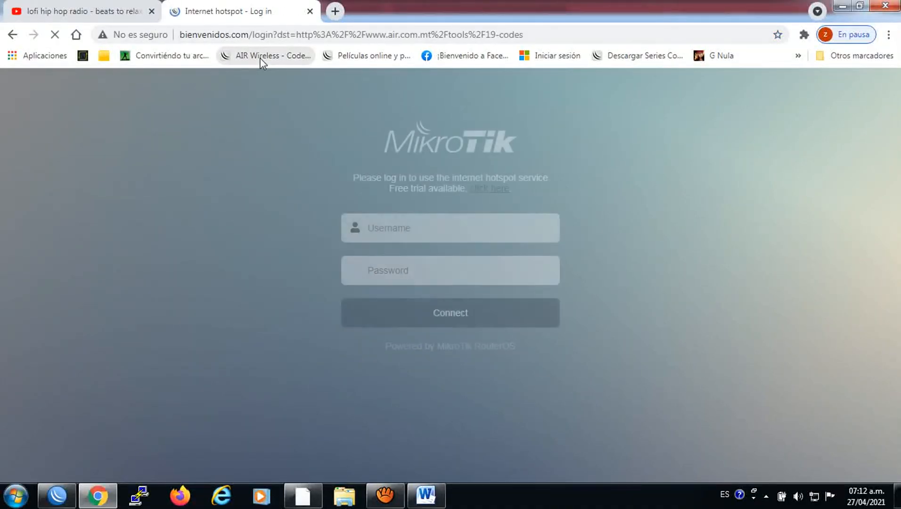
pyautogui.click(273, 60)
# Retry the AIR Wireless page, then show the empty Hotspot IP Bindings list in WinBox
pyautogui.click(273, 60)
pyautogui.click(273, 60)
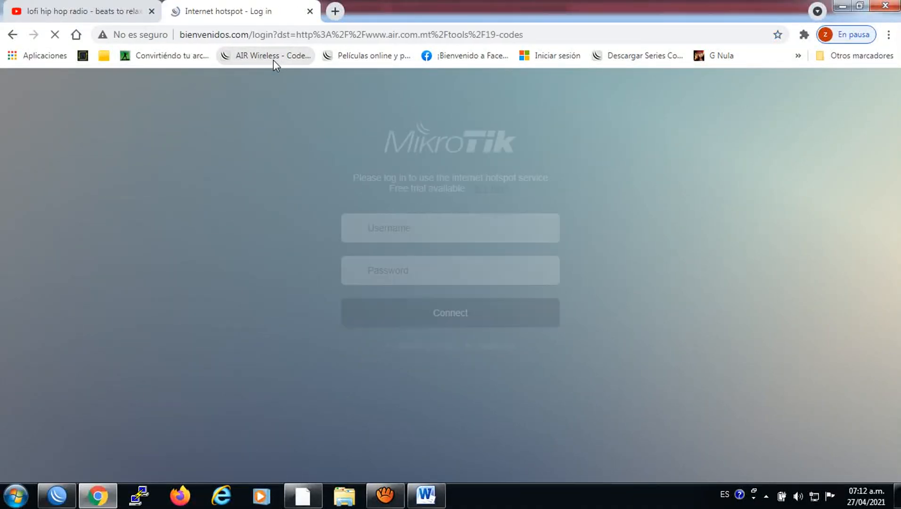
pyautogui.click(56, 495)
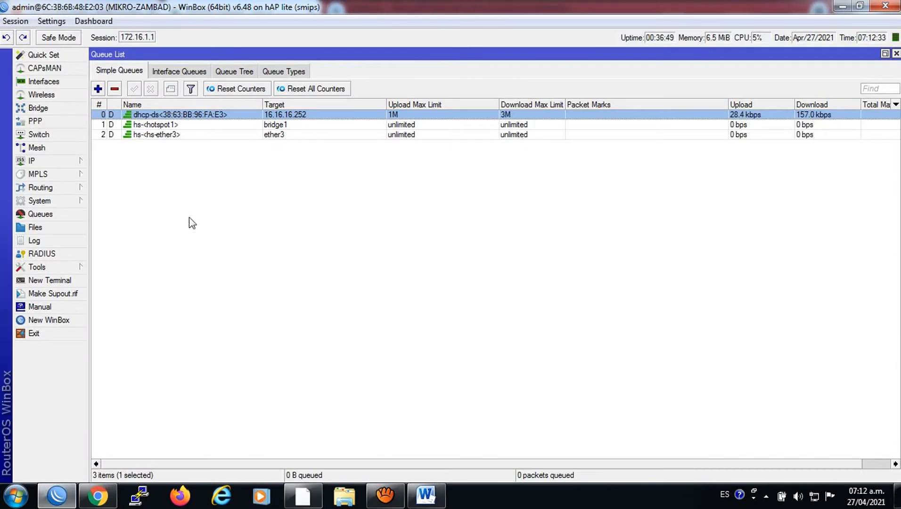
pyautogui.click(32, 162)
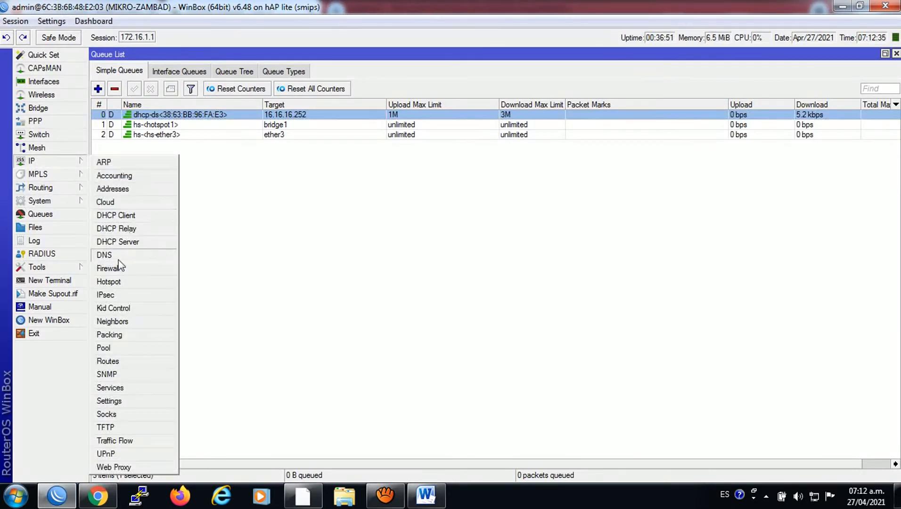
pyautogui.click(113, 282)
pyautogui.click(330, 71)
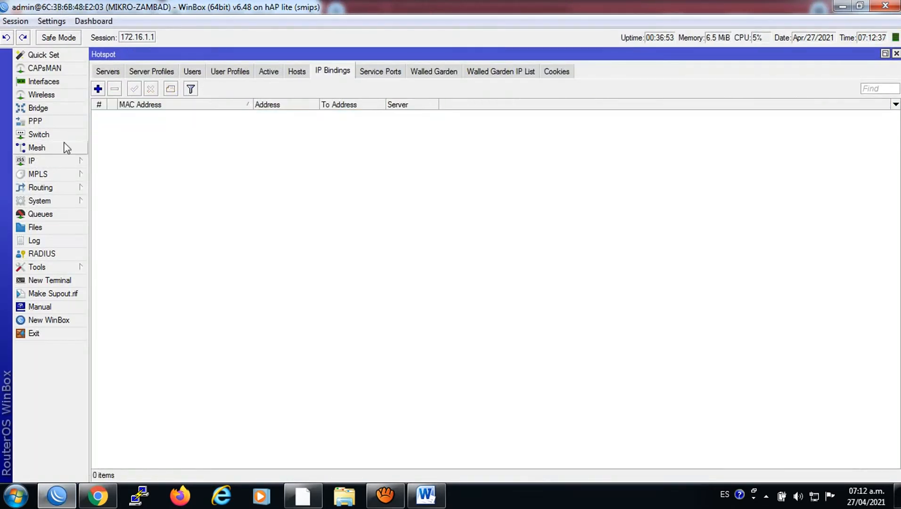
# Open the Script List under System and select the juan script
pyautogui.click(40, 200)
pyautogui.click(113, 421)
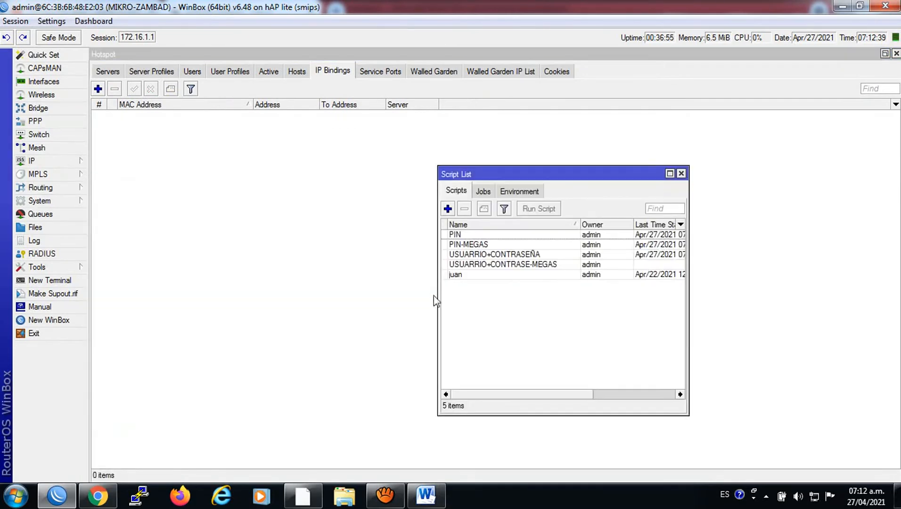
pyautogui.click(473, 276)
# Replace the MAC in script juan's source with the lease's 38:63:BB:96:FA:E3 and save
pyautogui.doubleClick(462, 276)
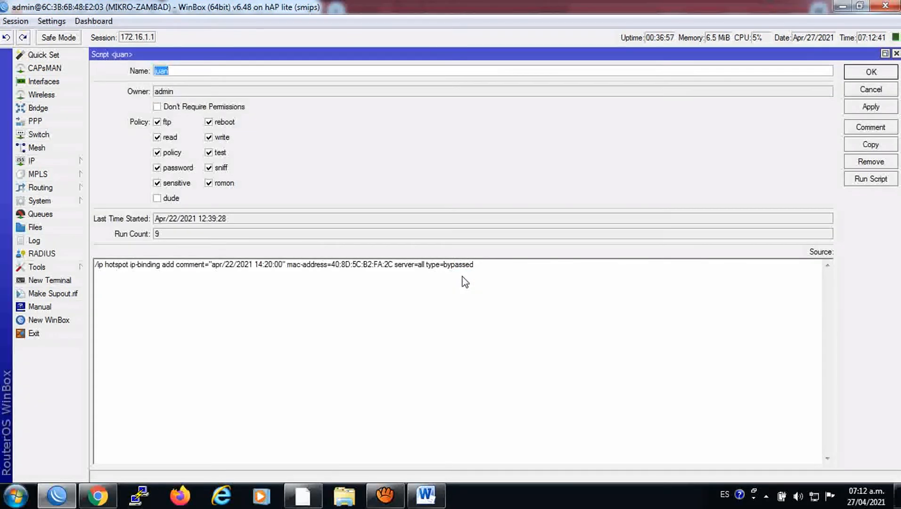
pyautogui.moveTo(394, 267); pyautogui.dragTo(331, 267)
pyautogui.rightClick(337, 265)
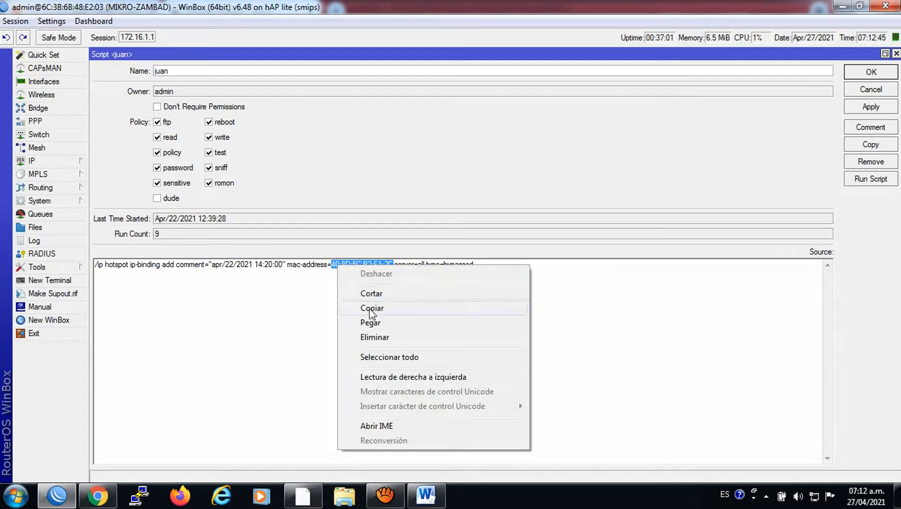
pyautogui.click(370, 322)
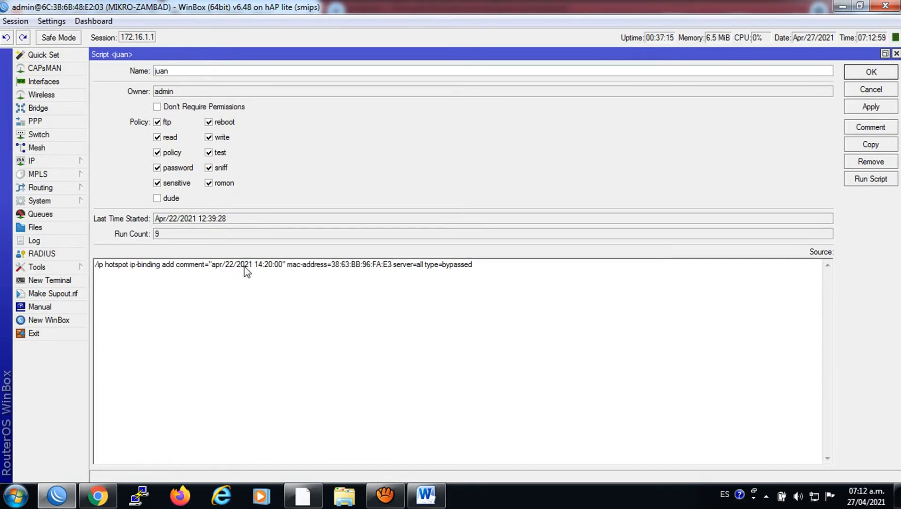
pyautogui.click(286, 265)
pyautogui.click(877, 105)
pyautogui.click(874, 77)
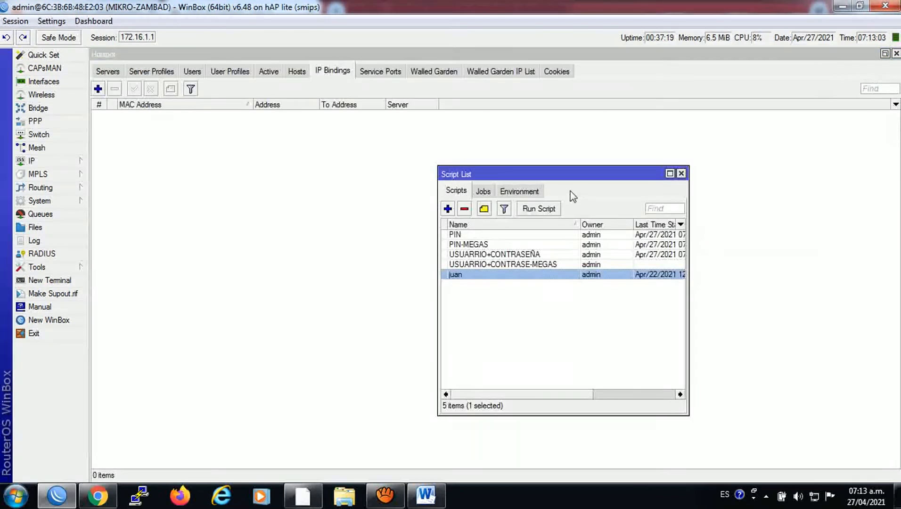
# Run script juan, reopen it to verify the change, then run it again
pyautogui.click(542, 209)
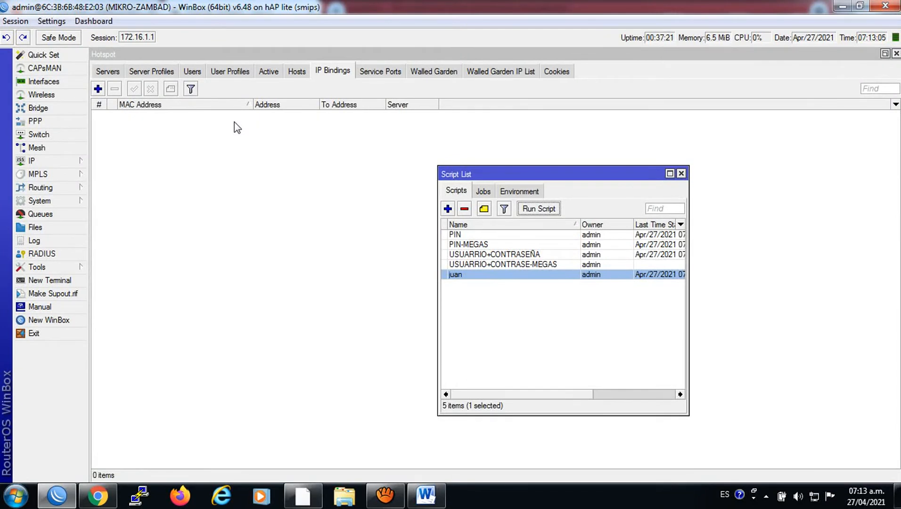
pyautogui.click(468, 277)
pyautogui.doubleClick(467, 277)
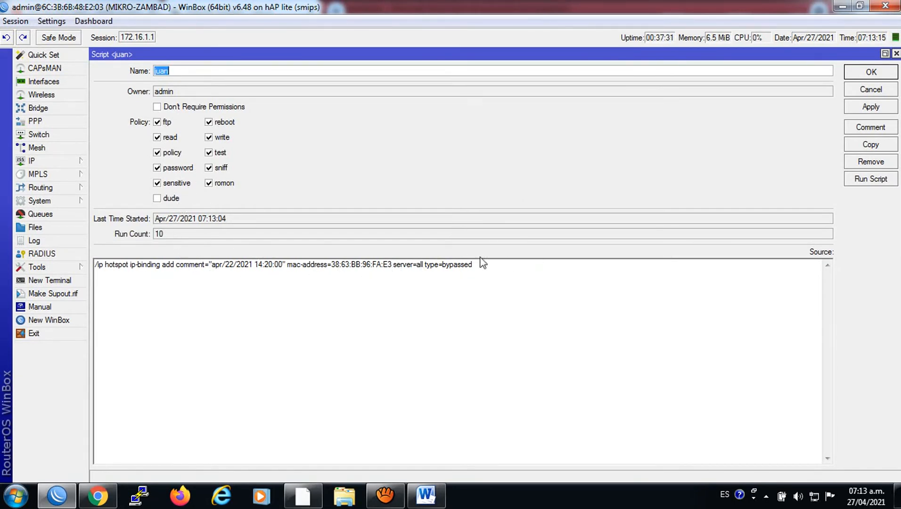
pyautogui.click(867, 71)
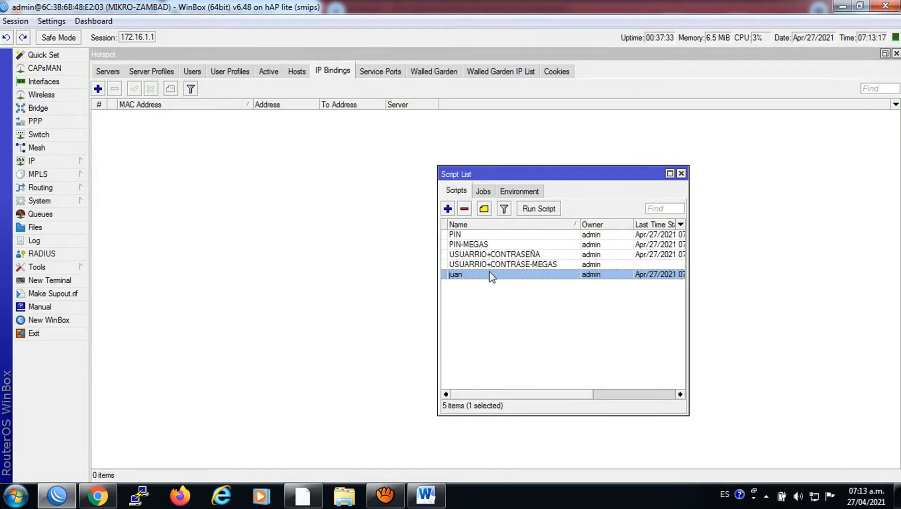
pyautogui.click(521, 211)
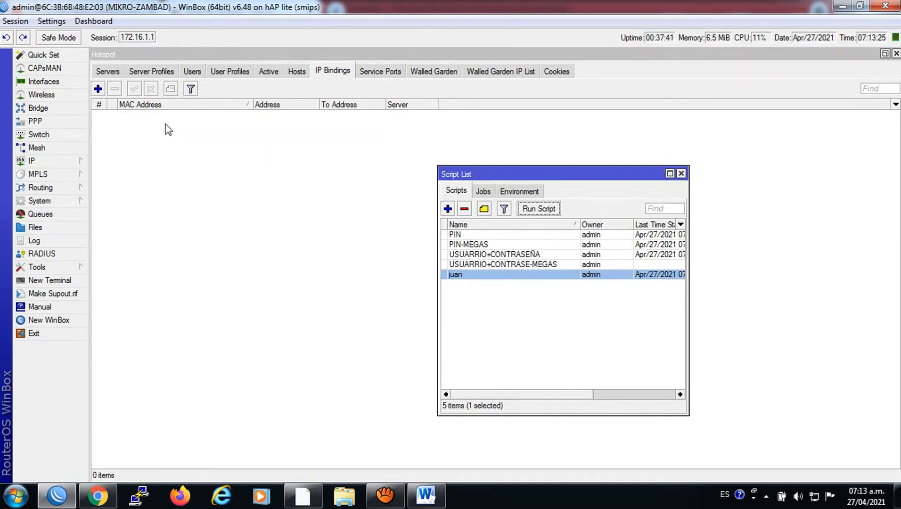
# Change script juan's comment date and time to apr/27/2021 07:15:00
pyautogui.doubleClick(463, 274)
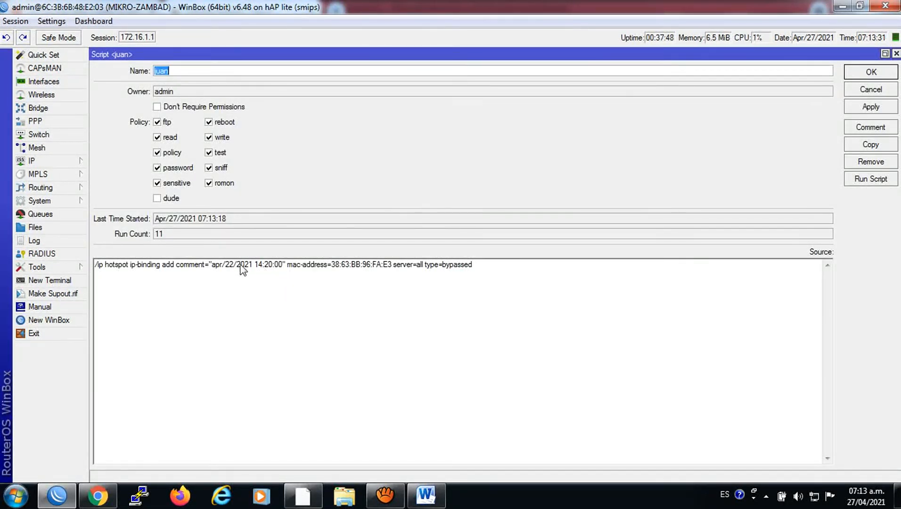
pyautogui.moveTo(234, 265); pyautogui.dragTo(229, 264)
pyautogui.moveTo(262, 265); pyautogui.dragTo(256, 265)
pyautogui.write('07')
pyautogui.press('BackSpace')
pyautogui.press('BackSpace')
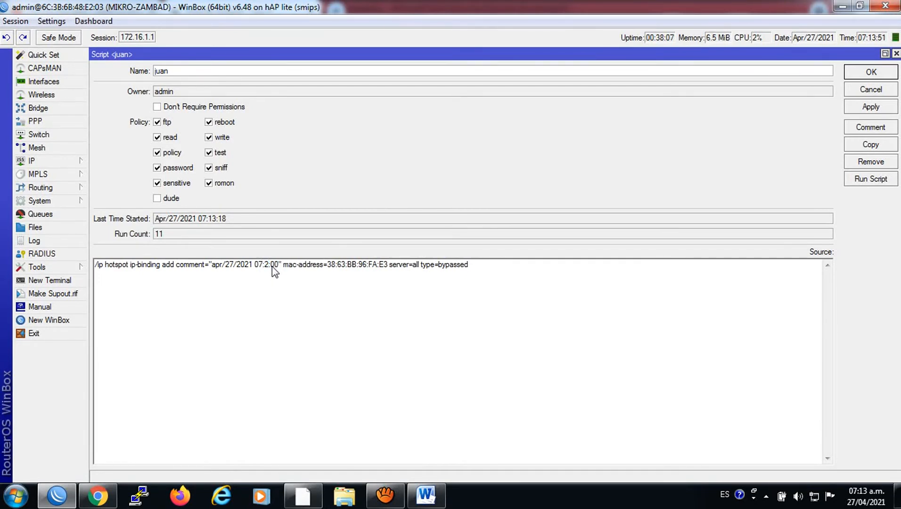
pyautogui.press('BackSpace')
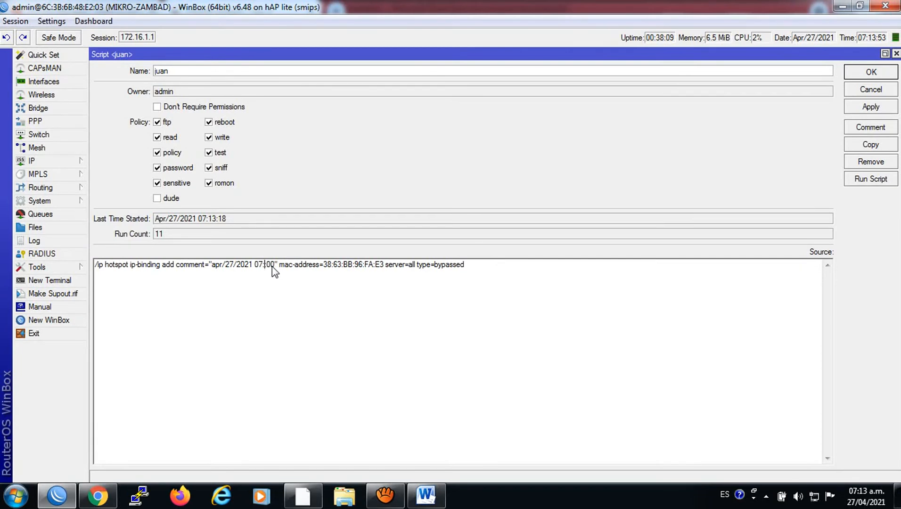
pyautogui.write(':15')
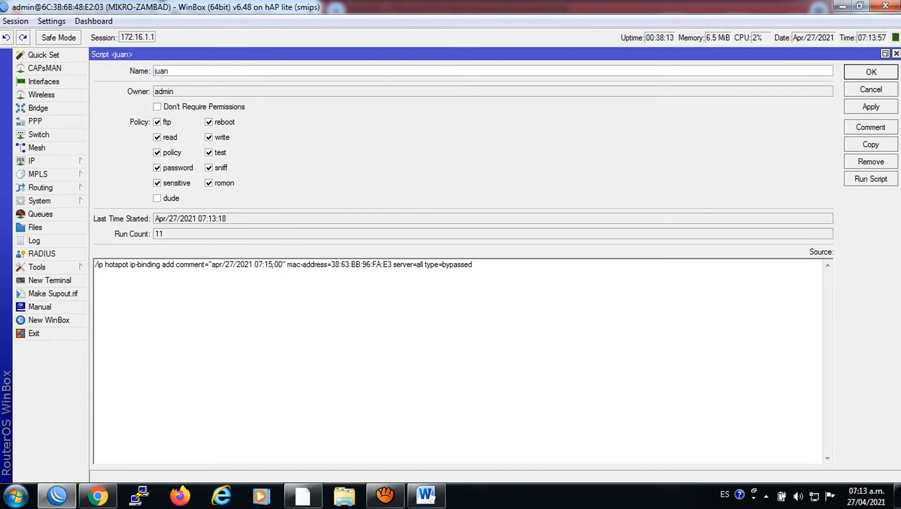
# Save the juan script and run it to add the bypassed binding for 38:63:BB:96:FA:E3
pyautogui.click(870, 107)
pyautogui.click(868, 74)
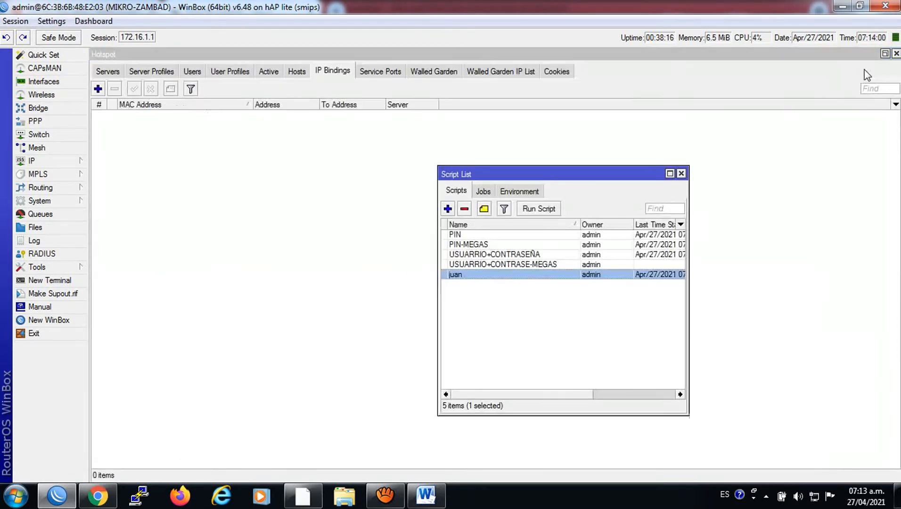
pyautogui.click(545, 212)
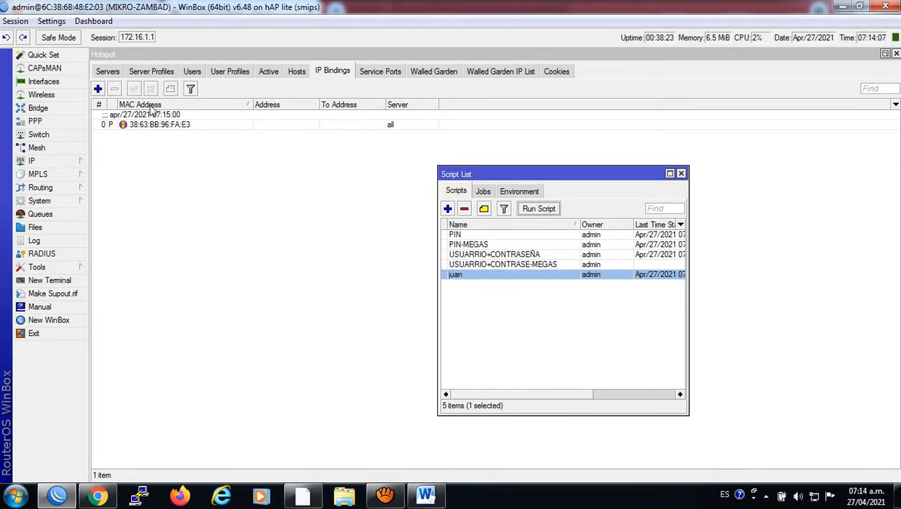
# Load and reload the AIR Wireless Code Generator page in Chrome, then return to WinBox's IP Bindings
pyautogui.click(108, 485)
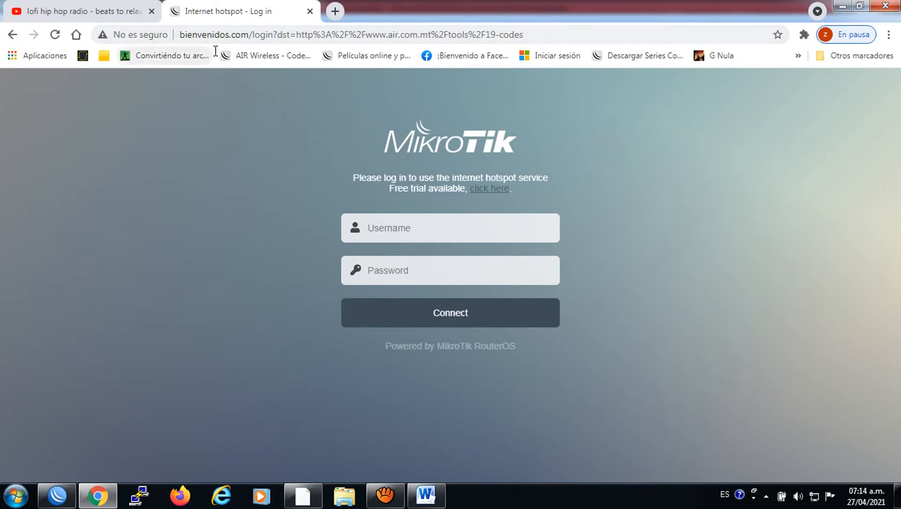
pyautogui.click(252, 56)
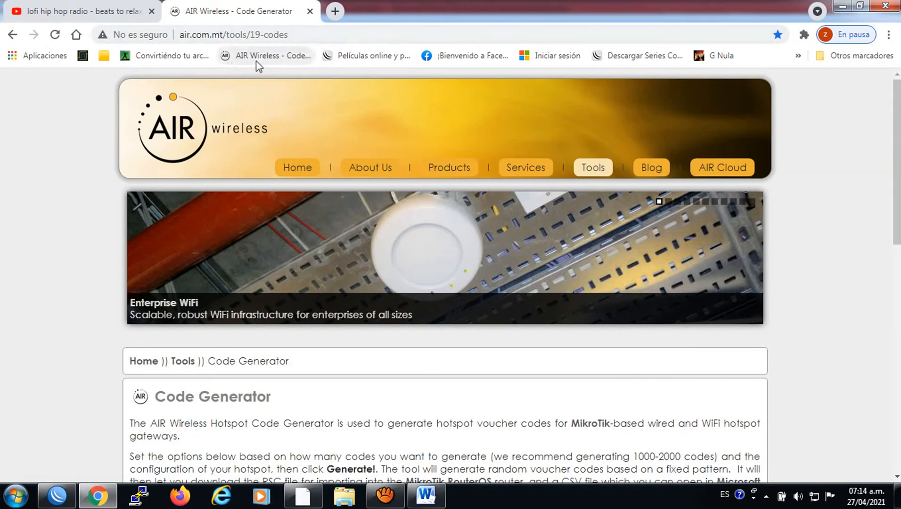
pyautogui.click(260, 62)
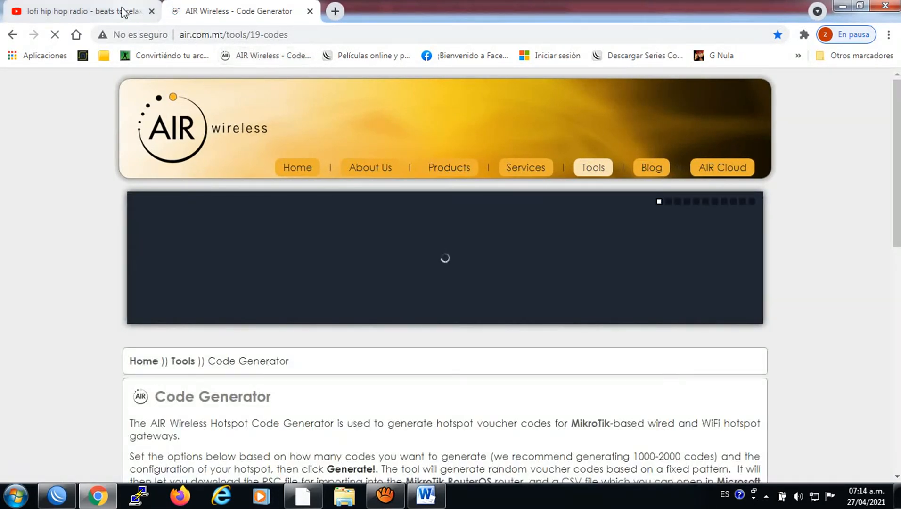
pyautogui.click(60, 501)
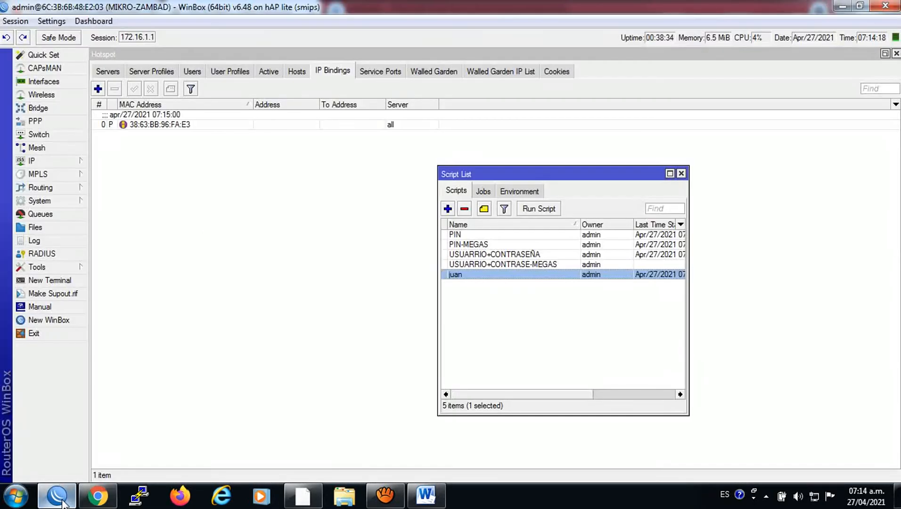
pyautogui.click(146, 126)
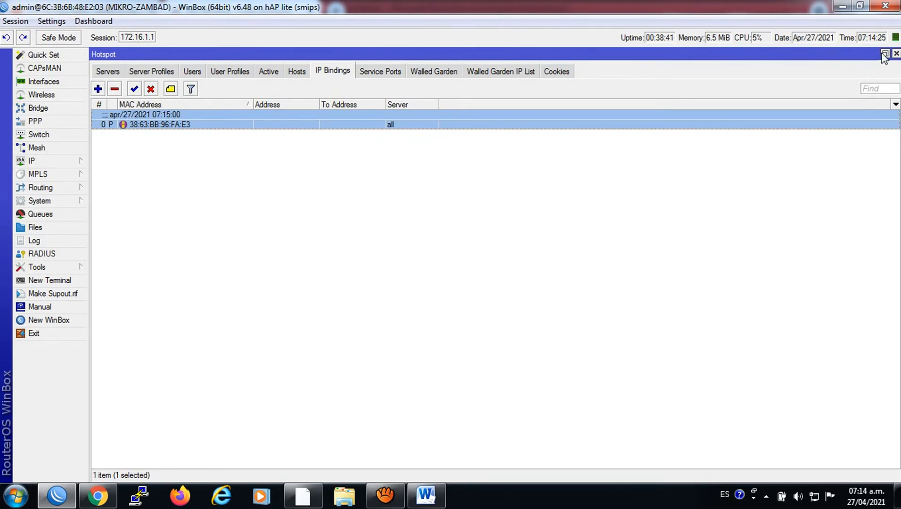
pyautogui.click(245, 73)
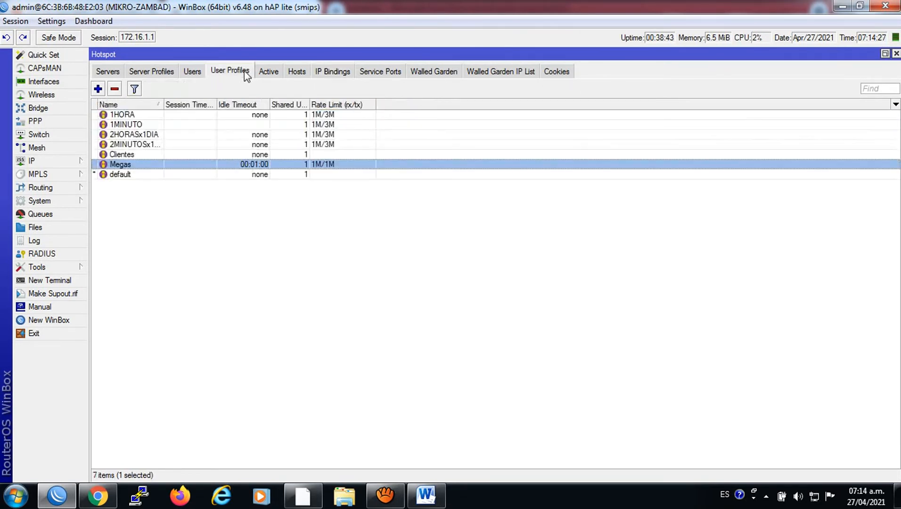
pyautogui.click(267, 72)
pyautogui.click(244, 72)
pyautogui.click(201, 74)
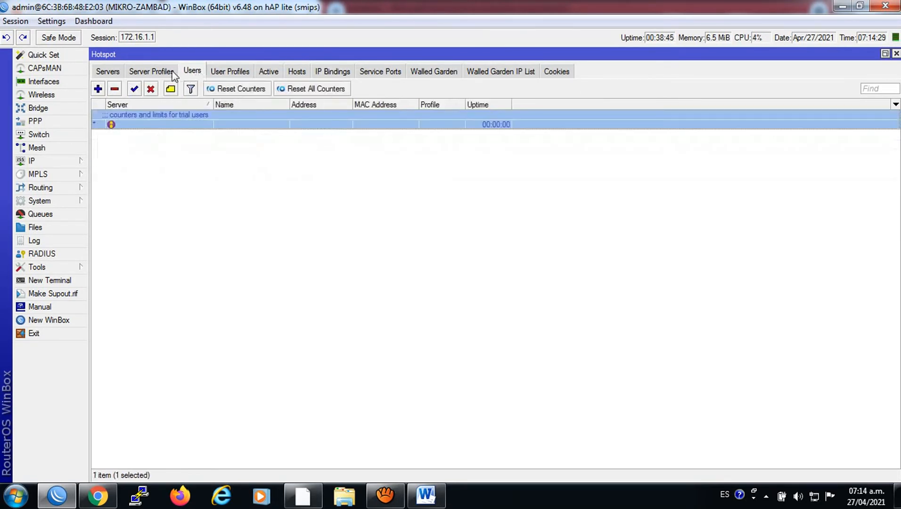
pyautogui.click(171, 73)
pyautogui.click(191, 73)
pyautogui.click(228, 73)
pyautogui.click(268, 72)
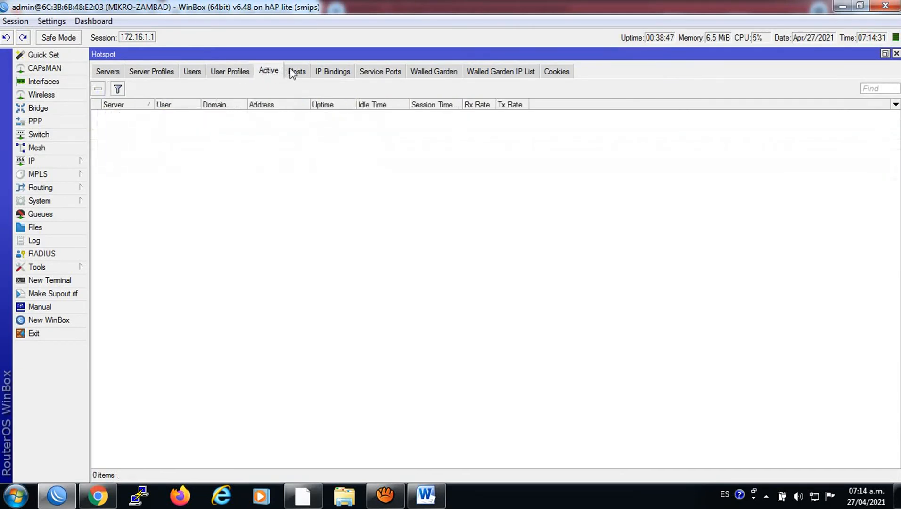
pyautogui.click(296, 72)
pyautogui.click(270, 73)
pyautogui.click(242, 73)
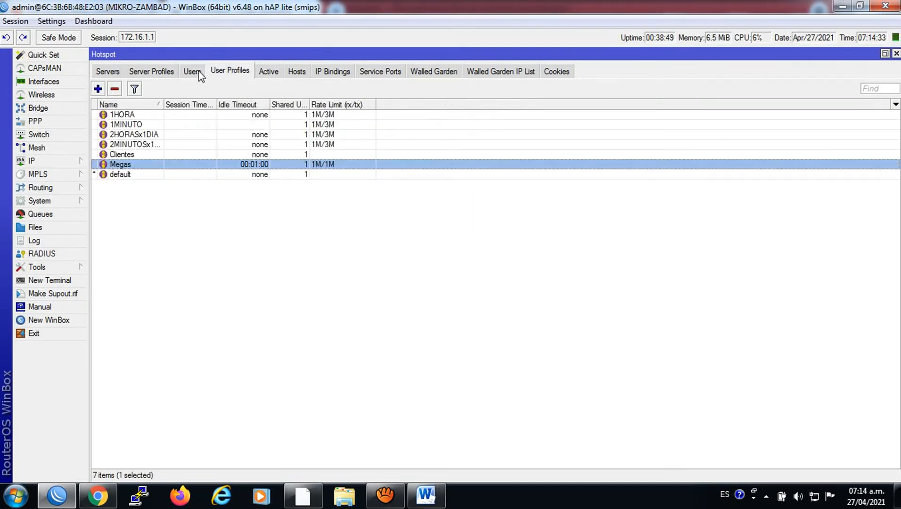
pyautogui.click(197, 74)
pyautogui.click(242, 73)
pyautogui.click(269, 73)
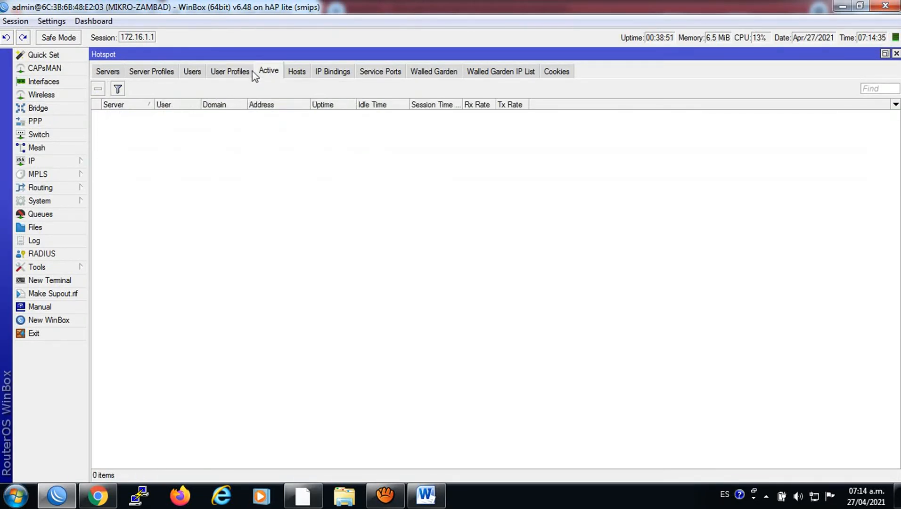
pyautogui.click(233, 72)
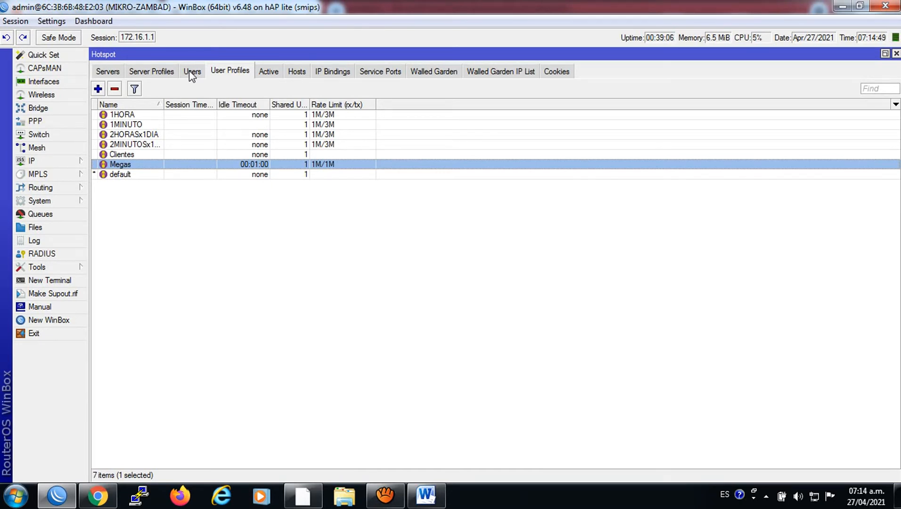
pyautogui.click(192, 73)
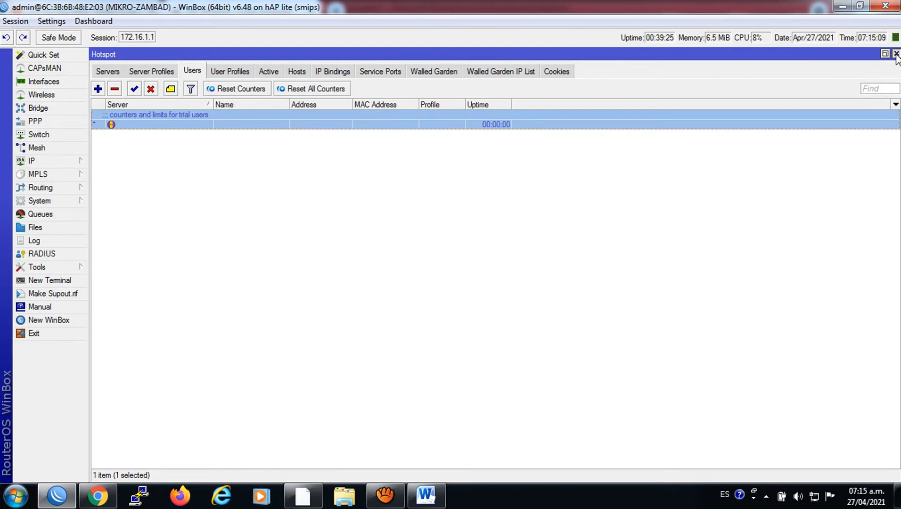
pyautogui.click(336, 71)
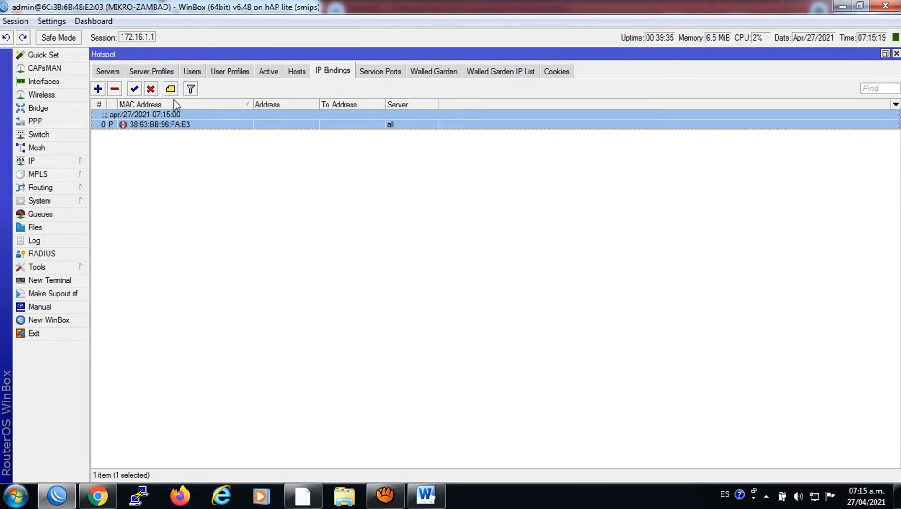
pyautogui.click(97, 495)
pyautogui.rightClick(97, 496)
pyautogui.click(284, 60)
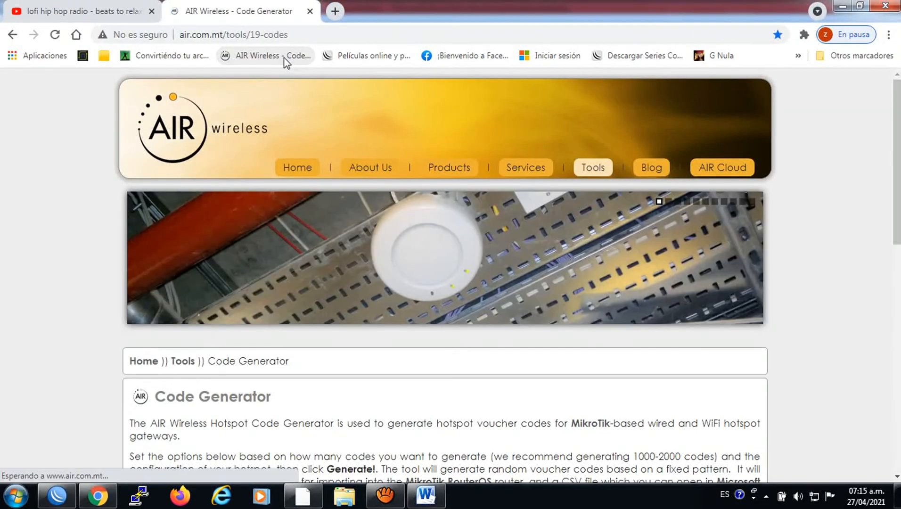
pyautogui.click(56, 496)
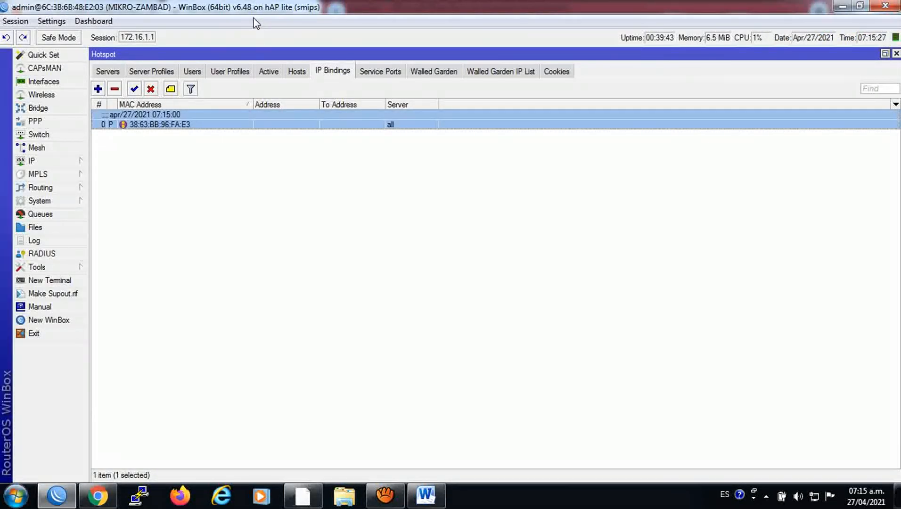
# Inspect the MONITOR schedule's settings in System > Scheduler, then close the Scheduler window
pyautogui.click(46, 200)
pyautogui.click(118, 407)
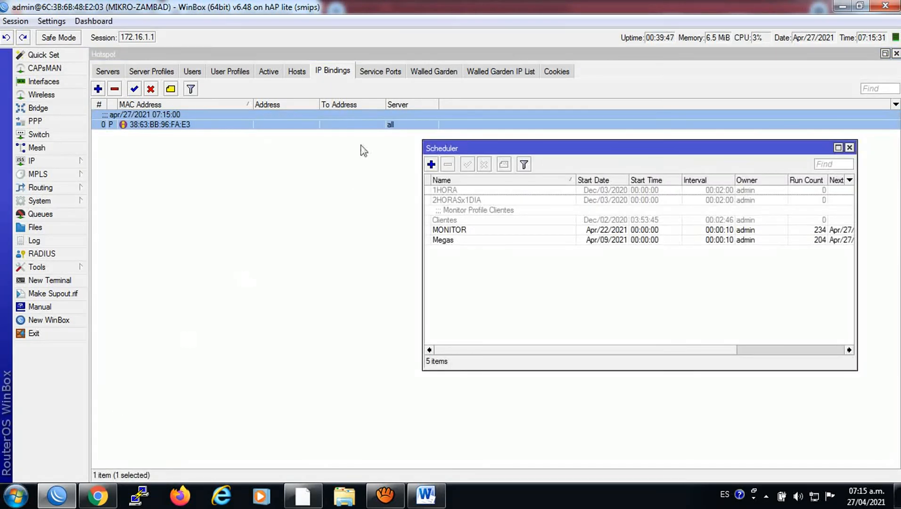
pyautogui.doubleClick(459, 231)
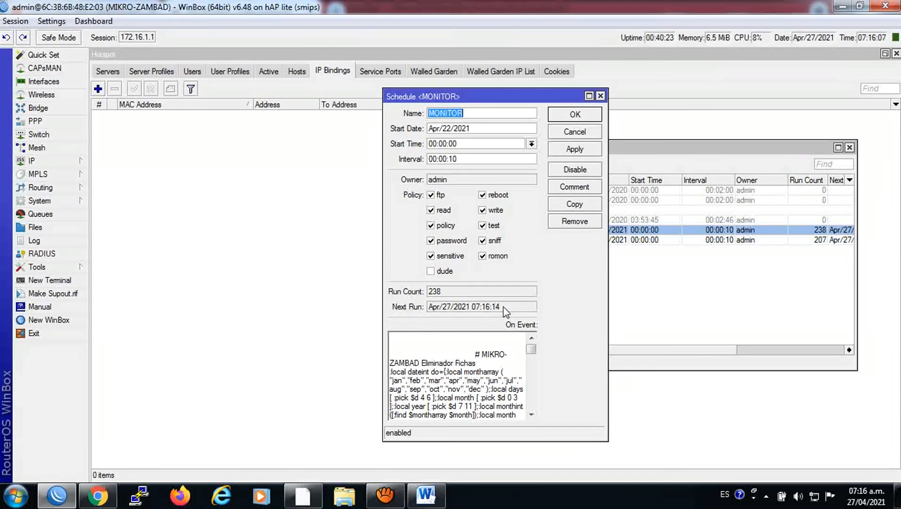
pyautogui.click(601, 96)
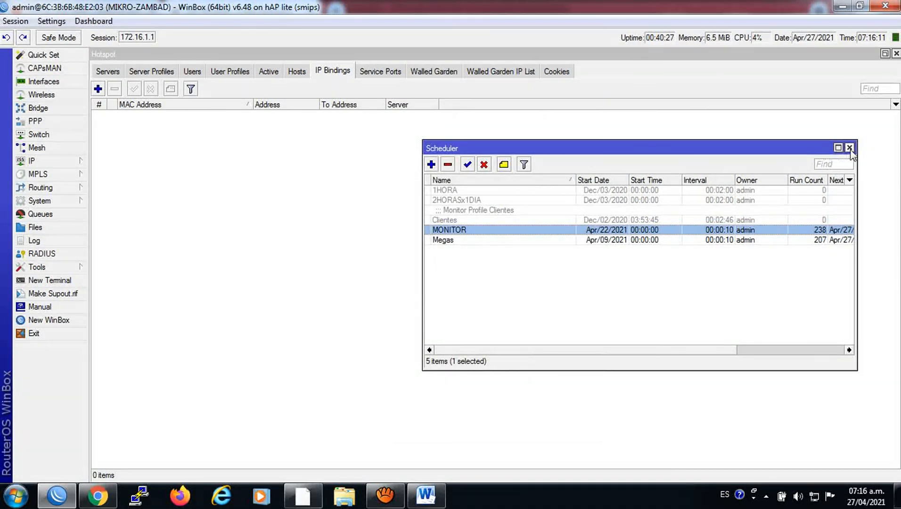
pyautogui.click(849, 148)
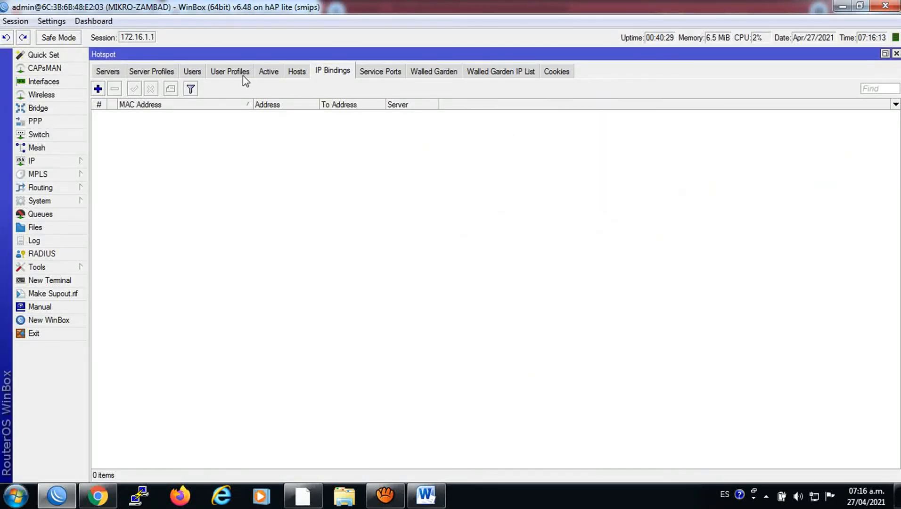
# Compare the Hotspot Users and User Profiles lists, ending on the seven profiles with Megas at 1M/1M
pyautogui.click(239, 75)
pyautogui.click(200, 72)
pyautogui.click(224, 69)
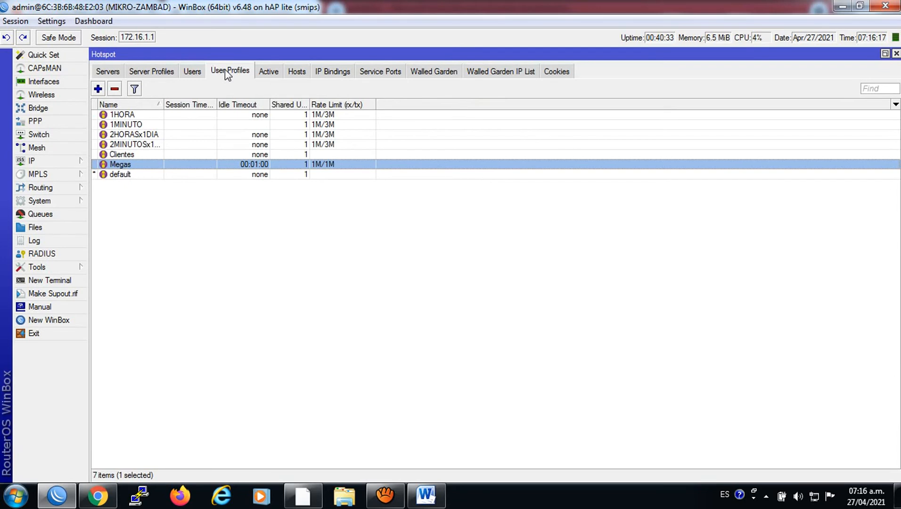
pyautogui.click(194, 73)
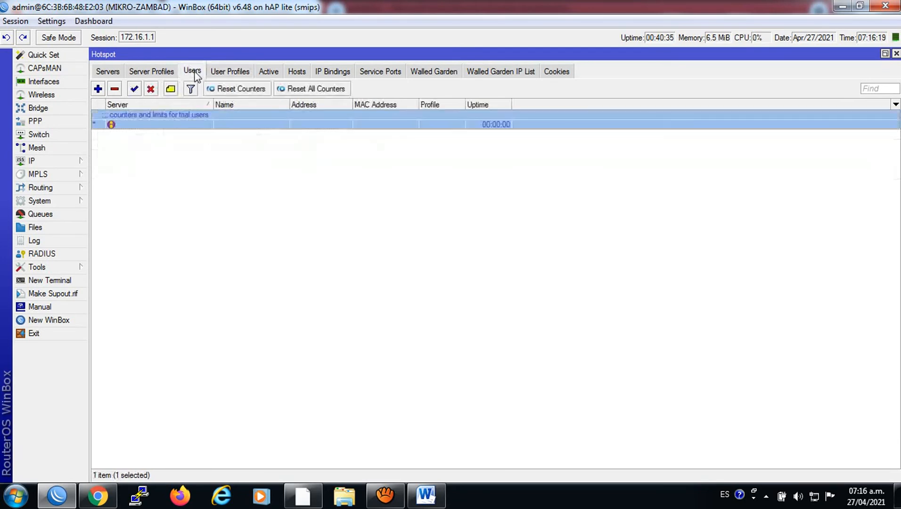
pyautogui.click(223, 74)
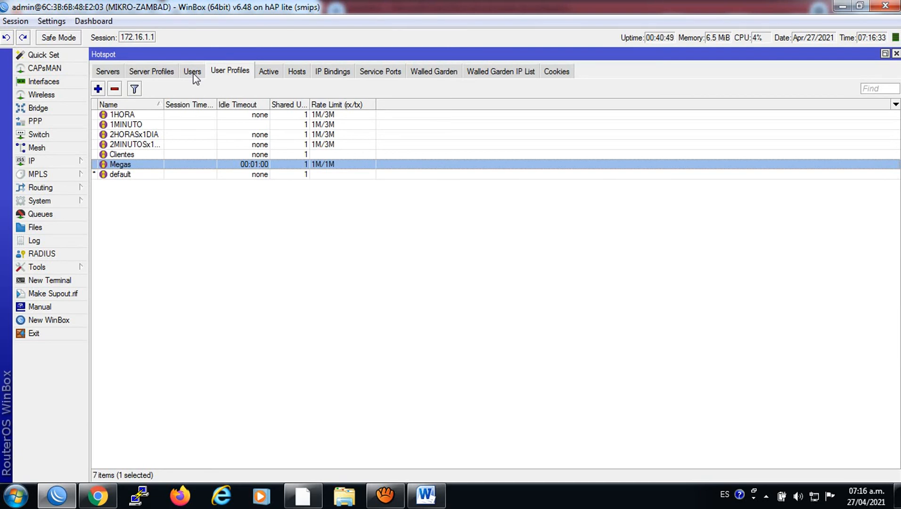
pyautogui.click(40, 201)
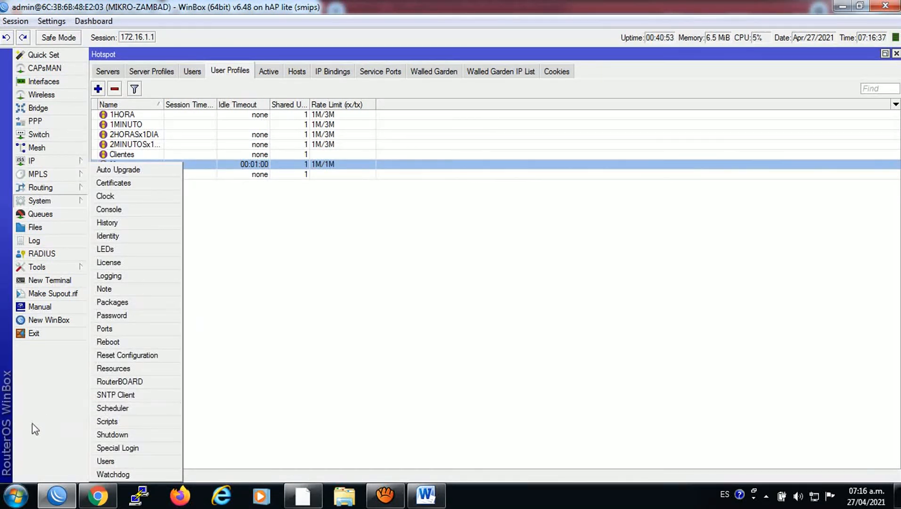
# View the PIN script's source in System > Scripts, close it, and restore aTube Catcher
pyautogui.click(115, 422)
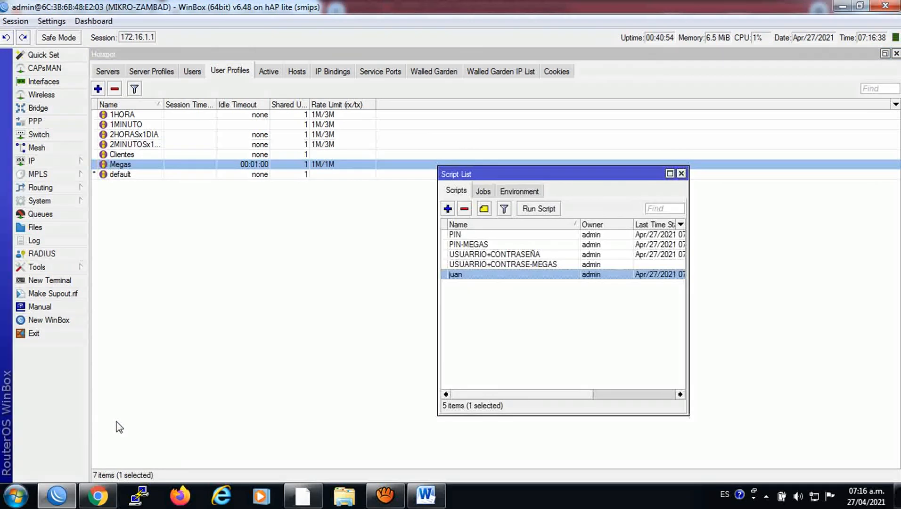
pyautogui.doubleClick(485, 236)
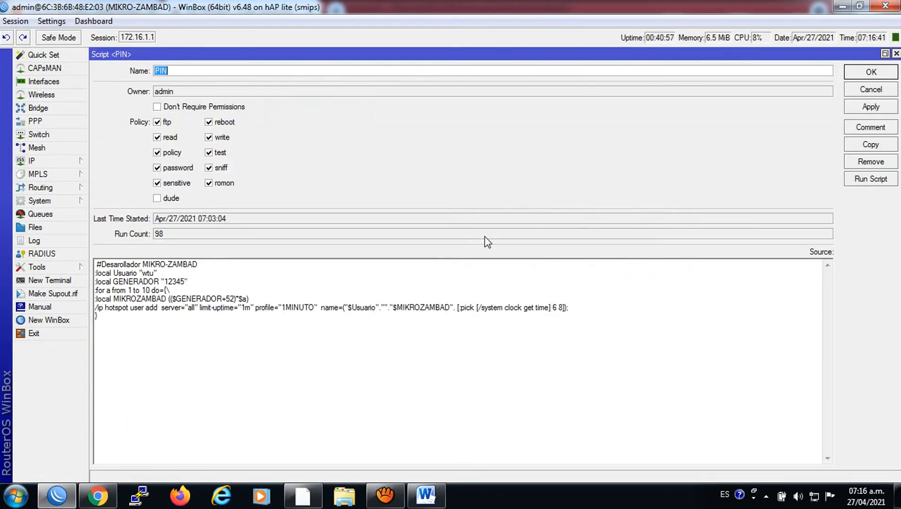
pyautogui.click(896, 54)
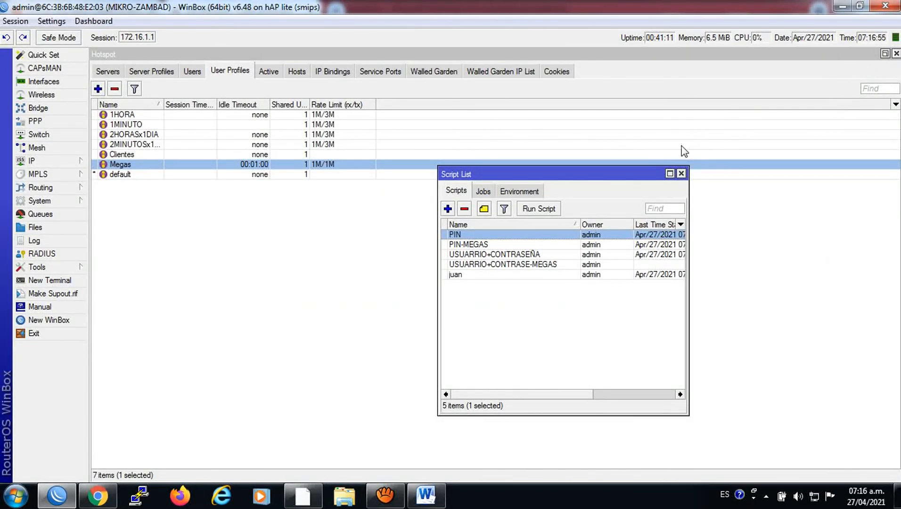
pyautogui.click(681, 173)
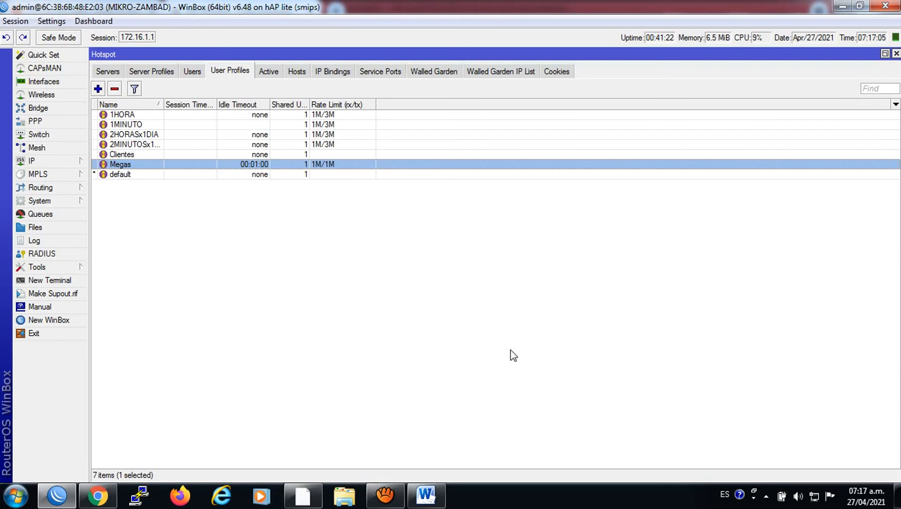
pyautogui.click(390, 499)
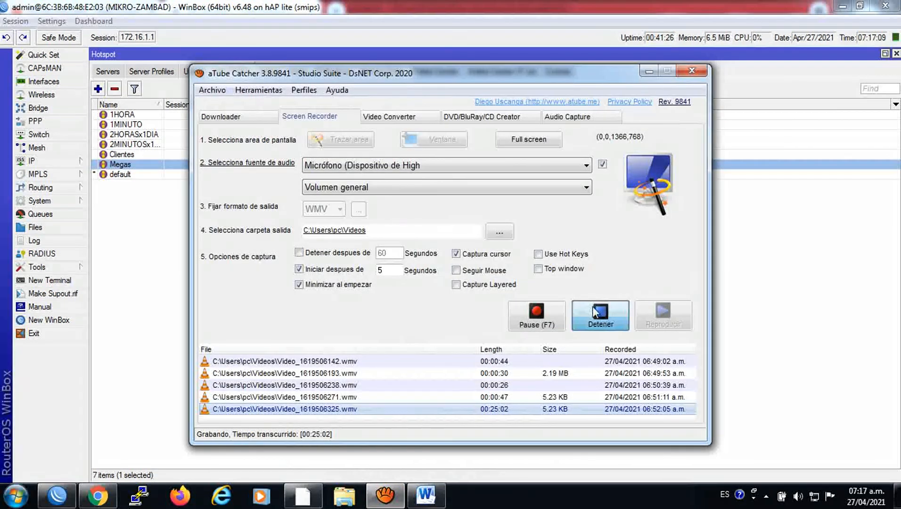